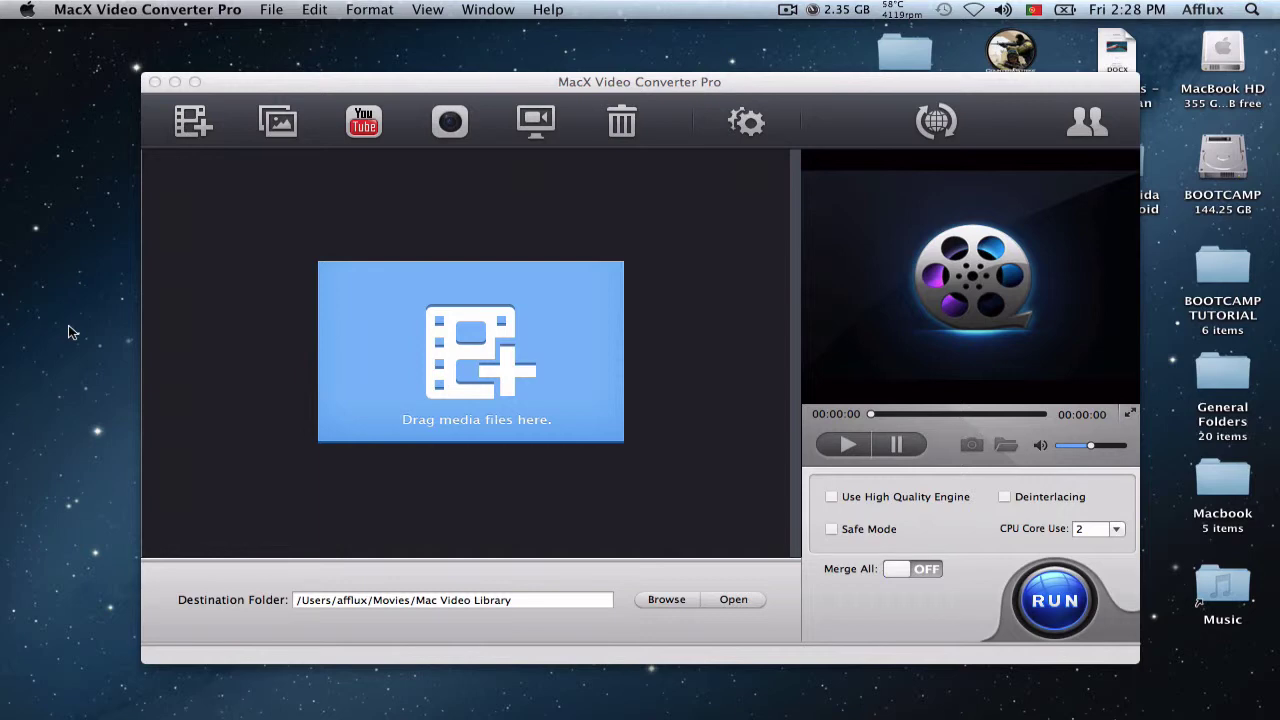
# Nudge the converter window slightly upward, briefly checking the application menu along the way
pyautogui.moveTo(591, 90); pyautogui.dragTo(643, 69)
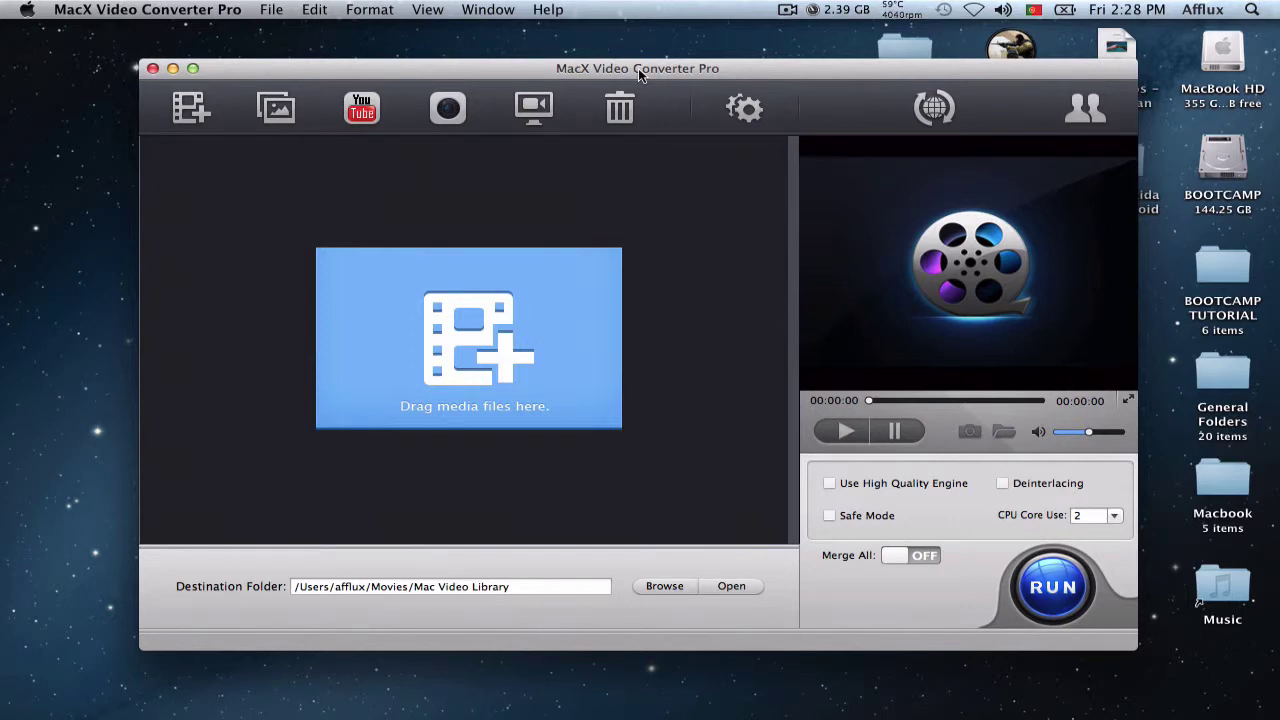
pyautogui.moveTo(638, 68); pyautogui.dragTo(637, 61)
pyautogui.click(160, 9)
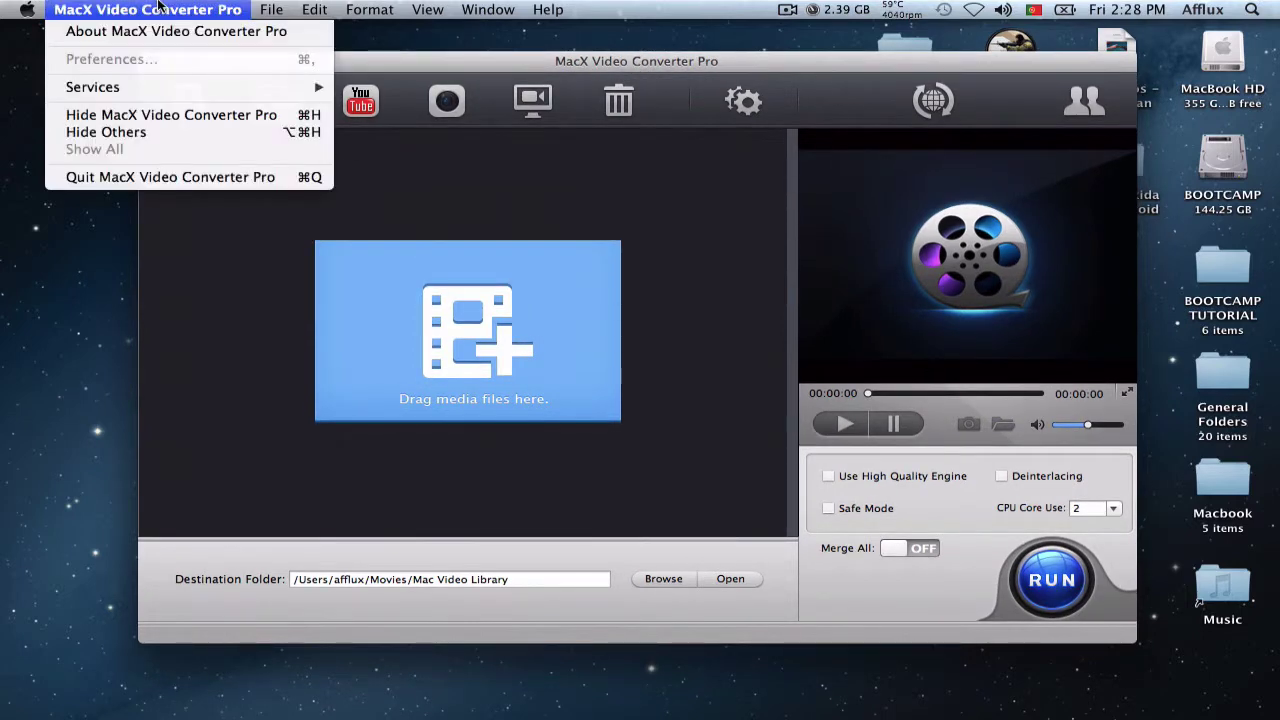
pyautogui.click(160, 9)
pyautogui.moveTo(629, 64); pyautogui.dragTo(629, 60)
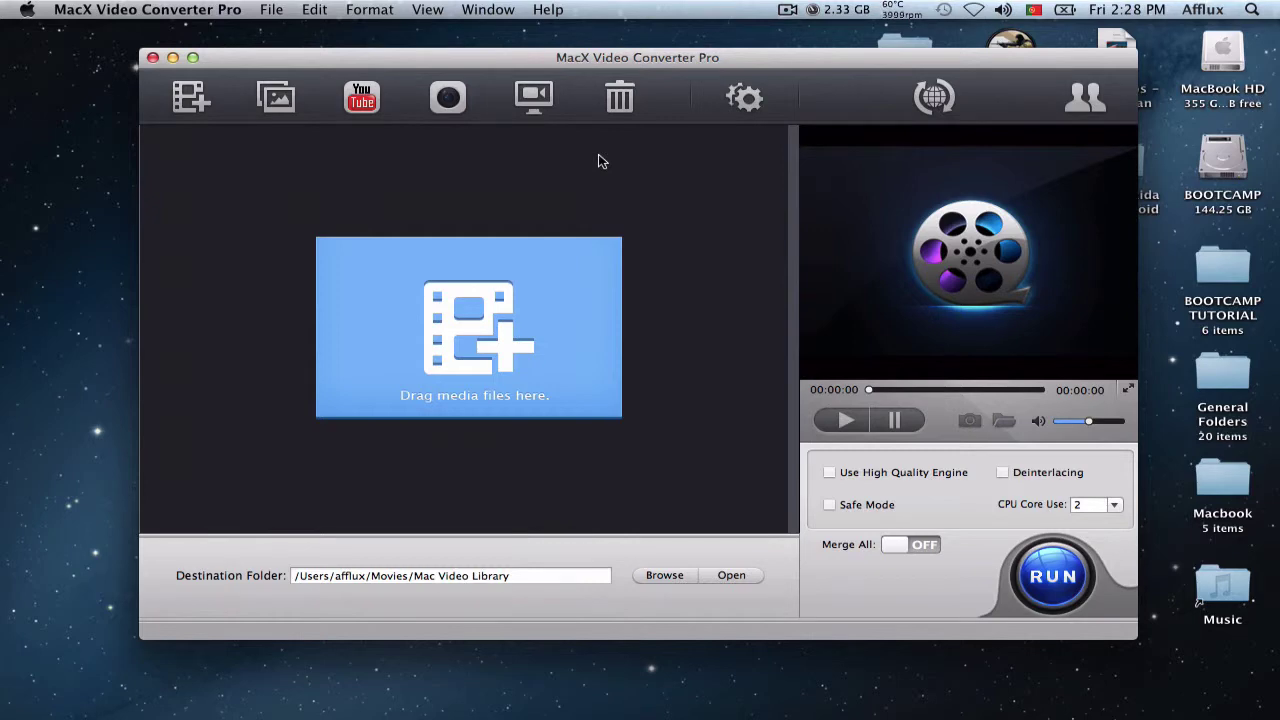
pyautogui.moveTo(632, 66)
pyautogui.mouseDown()
pyautogui.moveTo(637, 52)
pyautogui.moveTo(635, 63)
pyautogui.mouseUp()
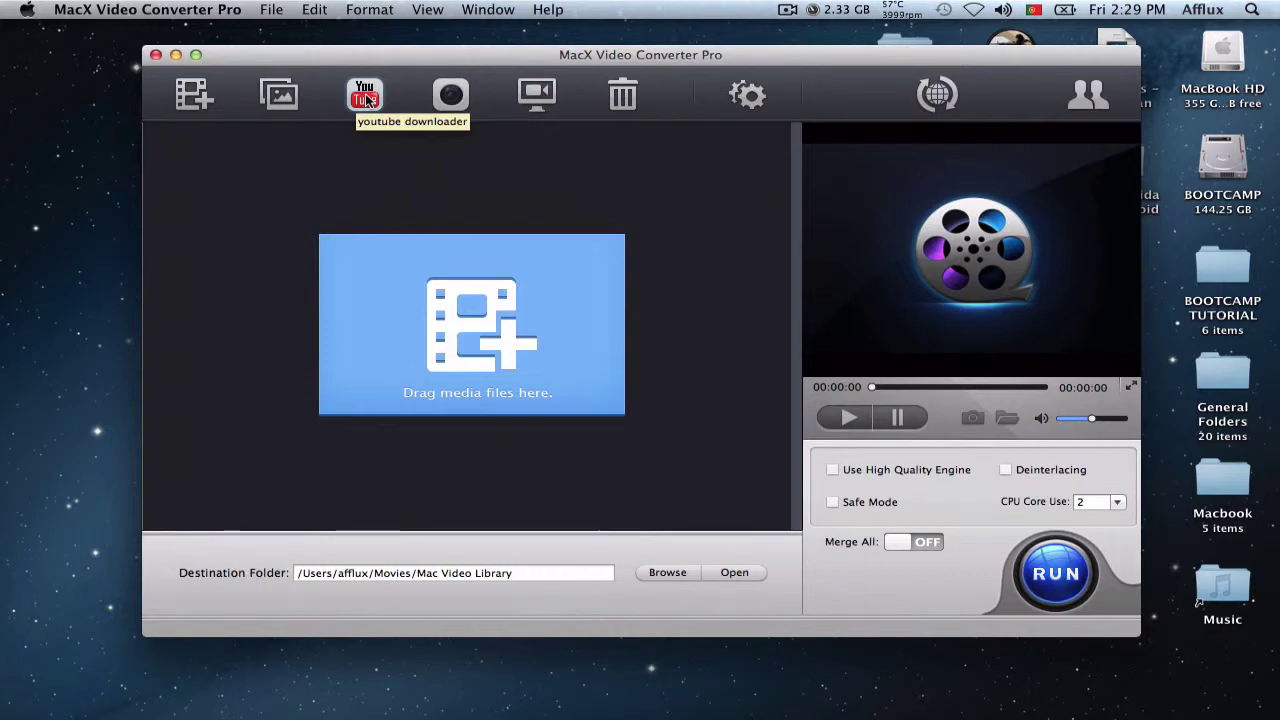
pyautogui.moveTo(577, 57); pyautogui.dragTo(577, 55)
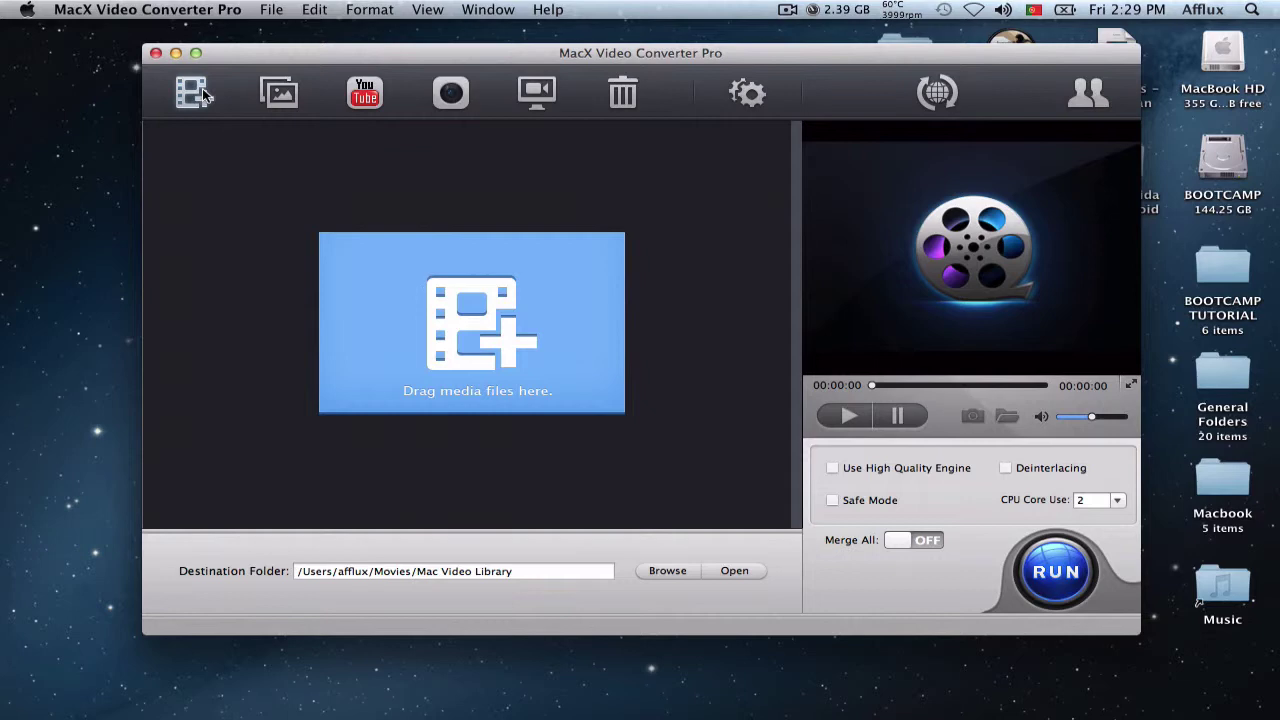
# Browse Desktop, Documents and Movies, then load Half-life for mac.mp4 into the converter
pyautogui.click(477, 328)
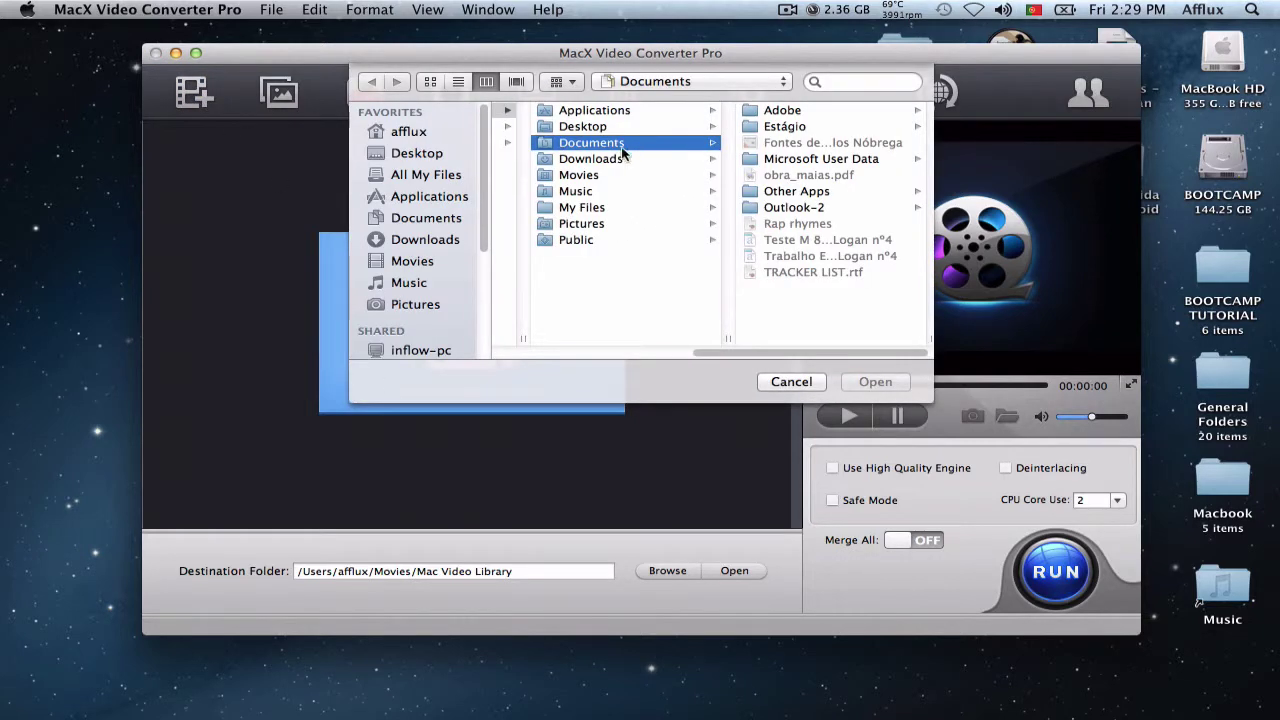
pyautogui.click(420, 155)
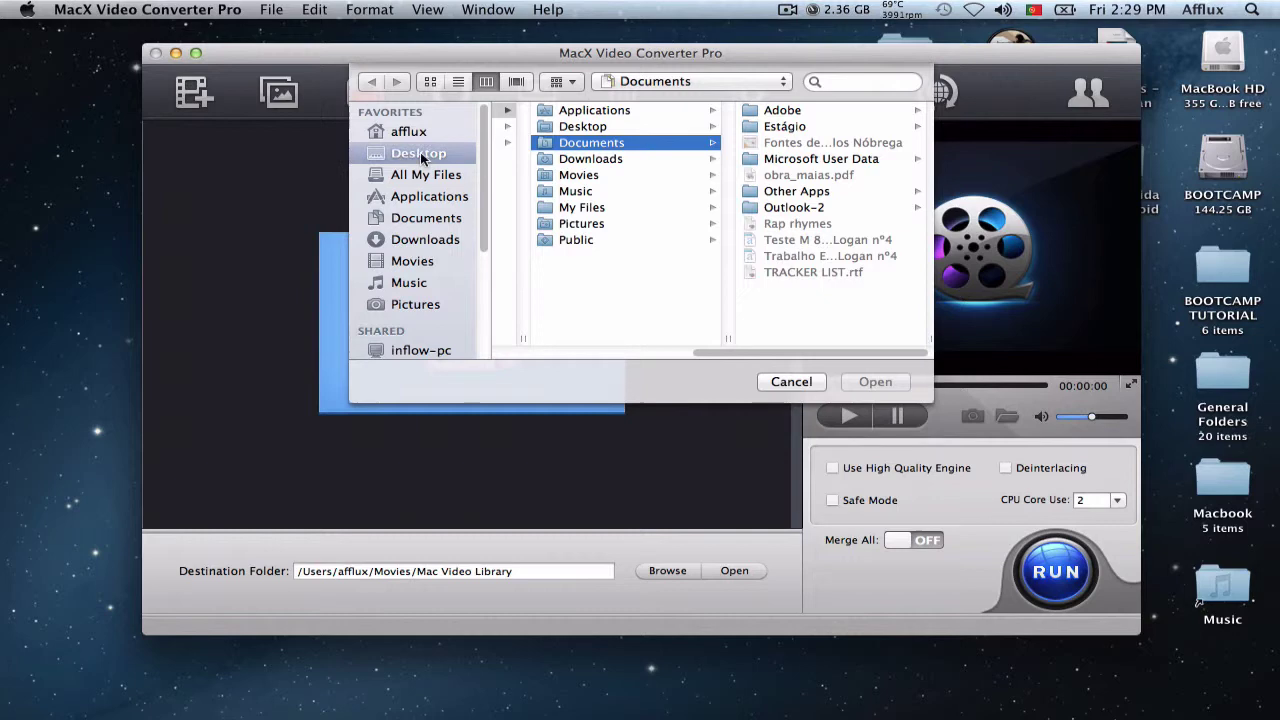
pyautogui.click(420, 218)
pyautogui.click(412, 261)
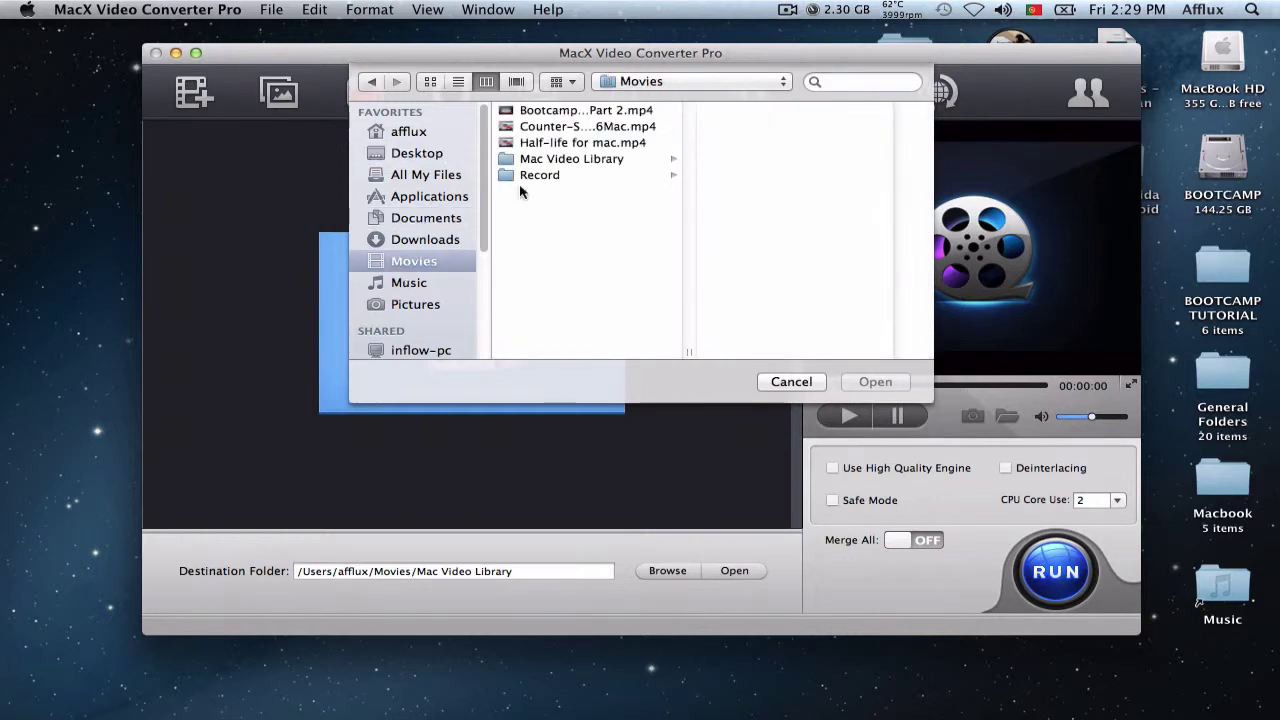
pyautogui.click(592, 112)
pyautogui.click(590, 127)
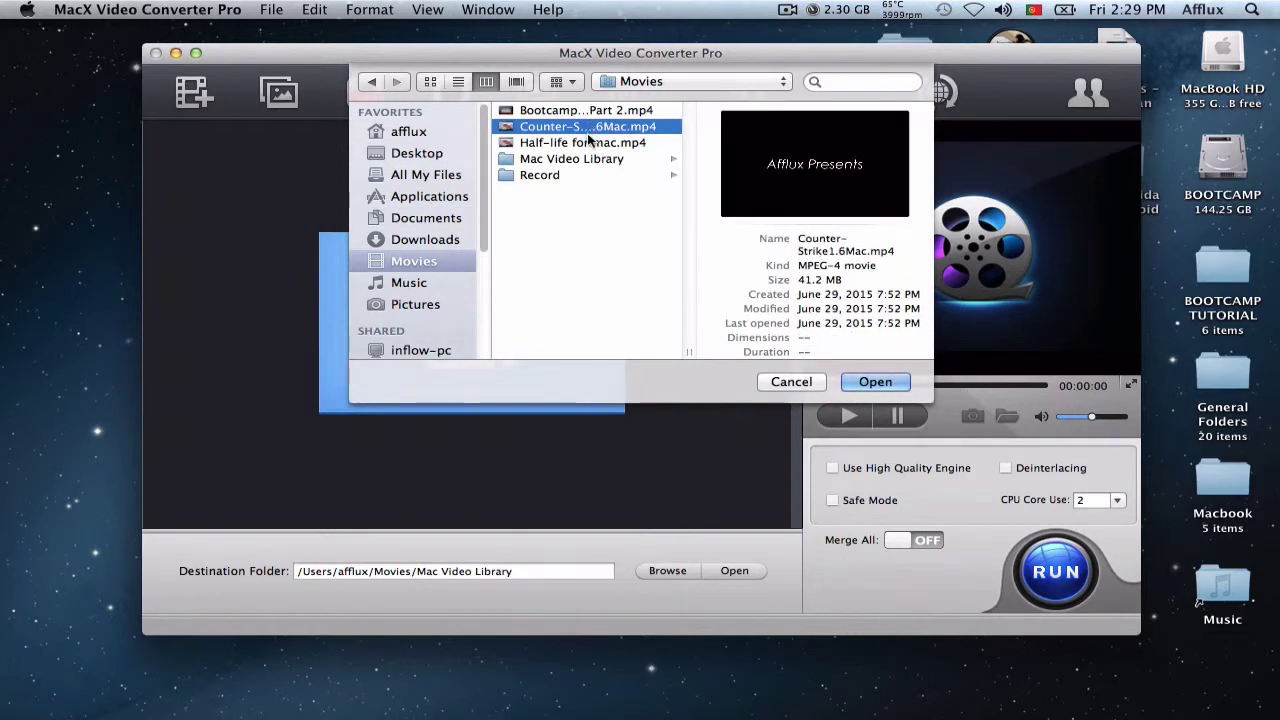
pyautogui.click(588, 142)
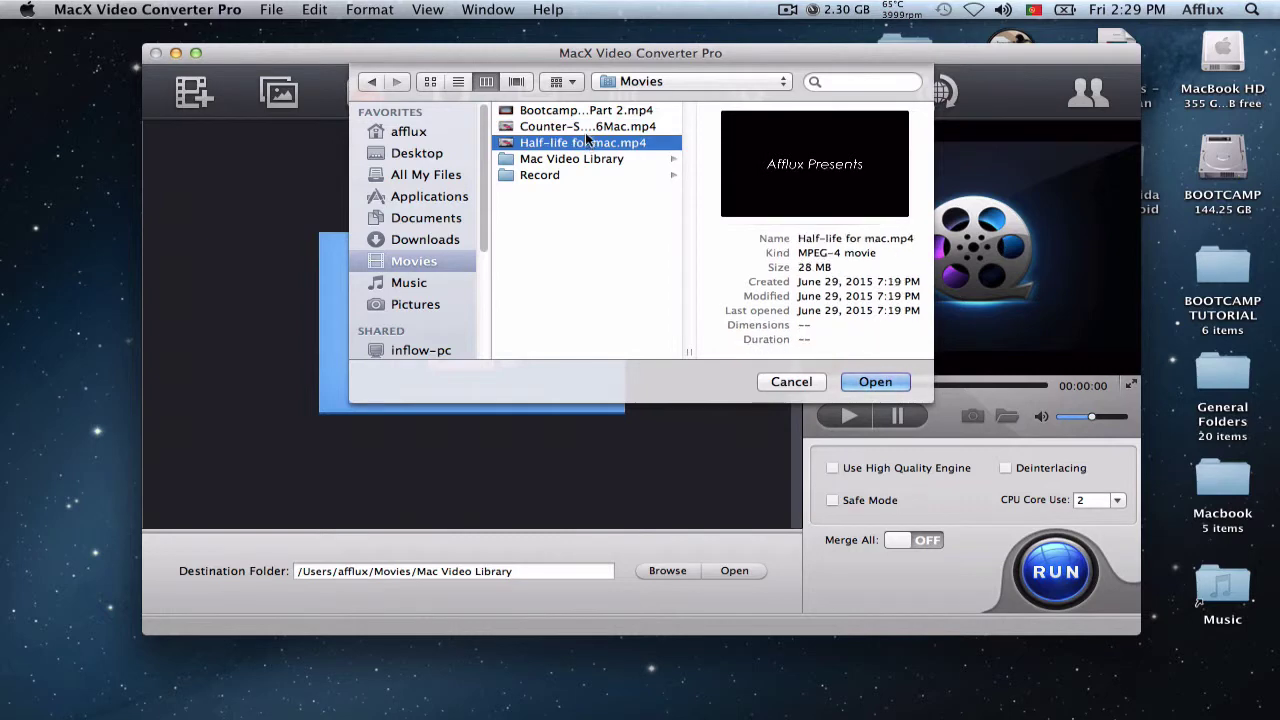
pyautogui.click(873, 382)
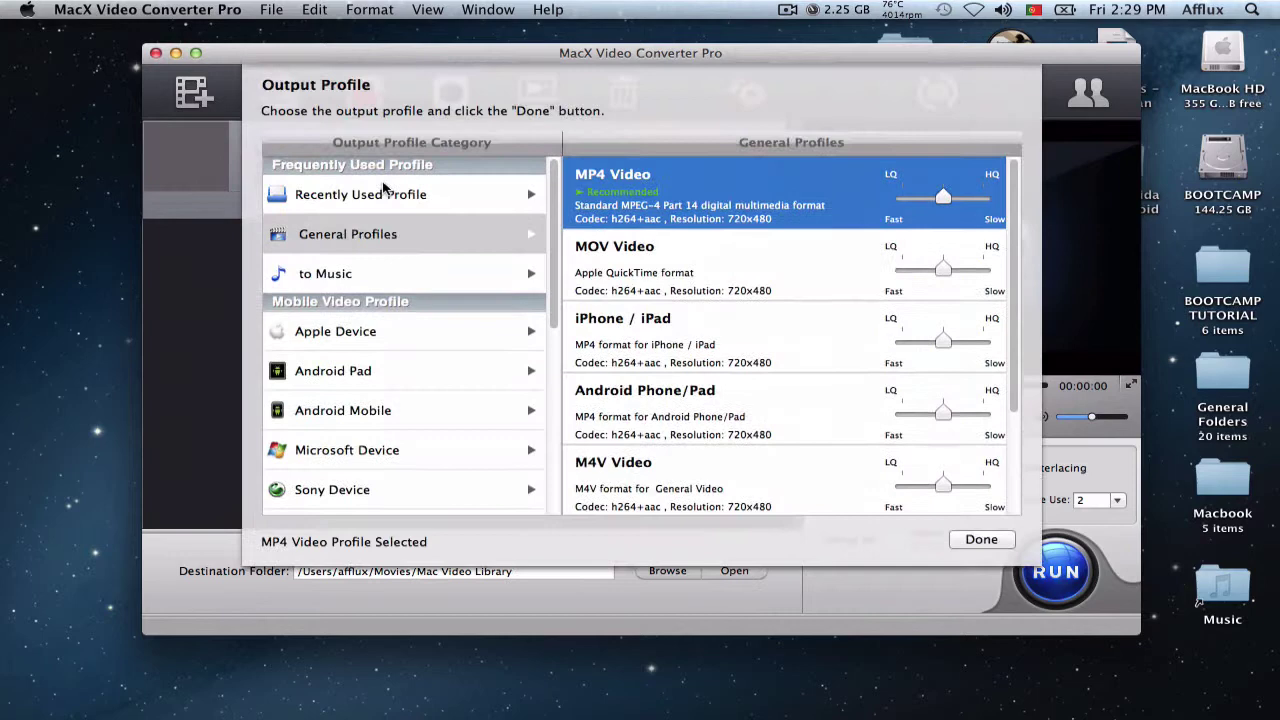
# Show the General Profiles and raise the MP4 Video quality slider toward HQ
pyautogui.click(412, 203)
pyautogui.click(440, 234)
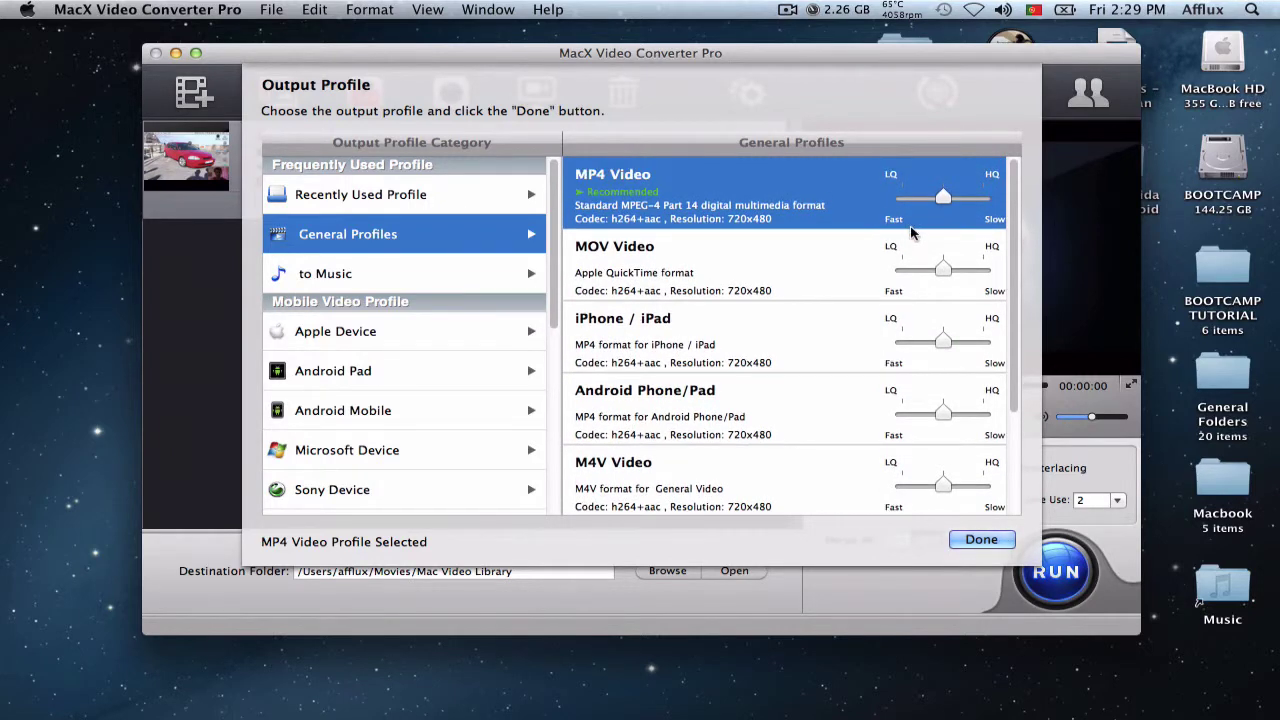
pyautogui.moveTo(945, 196); pyautogui.dragTo(885, 208)
pyautogui.scroll(-3, 942, 402)
pyautogui.scroll(3, 942, 402)
pyautogui.scroll(-5, 477, 325)
pyautogui.scroll(5, 480, 326)
# Try the MOV, iPhone/iPad, Android, M4V and WebM general profiles in turn
pyautogui.click(735, 268)
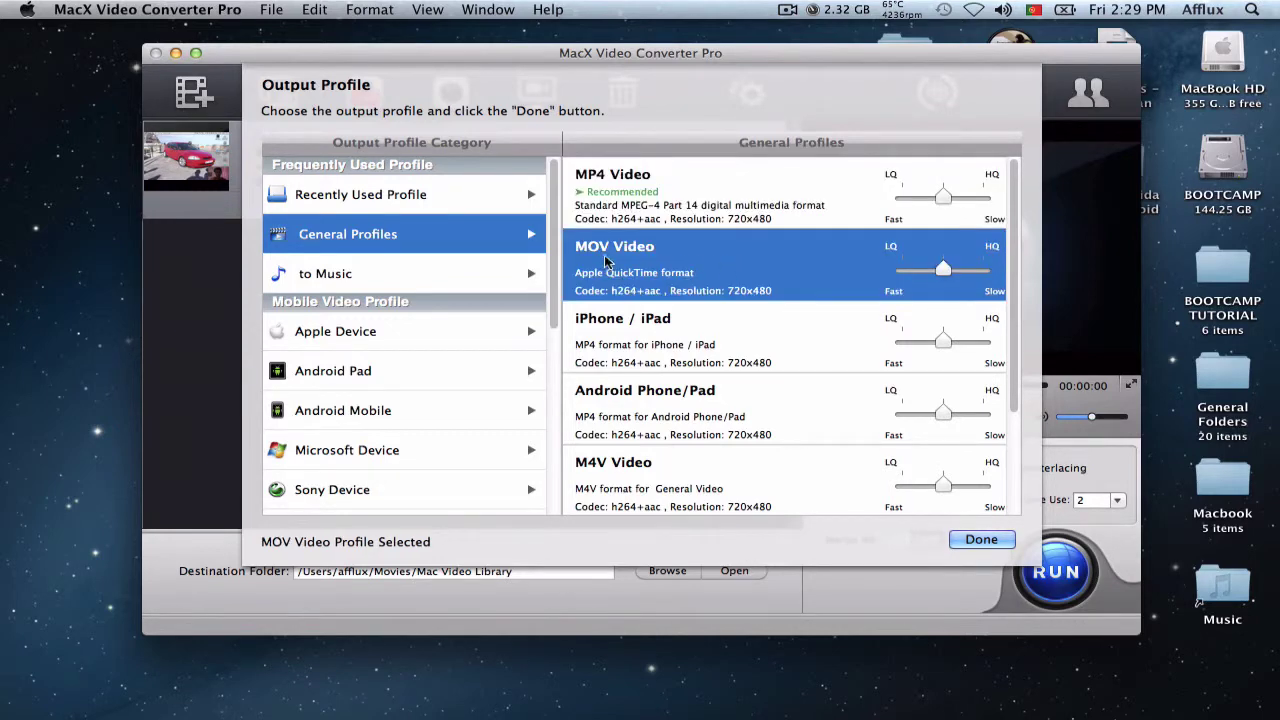
pyautogui.click(796, 342)
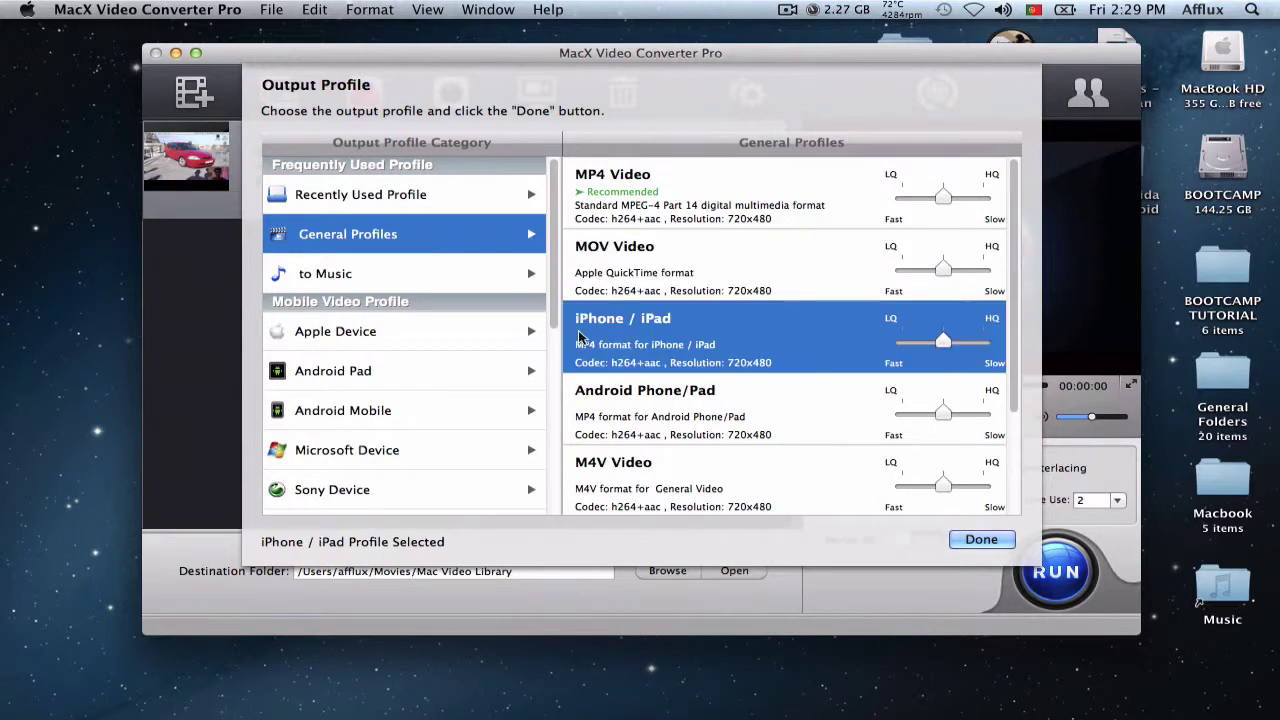
pyautogui.click(767, 400)
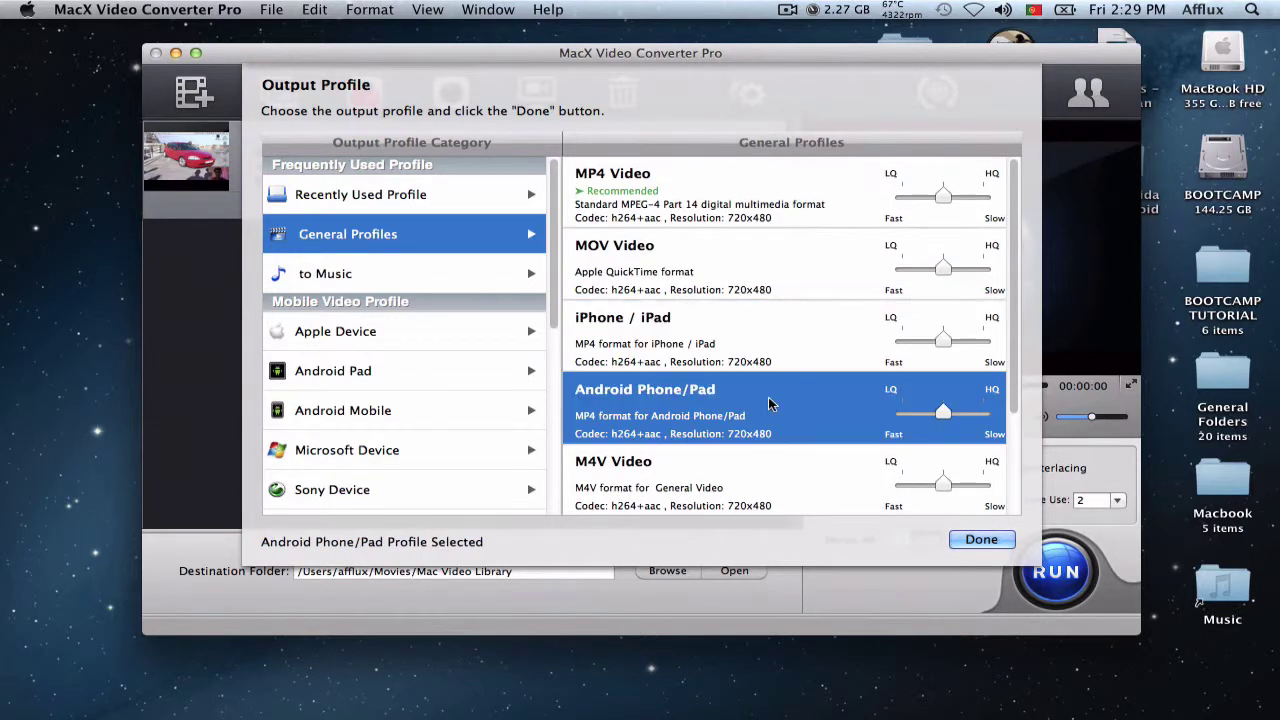
pyautogui.scroll(-1, 768, 403)
pyautogui.scroll(-5, 780, 398)
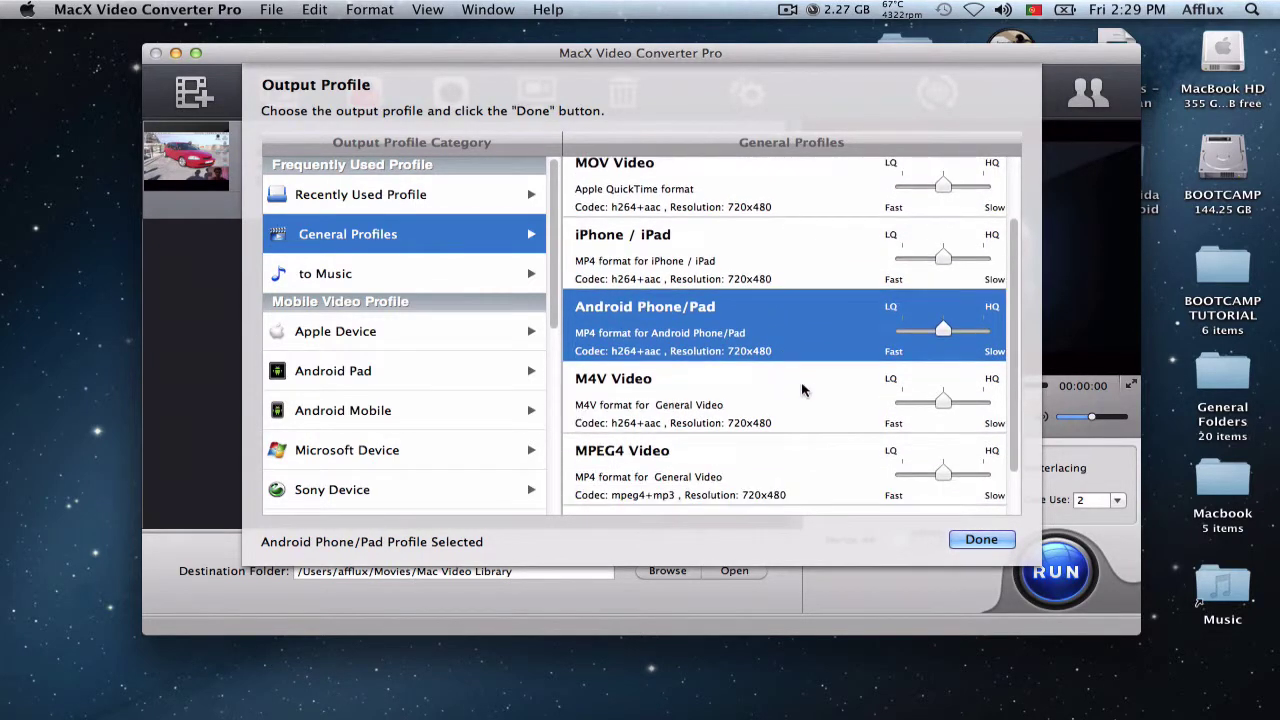
pyautogui.click(810, 388)
pyautogui.scroll(-4, 700, 360)
pyautogui.scroll(2, 770, 335)
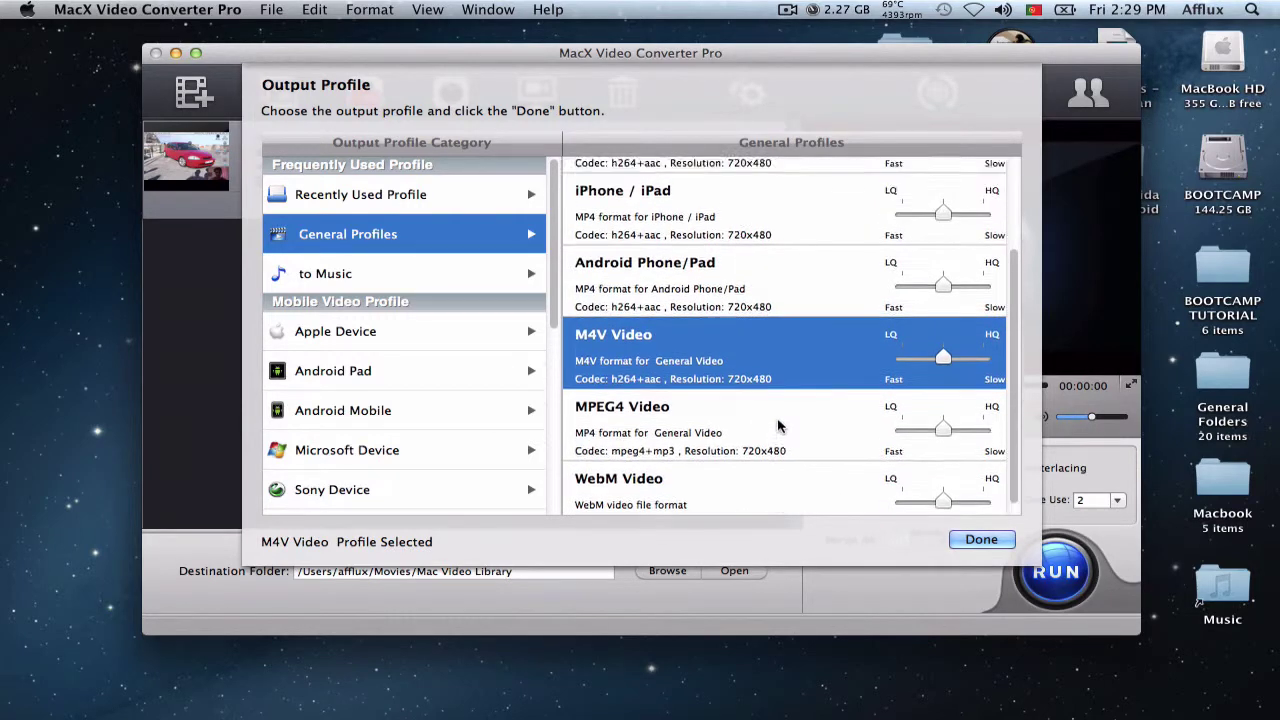
pyautogui.scroll(-2, 760, 360)
pyautogui.click(747, 483)
pyautogui.scroll(10, 755, 420)
pyautogui.scroll(-2, 766, 334)
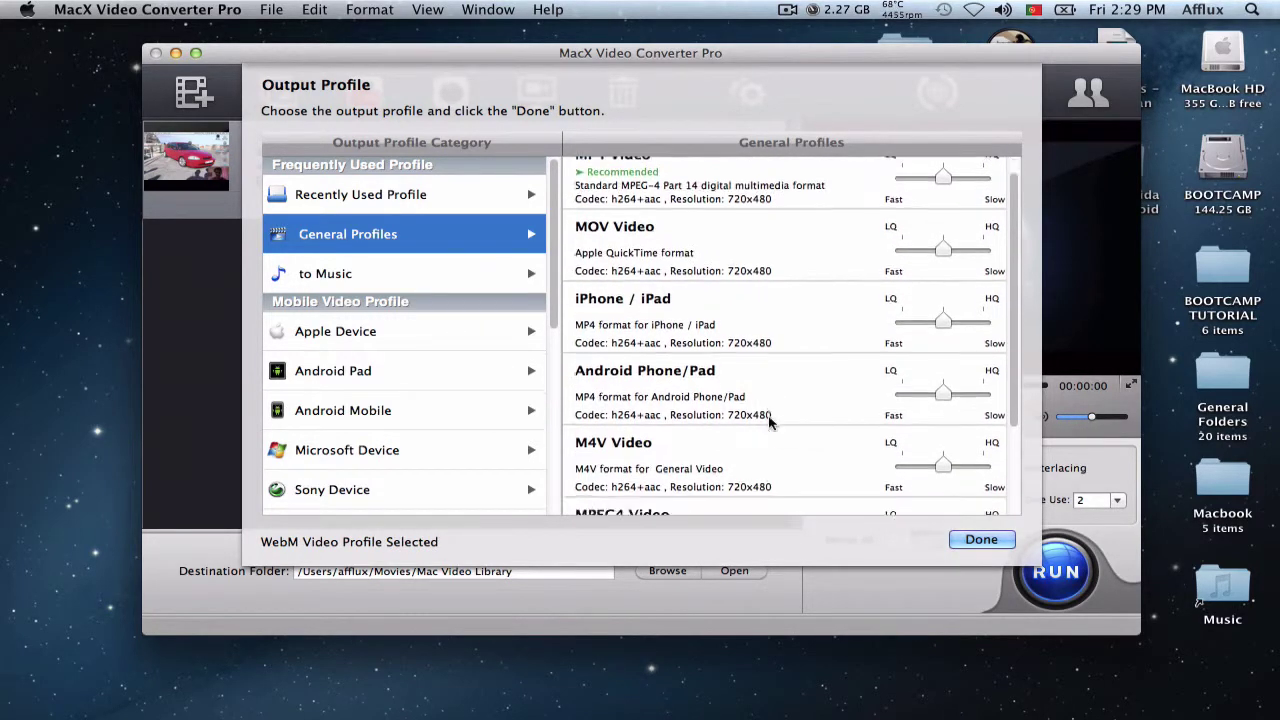
pyautogui.scroll(2, 766, 334)
# Browse the Apple Device and Music categories, trying the AAC then MP3 audio profiles
pyautogui.click(400, 331)
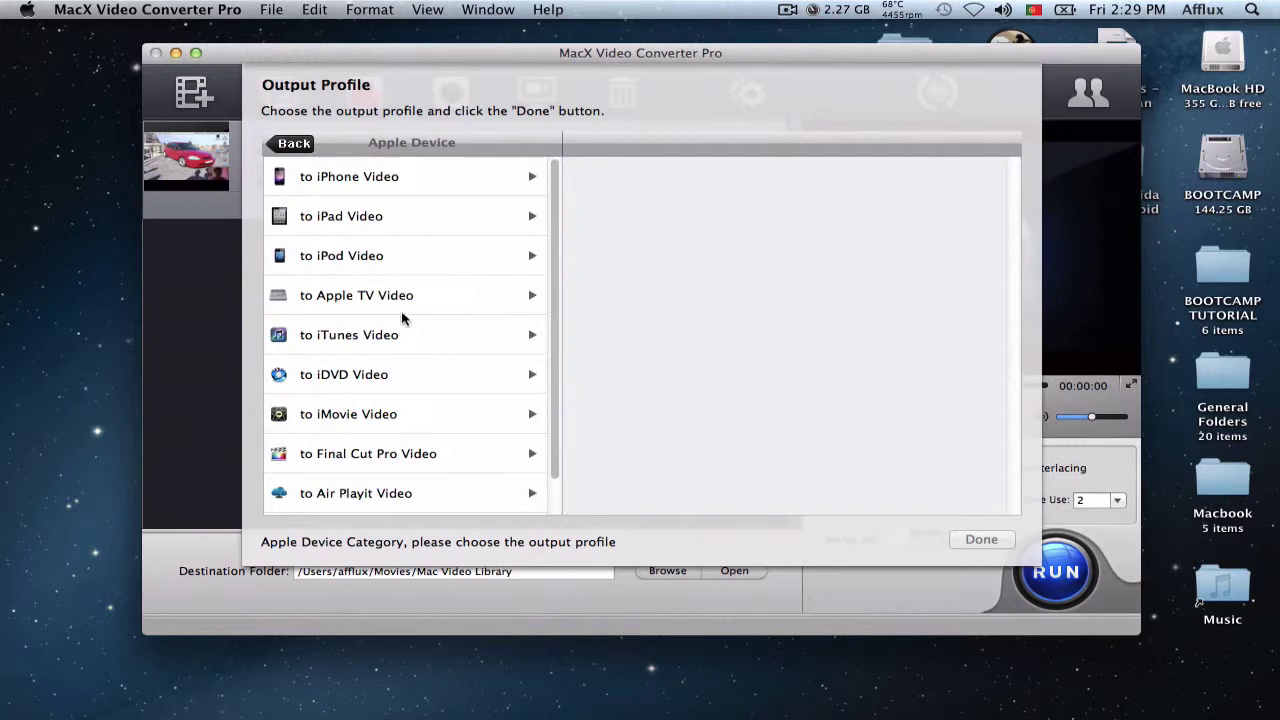
pyautogui.click(290, 145)
pyautogui.click(411, 273)
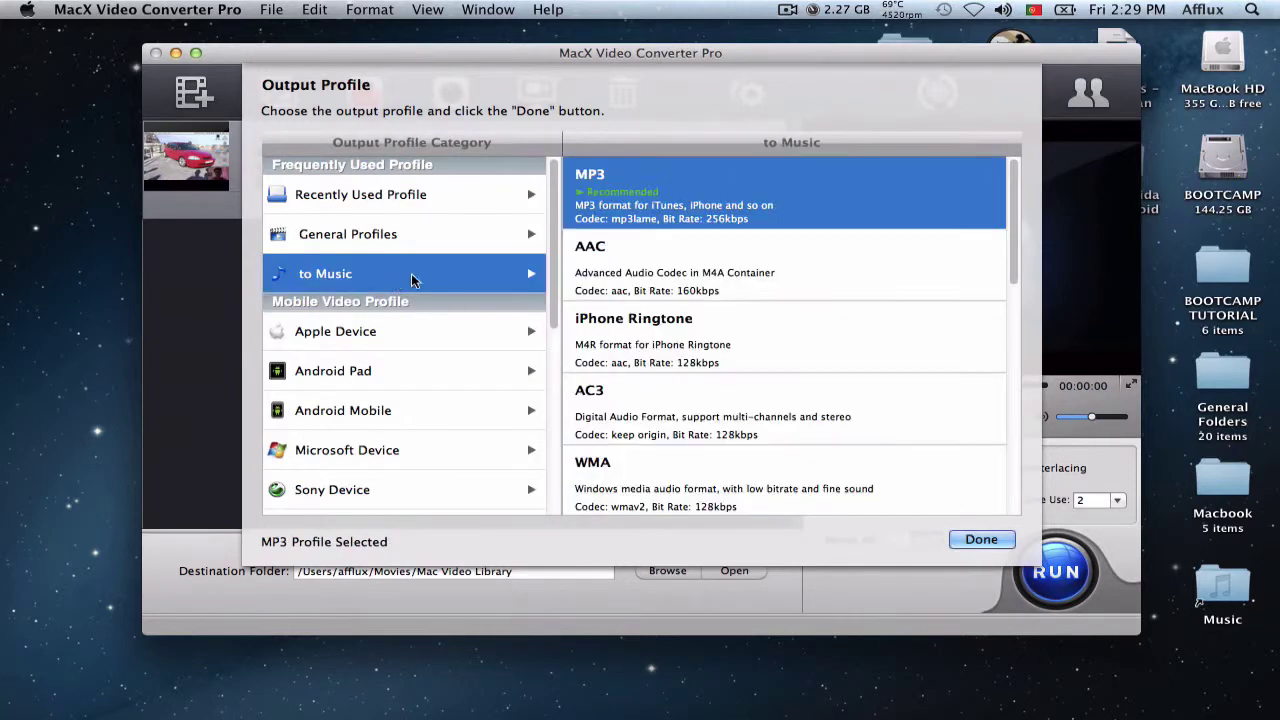
pyautogui.scroll(-10, 755, 314)
pyautogui.scroll(10, 788, 362)
pyautogui.click(778, 238)
pyautogui.click(615, 193)
# Revisit General, Music, Apple Device and Android Pad categories, then scroll down to the web video profiles
pyautogui.click(340, 240)
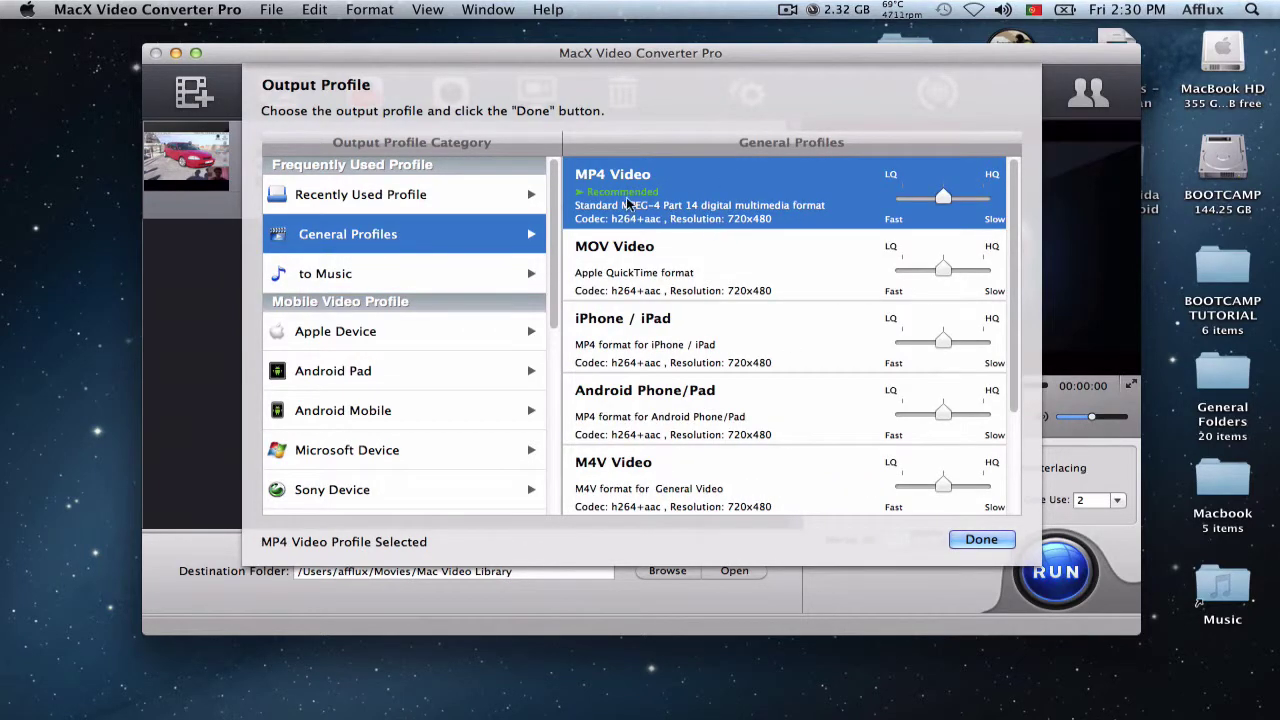
pyautogui.click(410, 272)
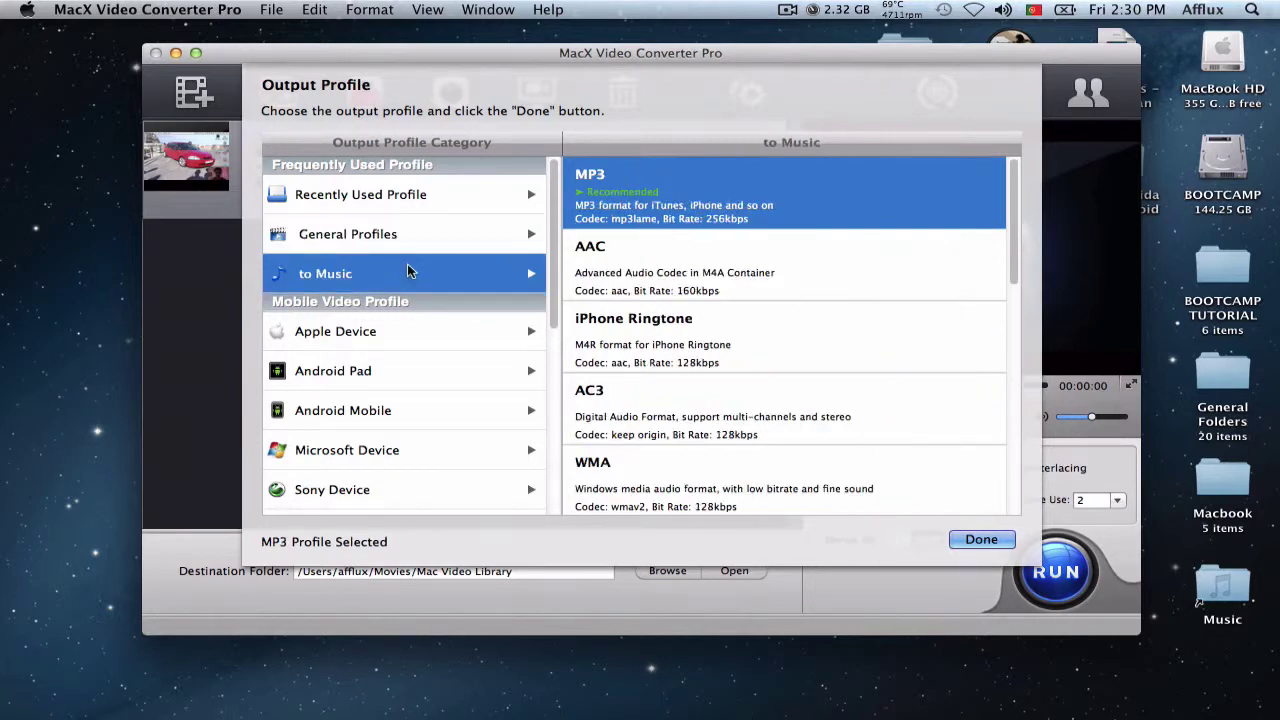
pyautogui.click(425, 330)
pyautogui.scroll(-1, 400, 292)
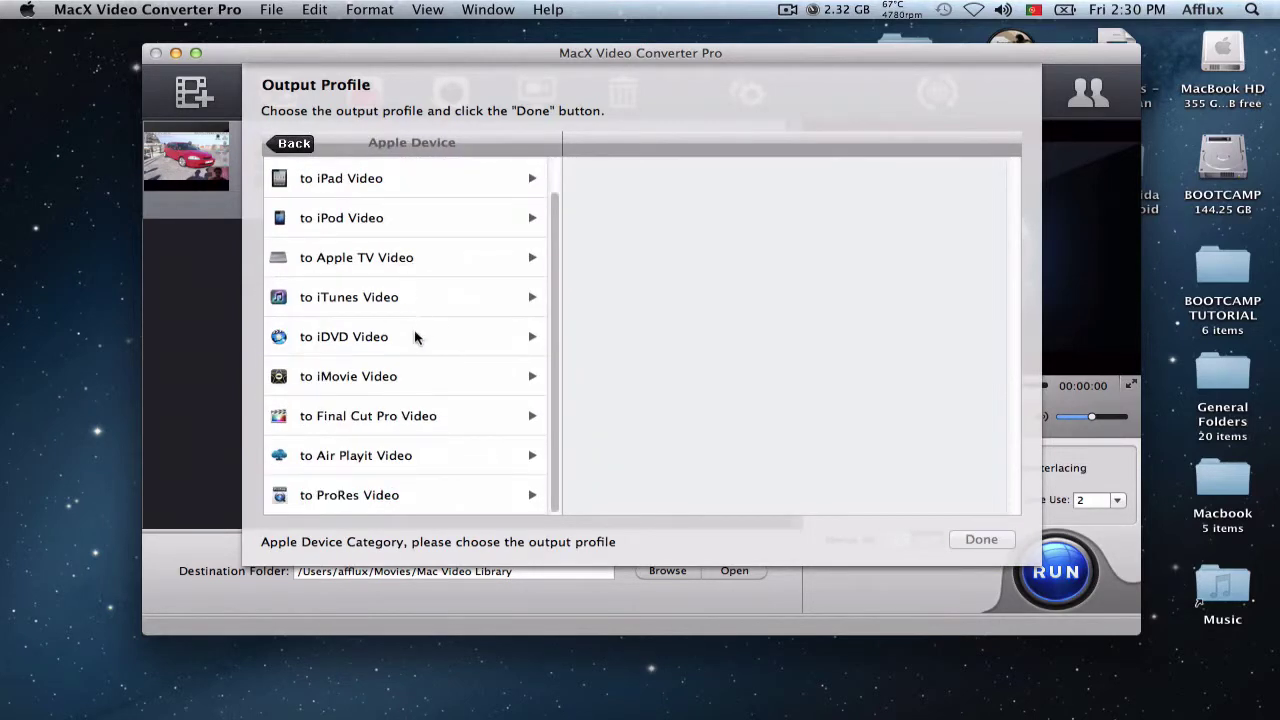
pyautogui.scroll(1, 414, 338)
pyautogui.click(294, 143)
pyautogui.scroll(-1, 398, 350)
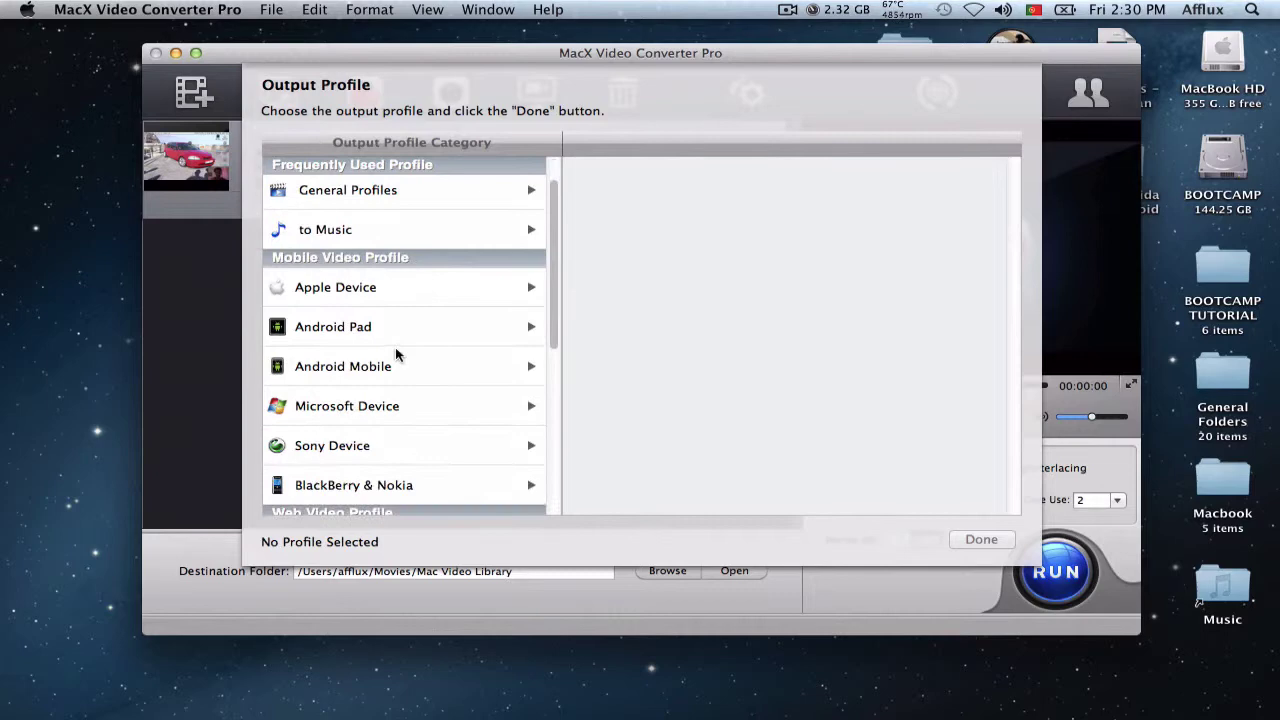
pyautogui.click(400, 338)
pyautogui.click(290, 143)
pyautogui.scroll(-1, 393, 327)
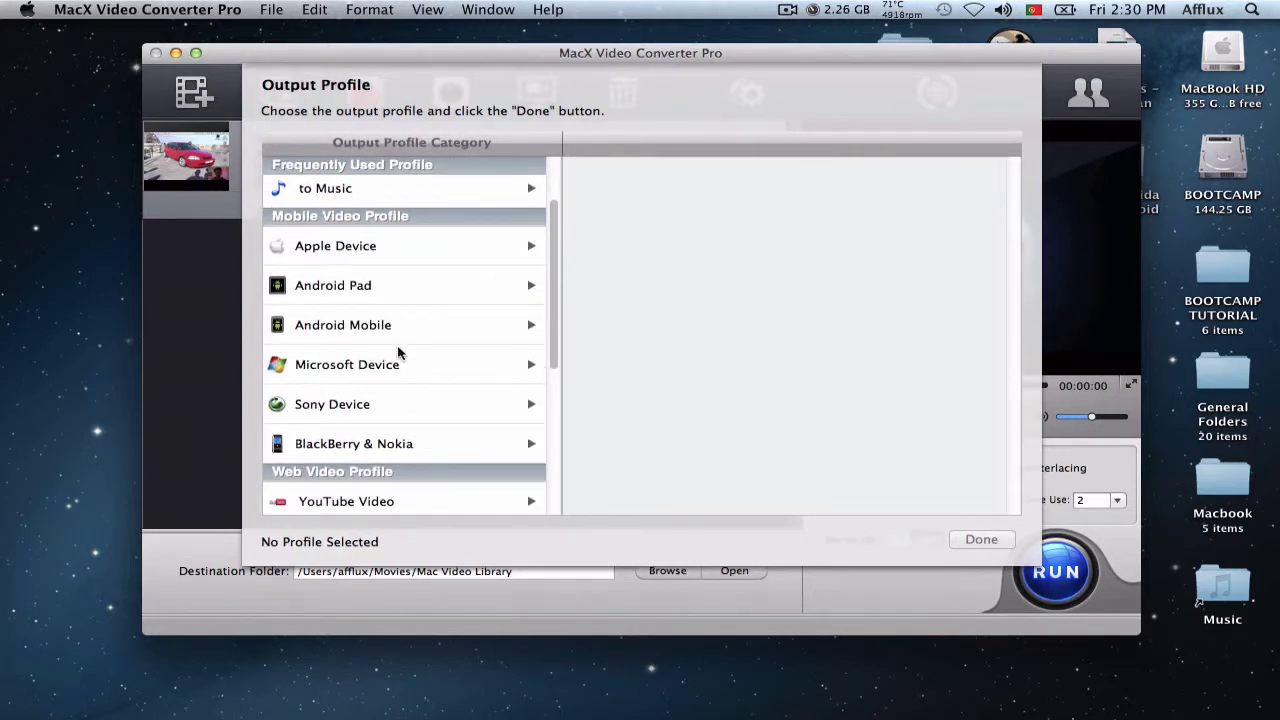
pyautogui.scroll(-1, 405, 337)
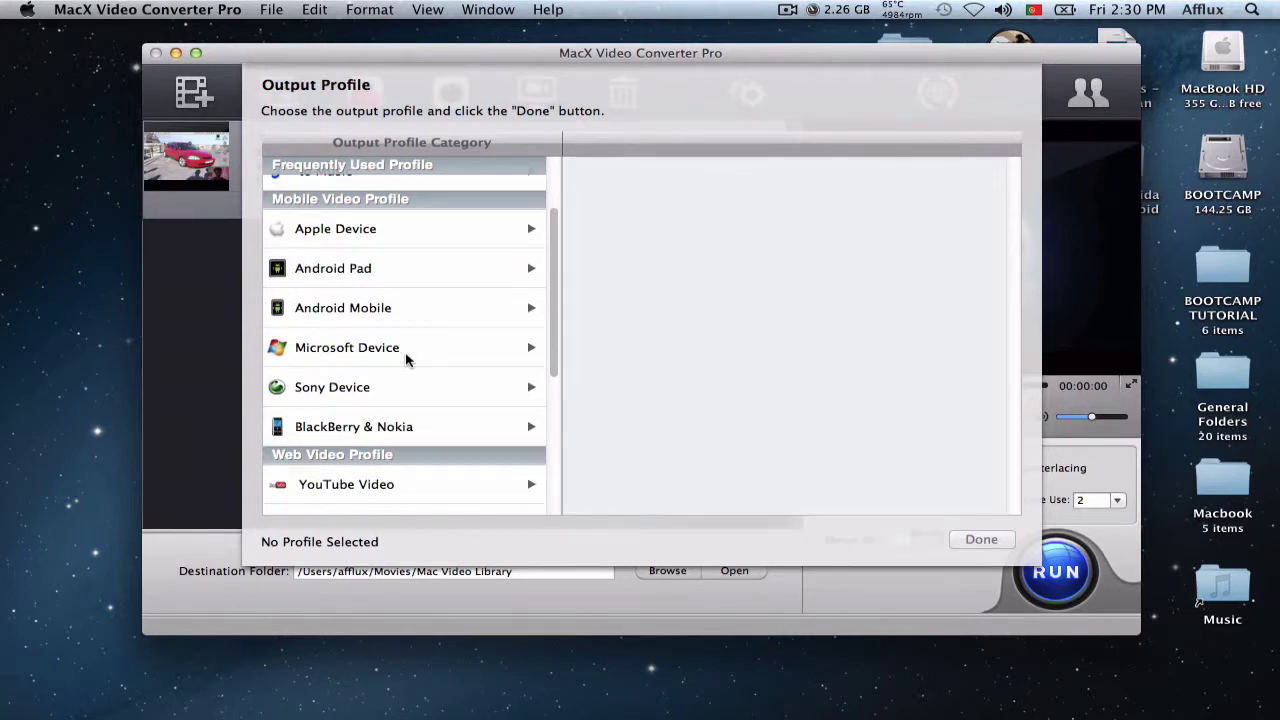
pyautogui.scroll(-3, 406, 451)
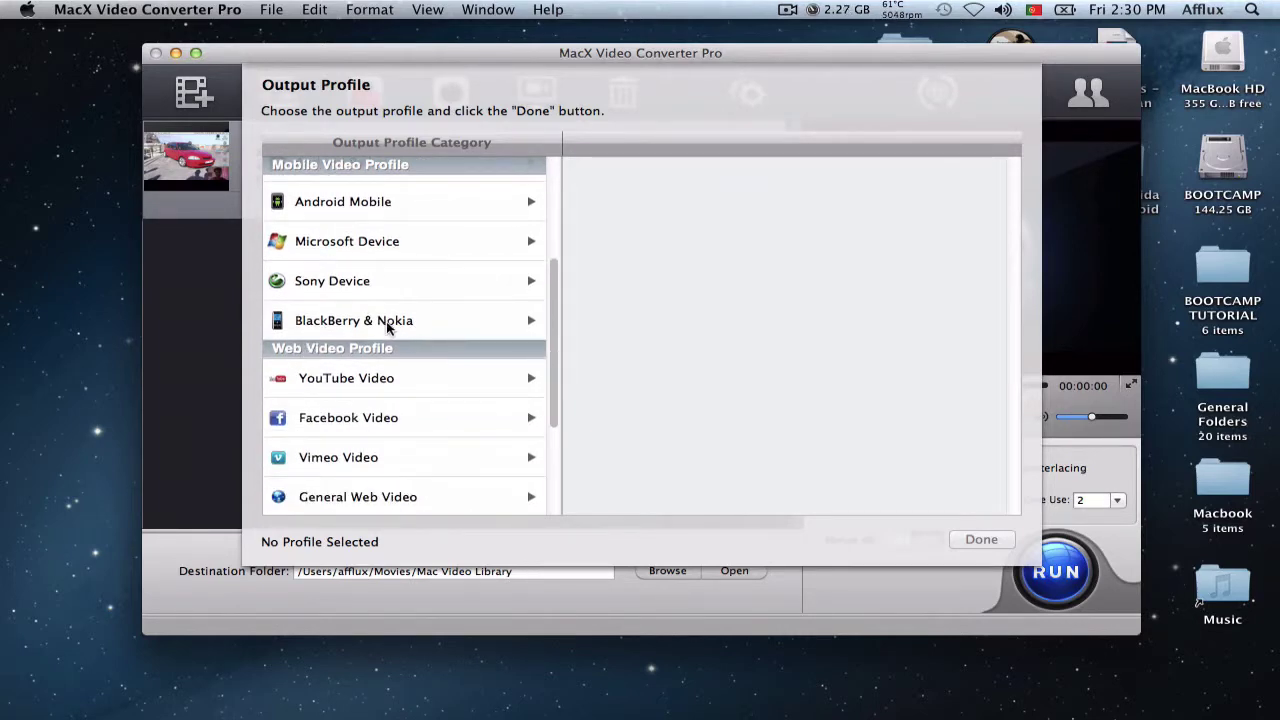
pyautogui.scroll(-2, 390, 320)
# View the YouTube Video profiles, selecting FLV and then MP4
pyautogui.click(403, 300)
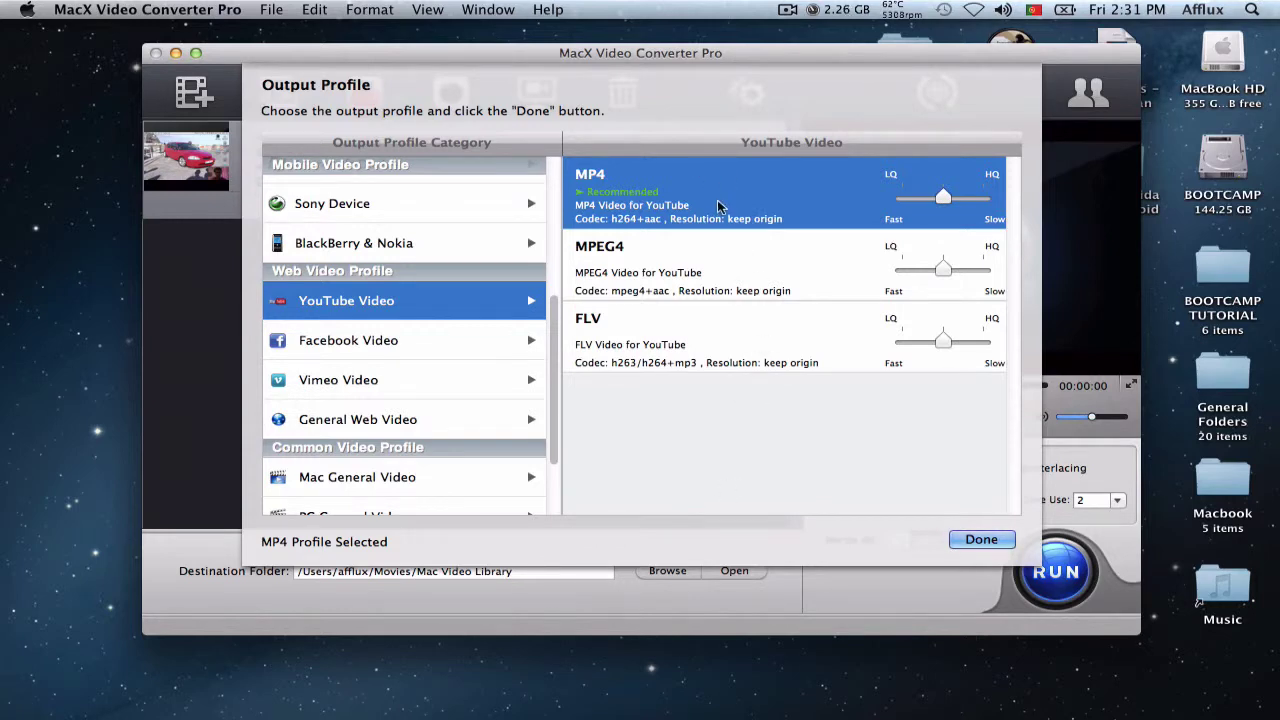
pyautogui.click(731, 338)
pyautogui.click(741, 191)
# Cycle through the Facebook MOV, AVI (DivX), FLV and MP4 (MPEG4) profiles
pyautogui.click(406, 343)
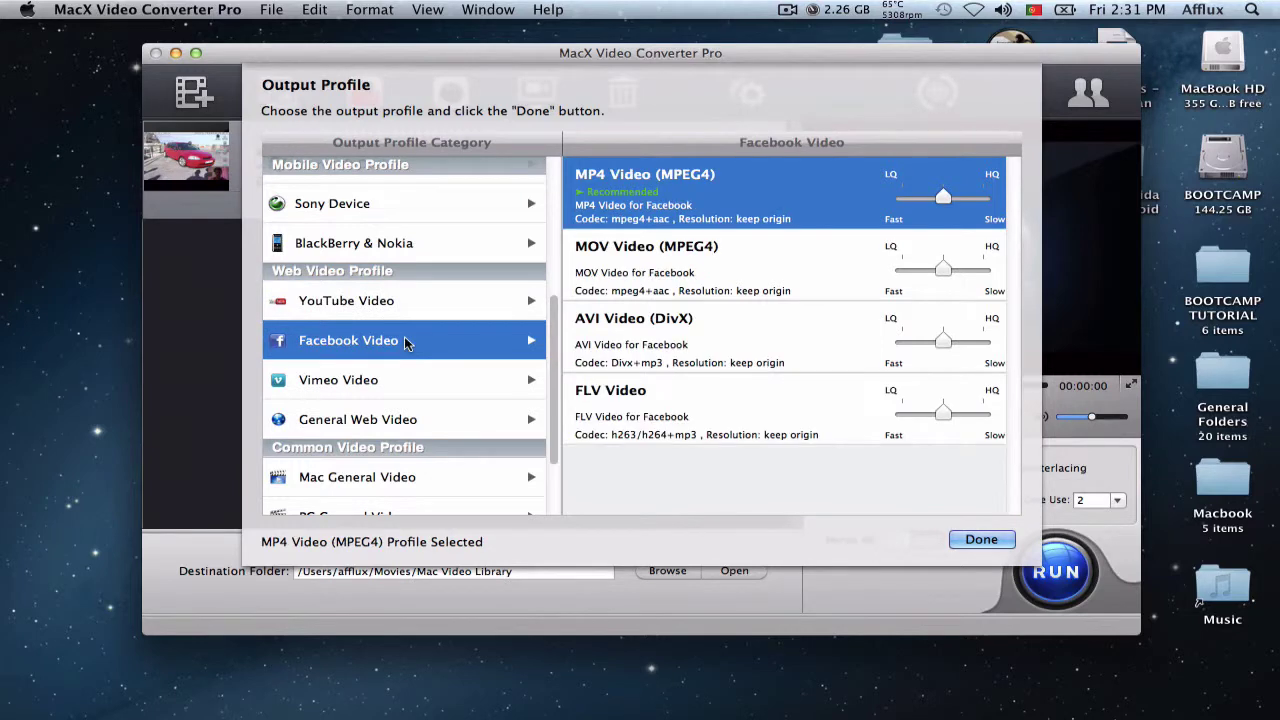
pyautogui.click(388, 301)
pyautogui.click(392, 338)
pyautogui.click(708, 266)
pyautogui.click(752, 340)
pyautogui.click(745, 408)
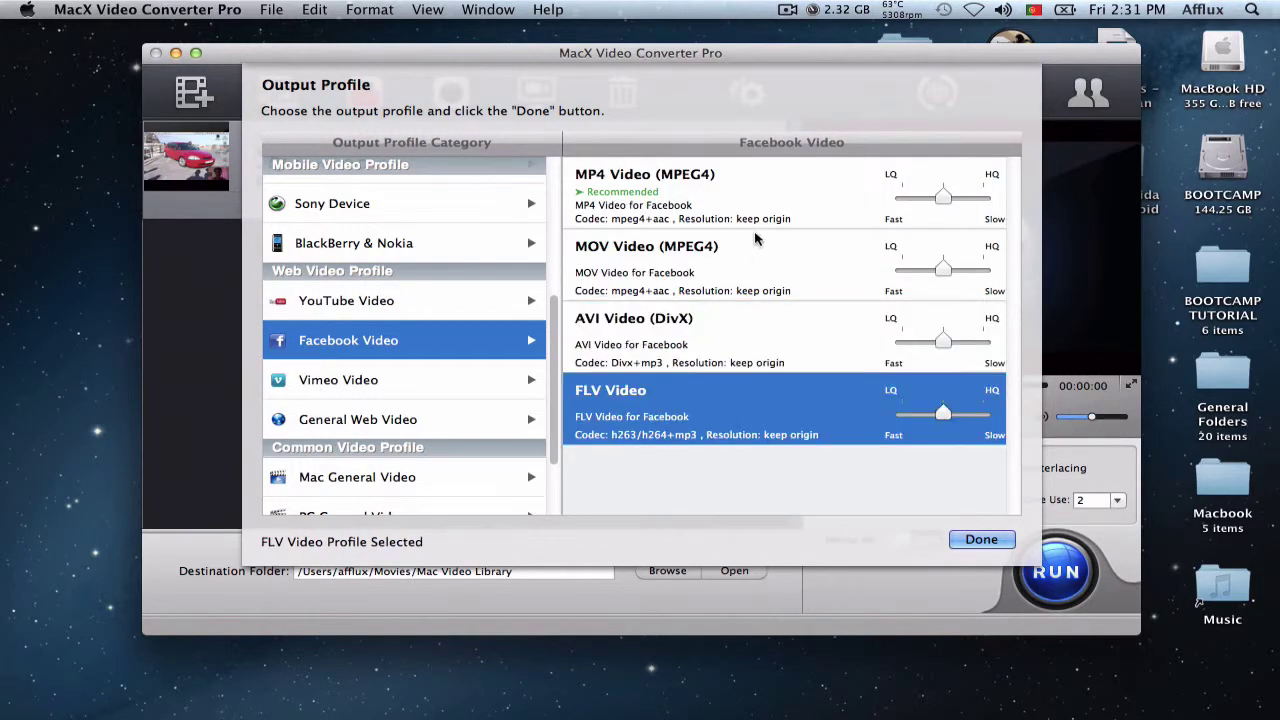
pyautogui.click(752, 205)
pyautogui.click(758, 262)
pyautogui.click(768, 338)
pyautogui.click(735, 420)
# Browse Vimeo, General Web and Mac General Video categories, selecting Mac MOV Video (H264)
pyautogui.click(418, 393)
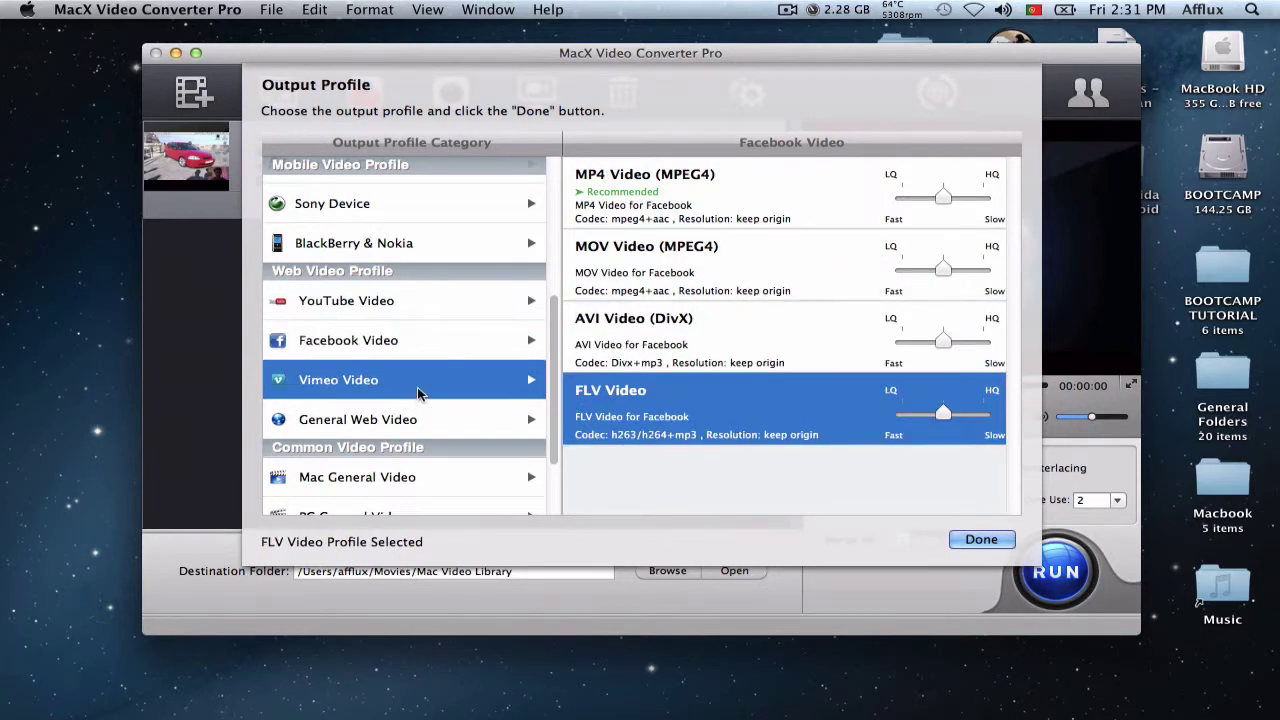
pyautogui.scroll(-1, 417, 400)
pyautogui.click(417, 400)
pyautogui.scroll(-3, 490, 392)
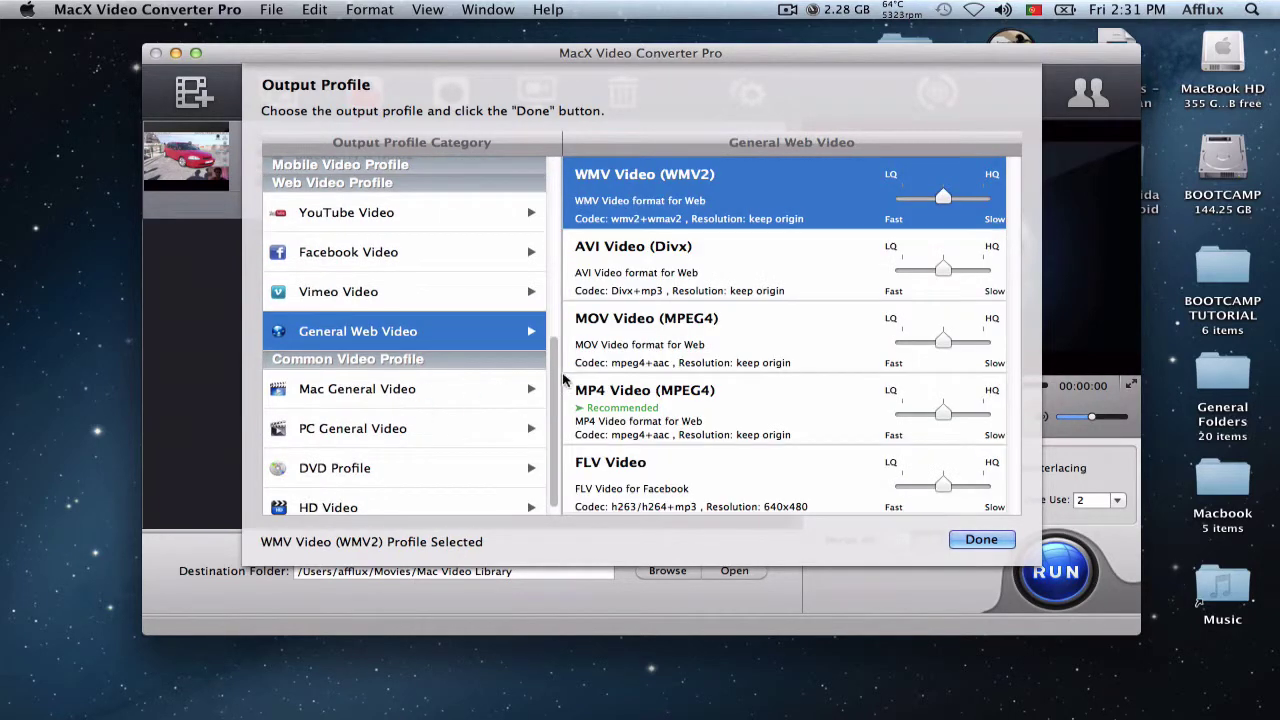
pyautogui.scroll(-1, 420, 390)
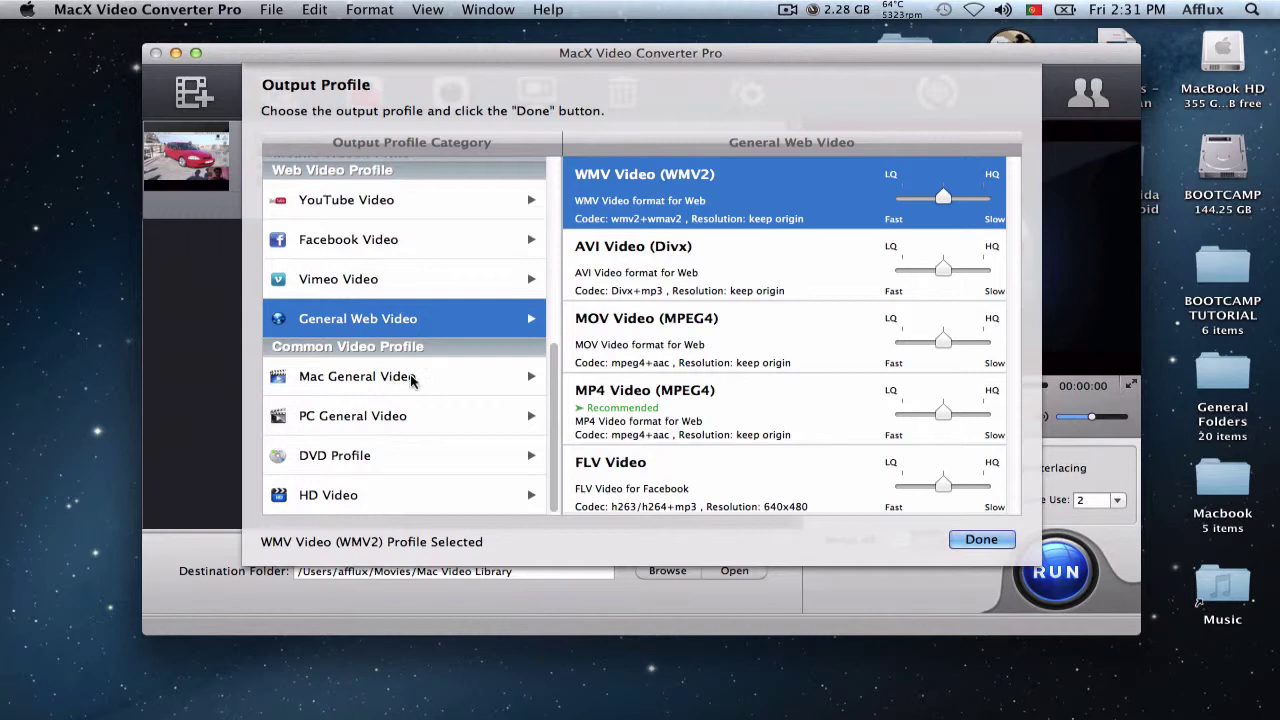
pyautogui.click(410, 378)
pyautogui.scroll(-1, 790, 290)
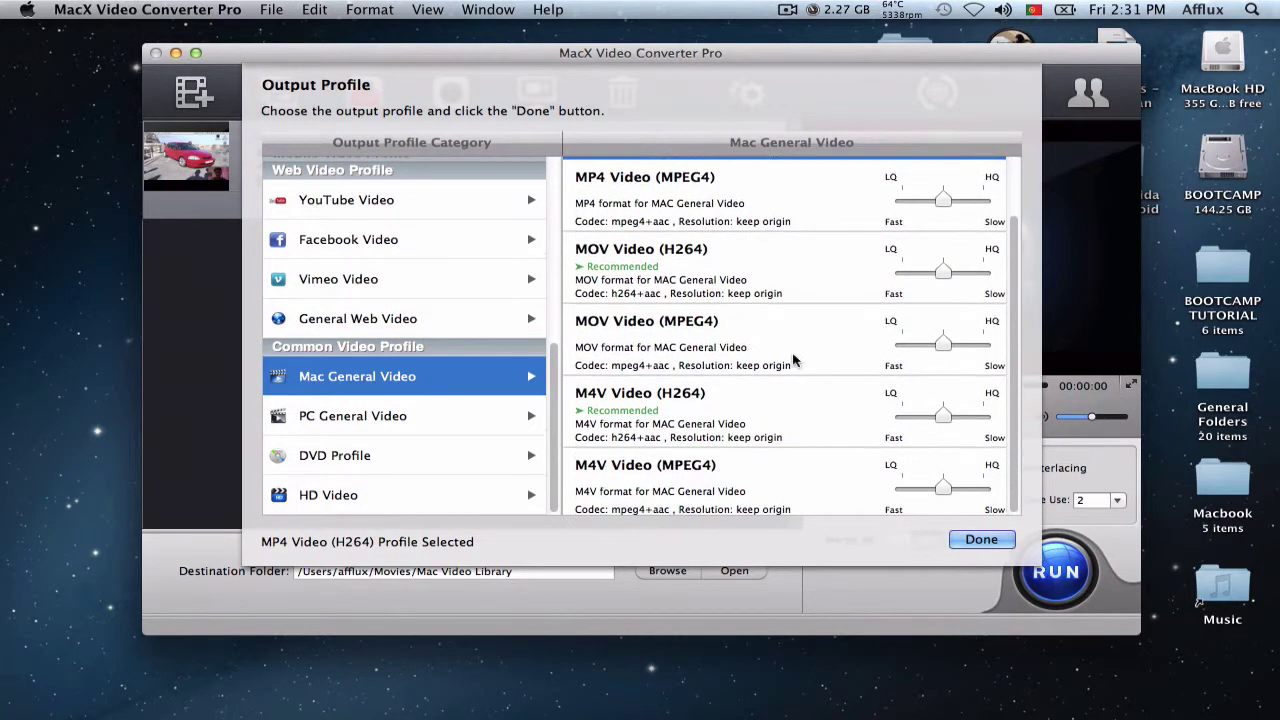
pyautogui.scroll(1, 780, 320)
pyautogui.scroll(-1, 786, 294)
pyautogui.scroll(1, 786, 290)
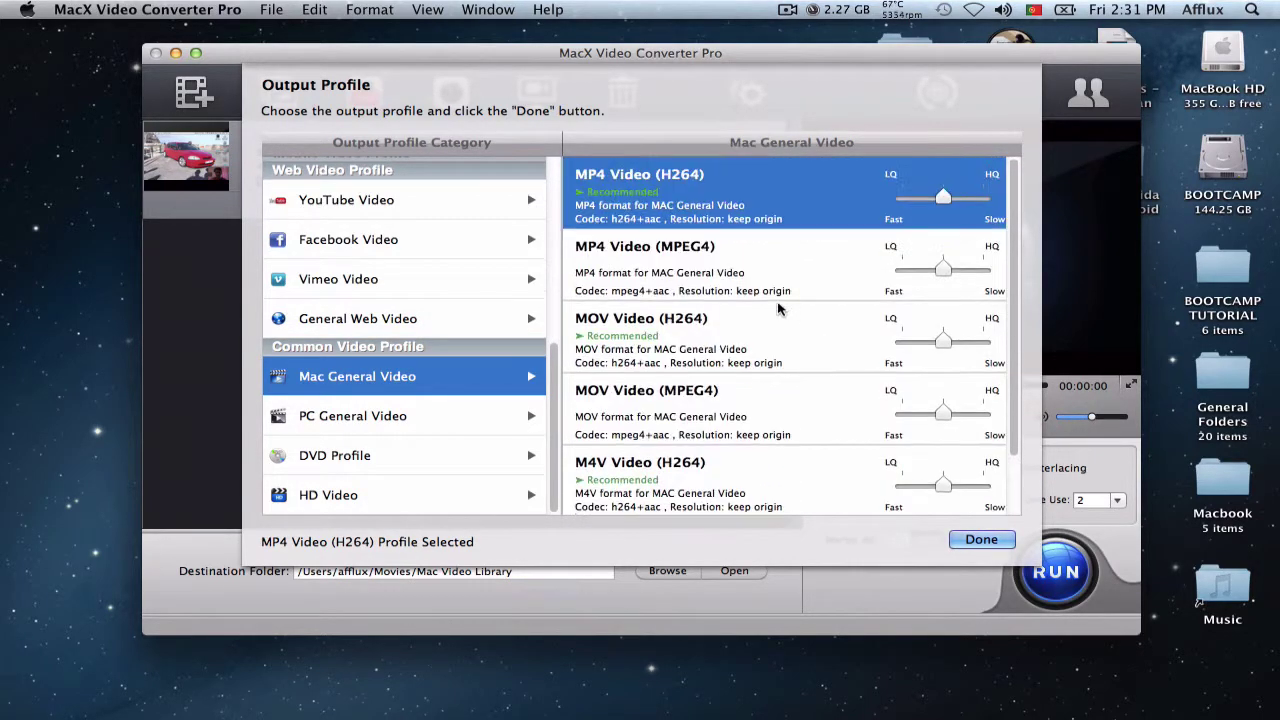
pyautogui.click(686, 325)
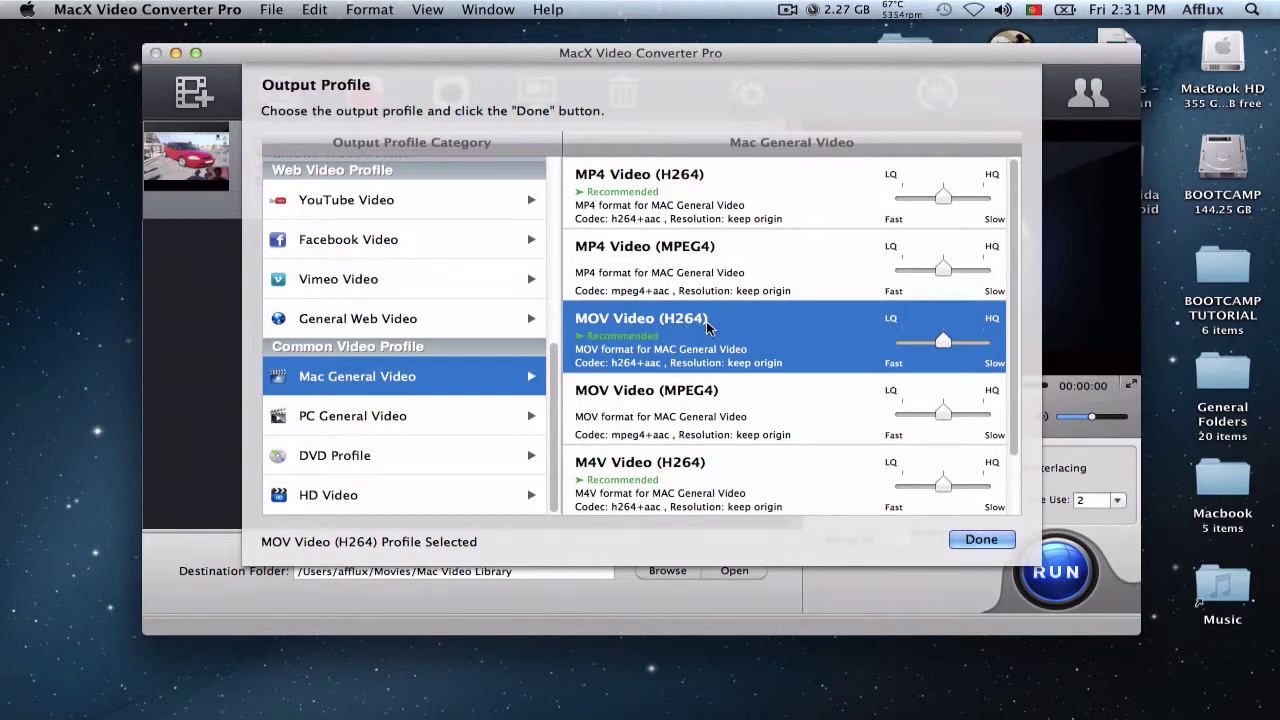
# Browse the PC General Video, DVD (PAL then NTSC) and HD Video profiles
pyautogui.click(425, 416)
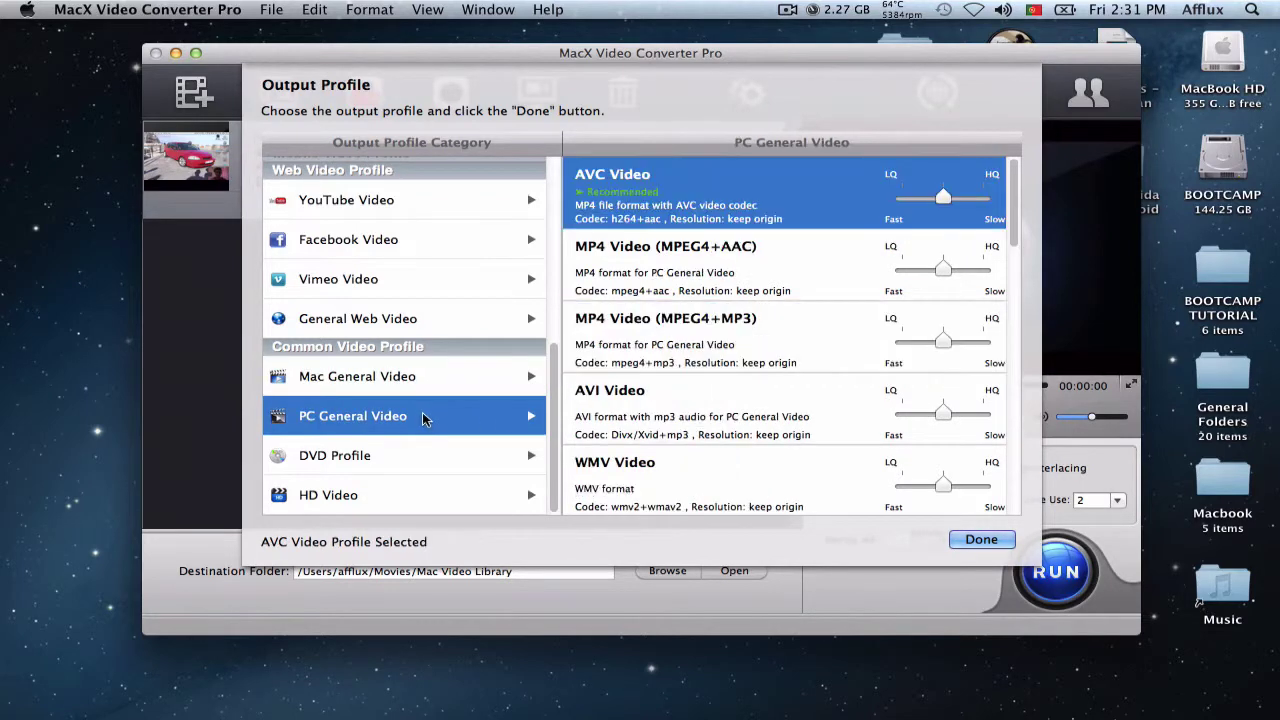
pyautogui.scroll(-3, 790, 360)
pyautogui.scroll(-10, 812, 390)
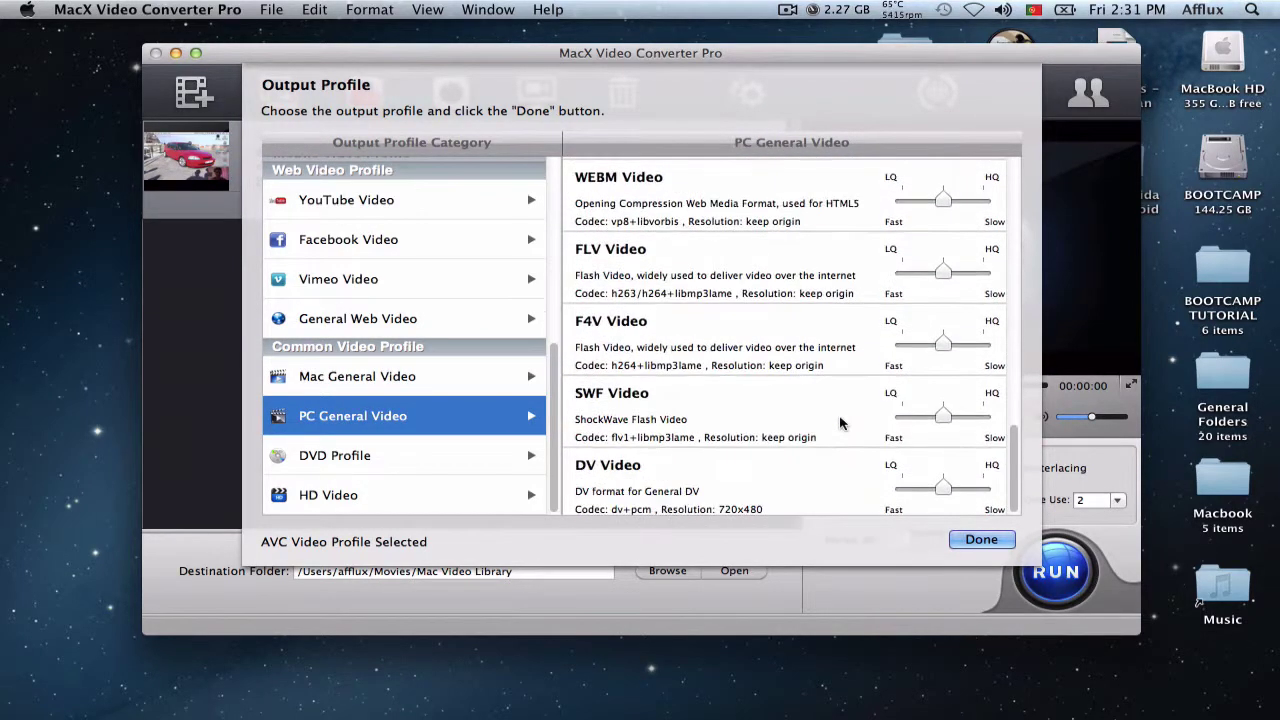
pyautogui.scroll(12, 842, 423)
pyautogui.scroll(2, 842, 423)
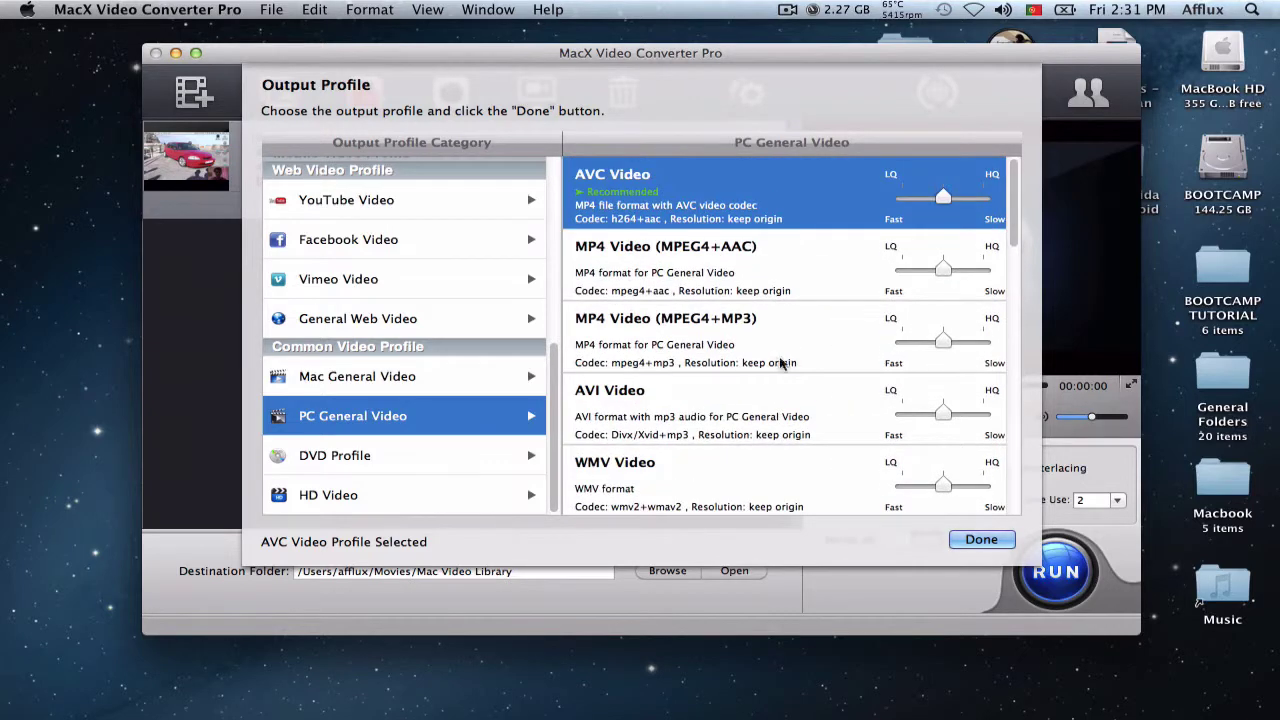
pyautogui.click(432, 455)
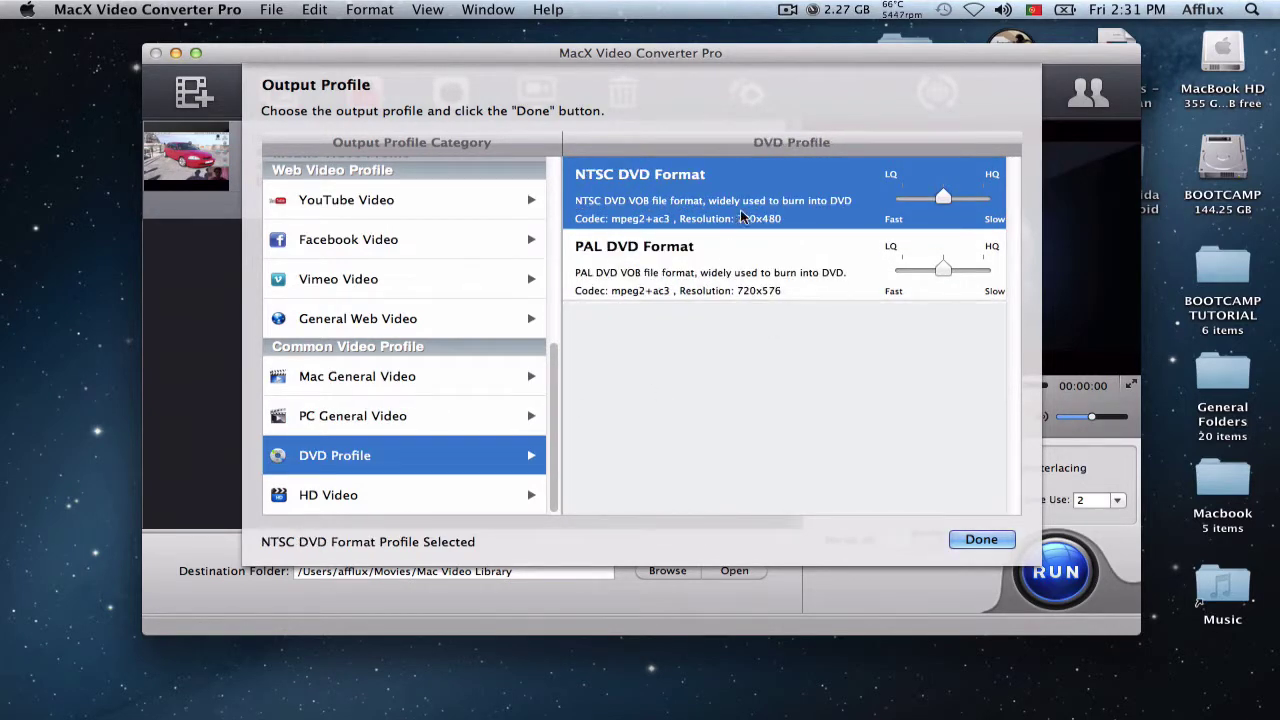
pyautogui.click(743, 254)
pyautogui.click(778, 206)
pyautogui.click(430, 495)
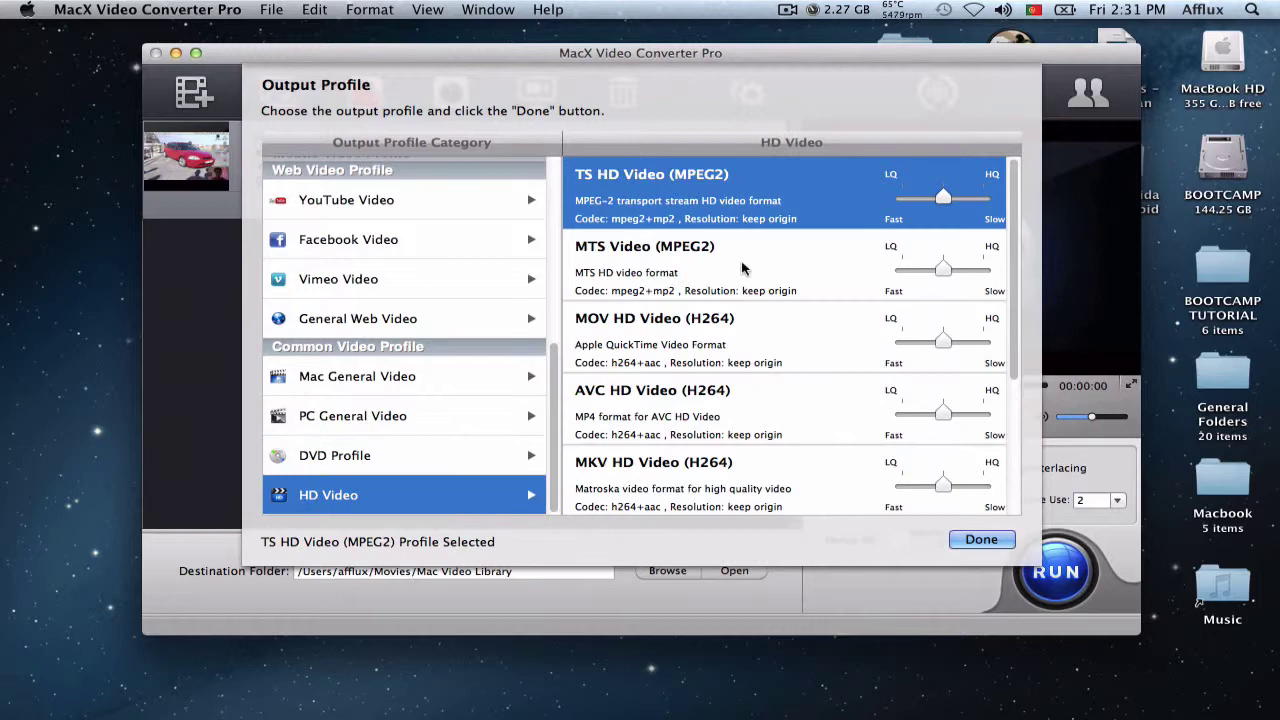
pyautogui.scroll(-5, 797, 274)
pyautogui.scroll(5, 805, 348)
pyautogui.scroll(-2, 790, 365)
pyautogui.scroll(5, 450, 322)
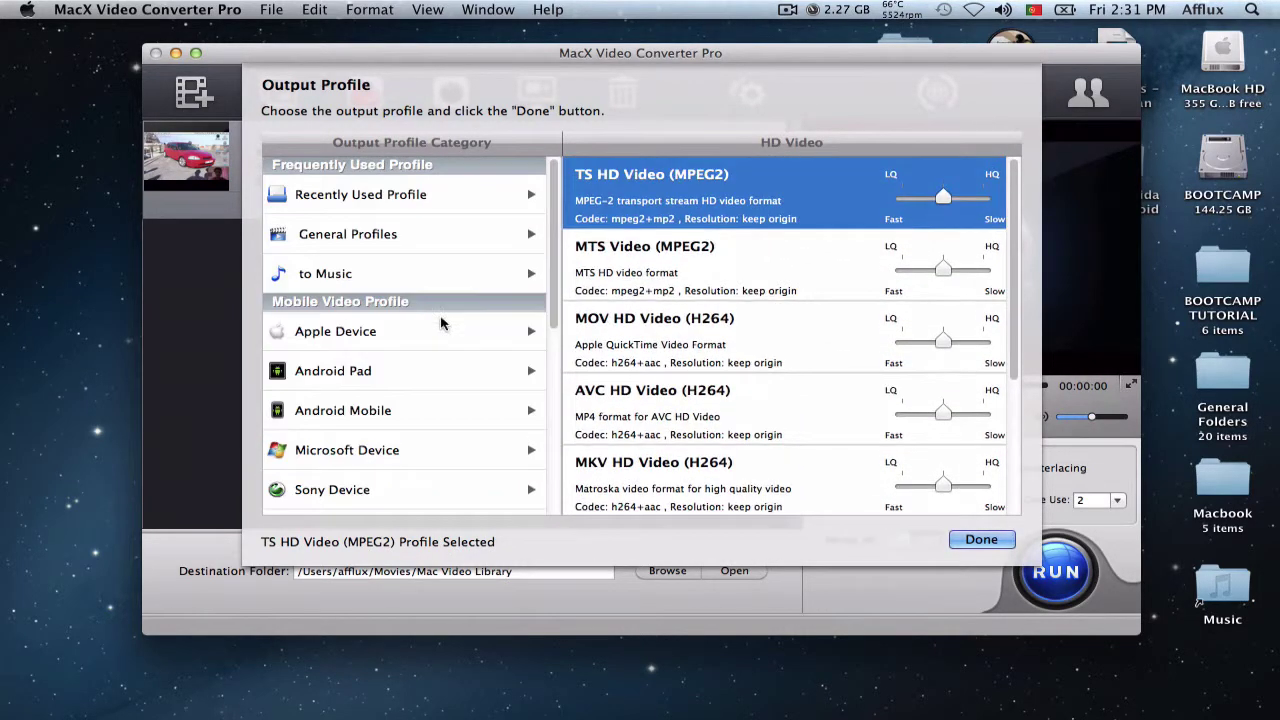
# Flip through the Recent, to Music and Apple Device categories, ending on General Profiles
pyautogui.click(392, 212)
pyautogui.click(385, 278)
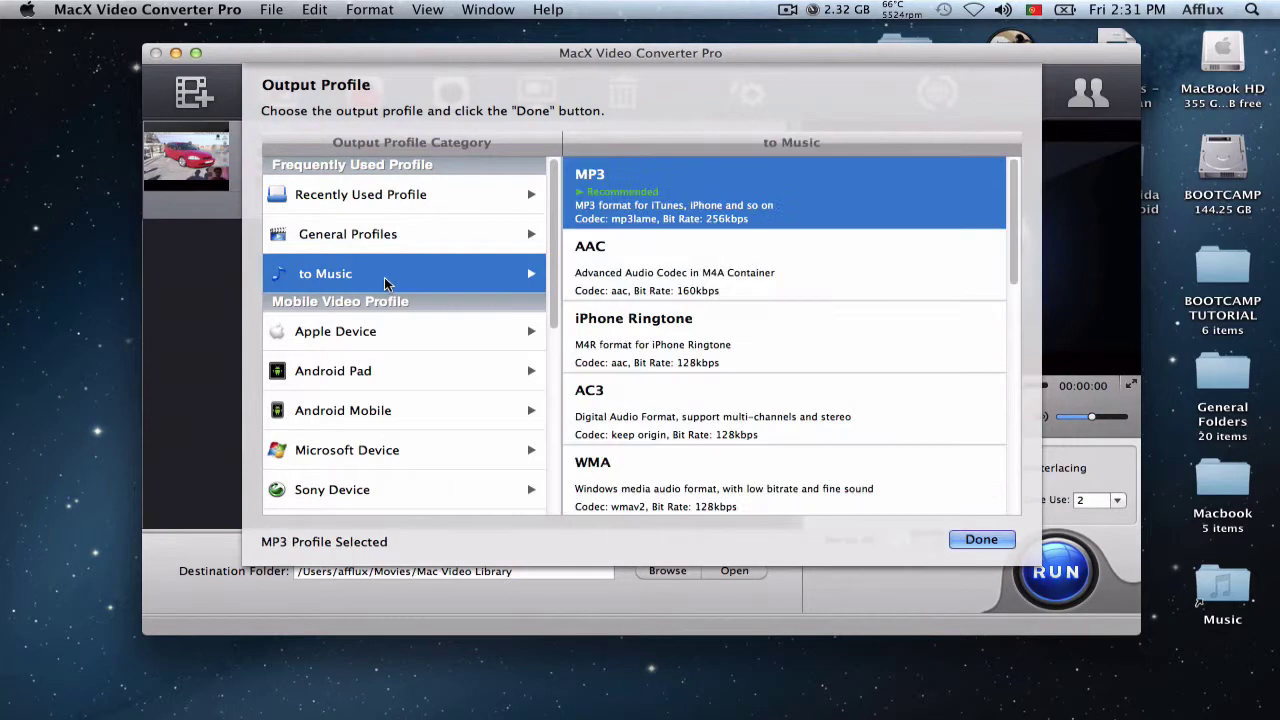
pyautogui.click(394, 211)
pyautogui.click(388, 340)
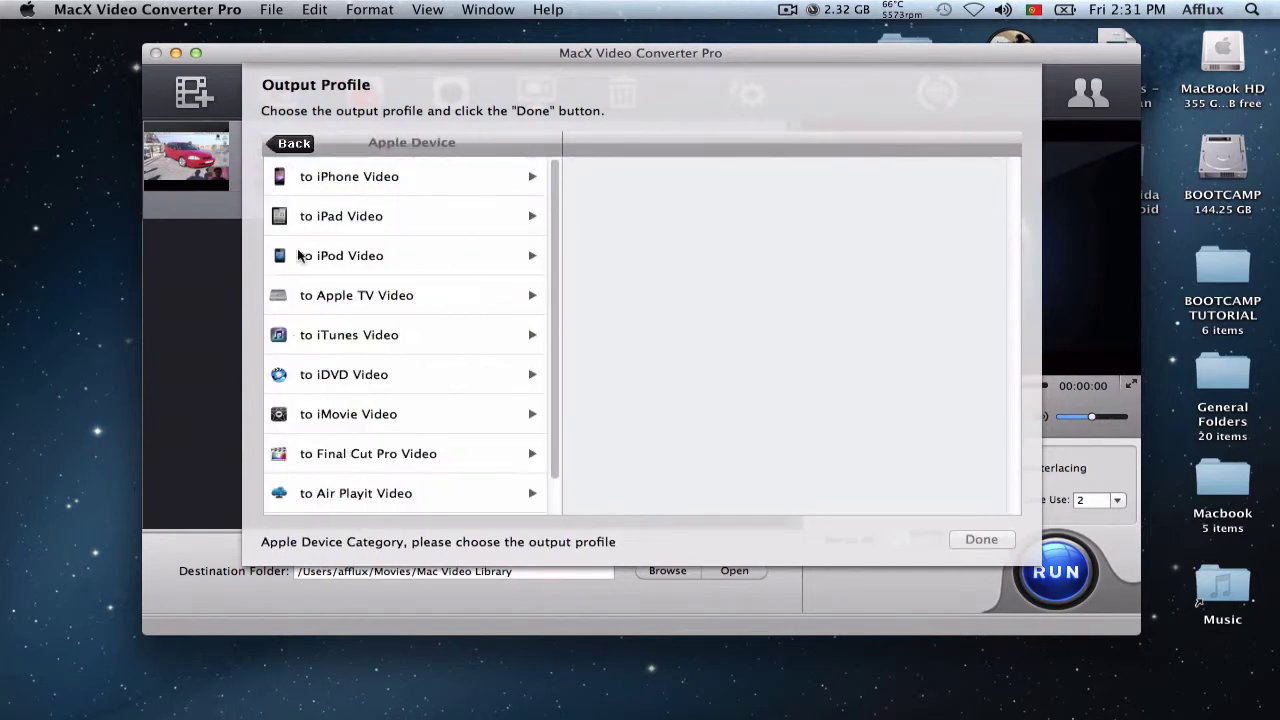
pyautogui.click(290, 143)
pyautogui.click(415, 272)
pyautogui.click(408, 238)
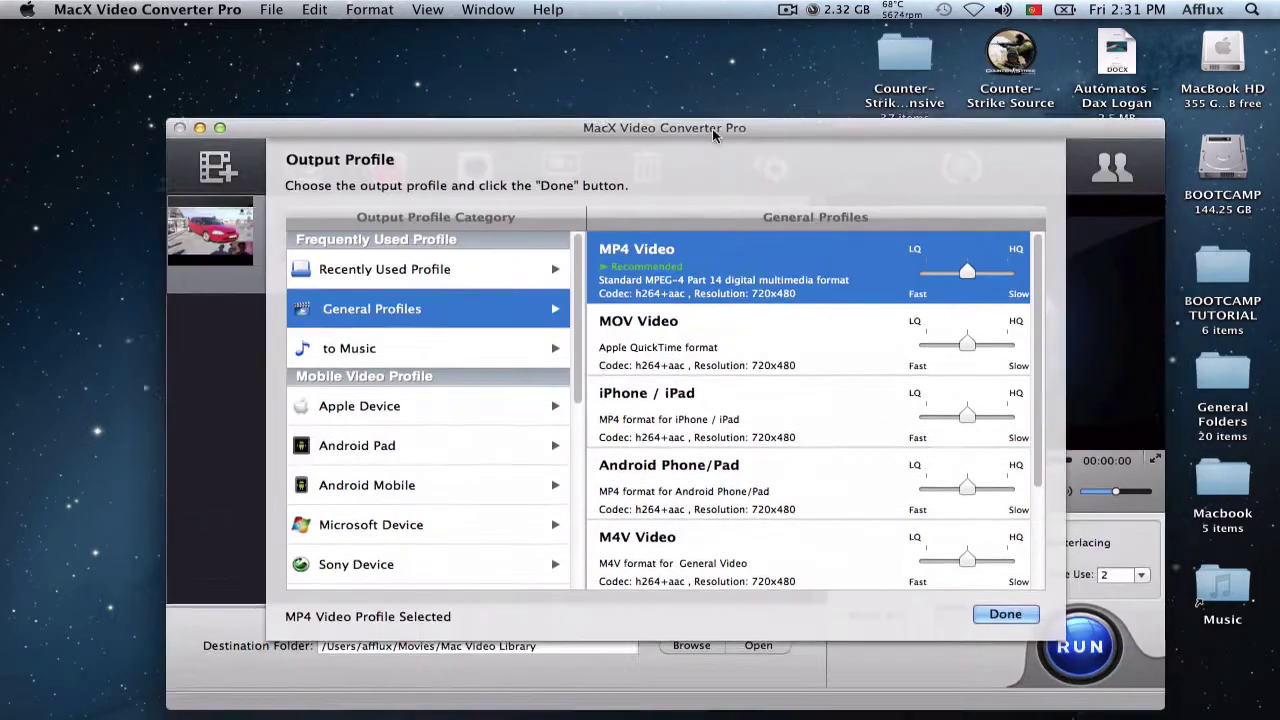
# Pick the YouTube MPEG4 profile and drag its quality slider fully to LQ/Fast
pyautogui.scroll(-2, 733, 311)
pyautogui.scroll(-2, 753, 345)
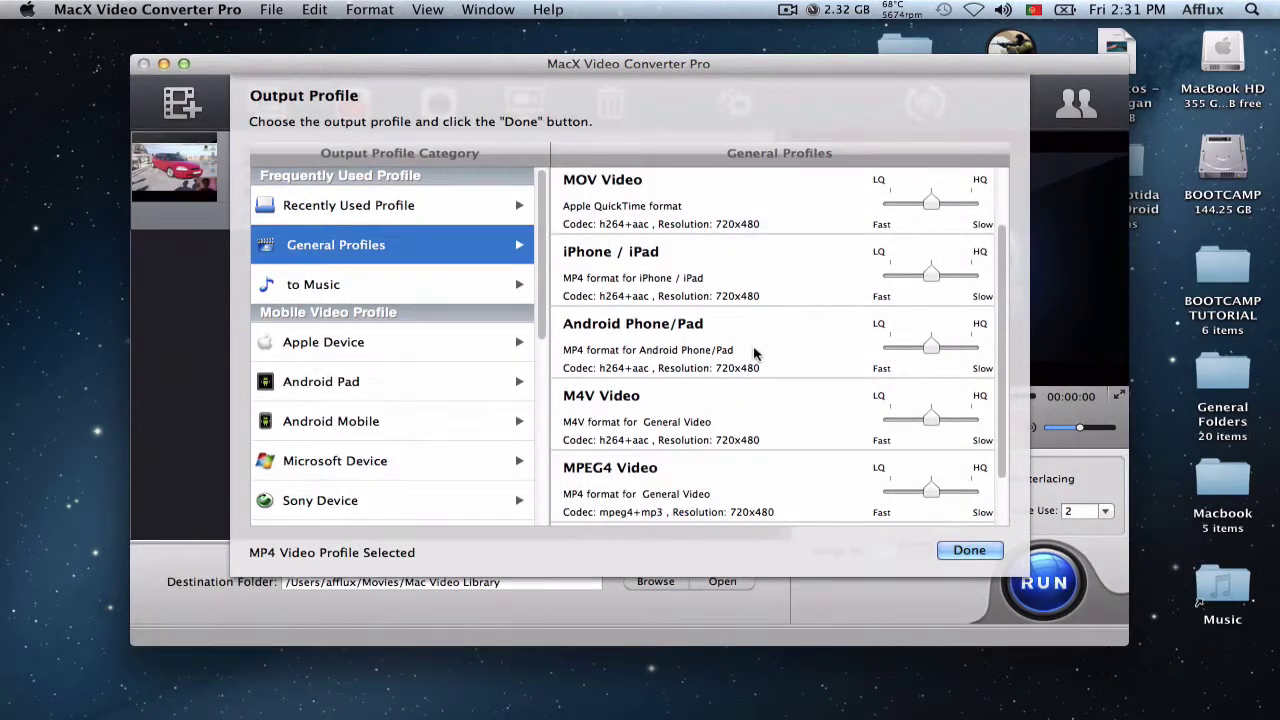
pyautogui.click(773, 416)
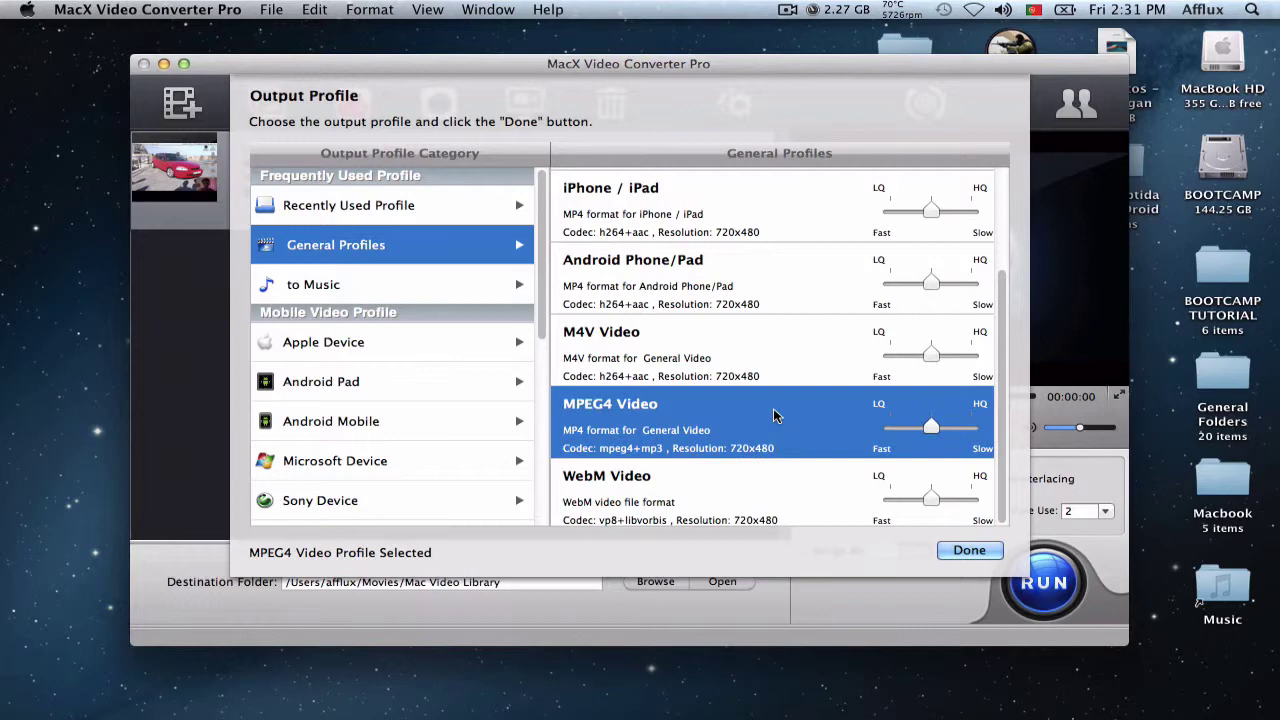
pyautogui.scroll(2, 773, 416)
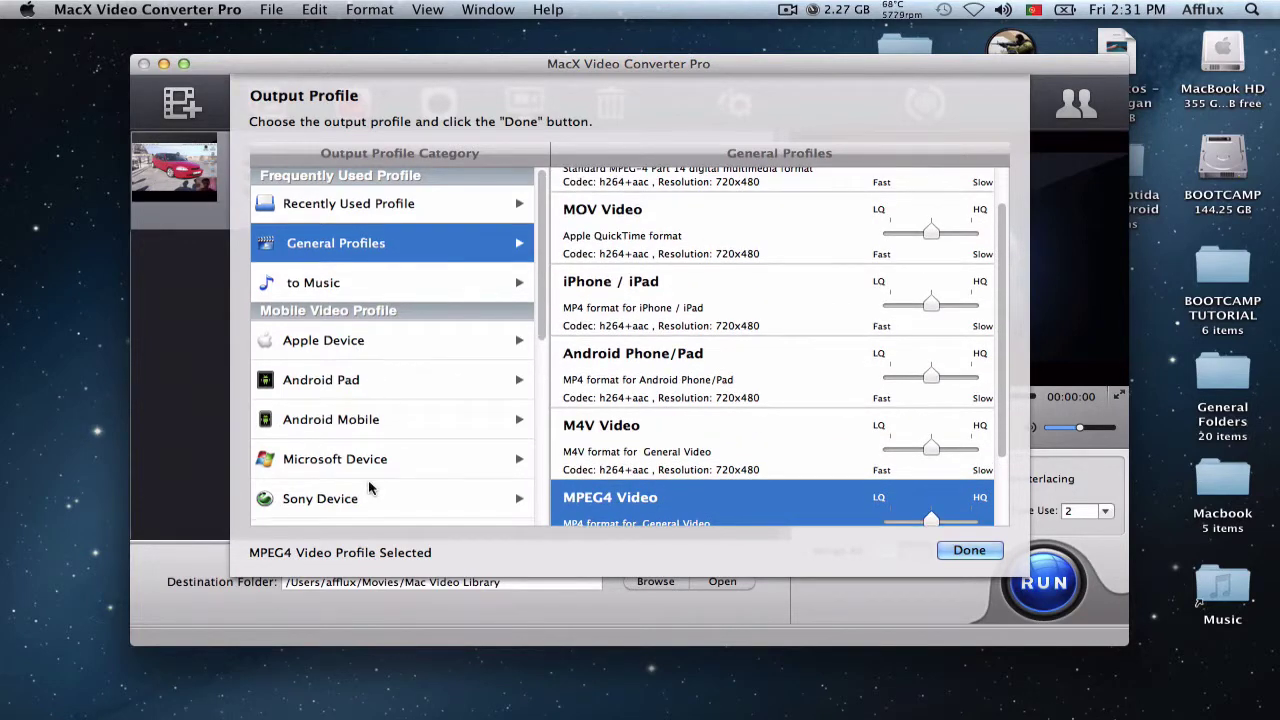
pyautogui.scroll(-4, 360, 380)
pyautogui.click(452, 405)
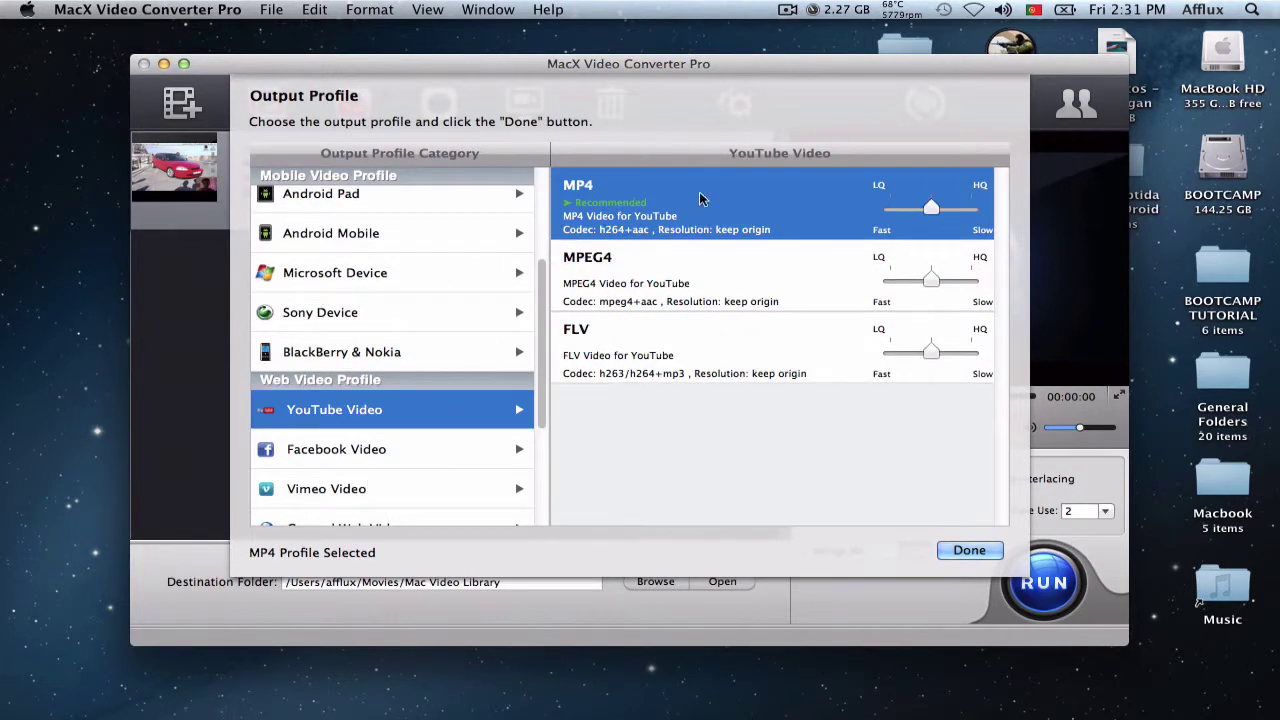
pyautogui.click(650, 300)
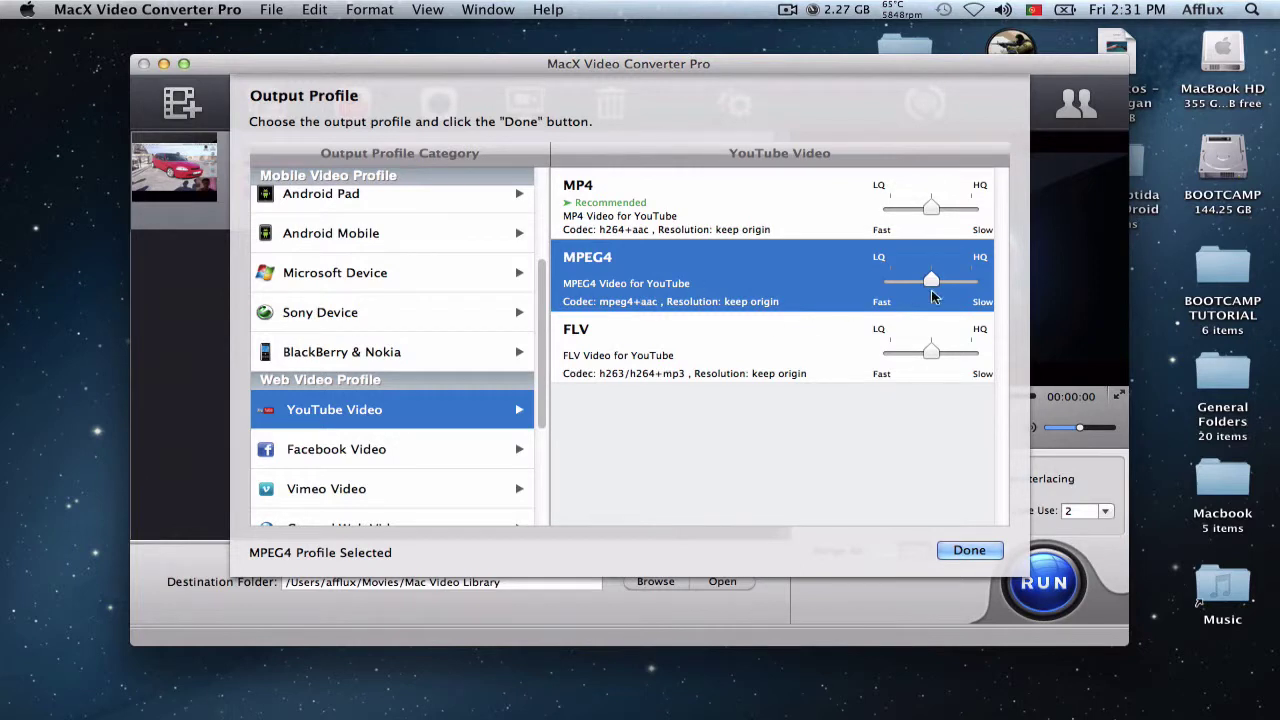
pyautogui.moveTo(931, 281); pyautogui.dragTo(890, 285)
# Confirm the MPEG4 profile with Done, then view and close the media info for Half-life for mac.mp4
pyautogui.click(969, 551)
pyautogui.moveTo(403, 183)
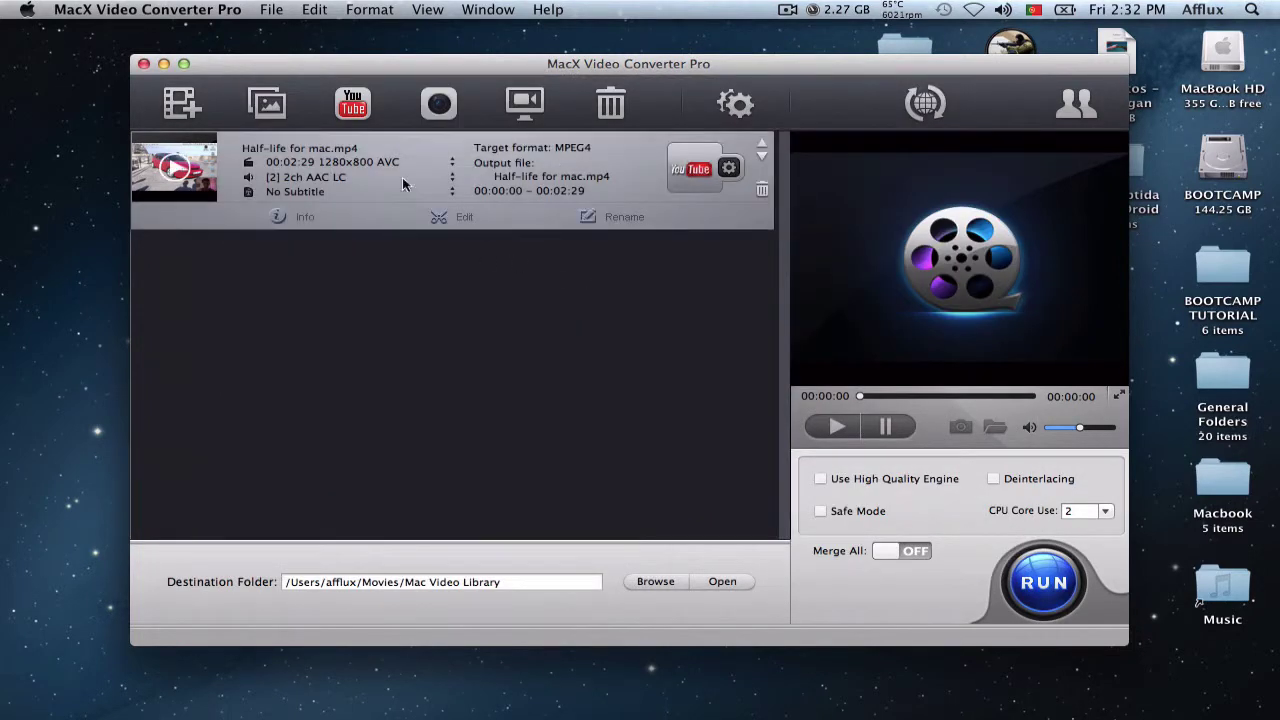
pyautogui.click(274, 215)
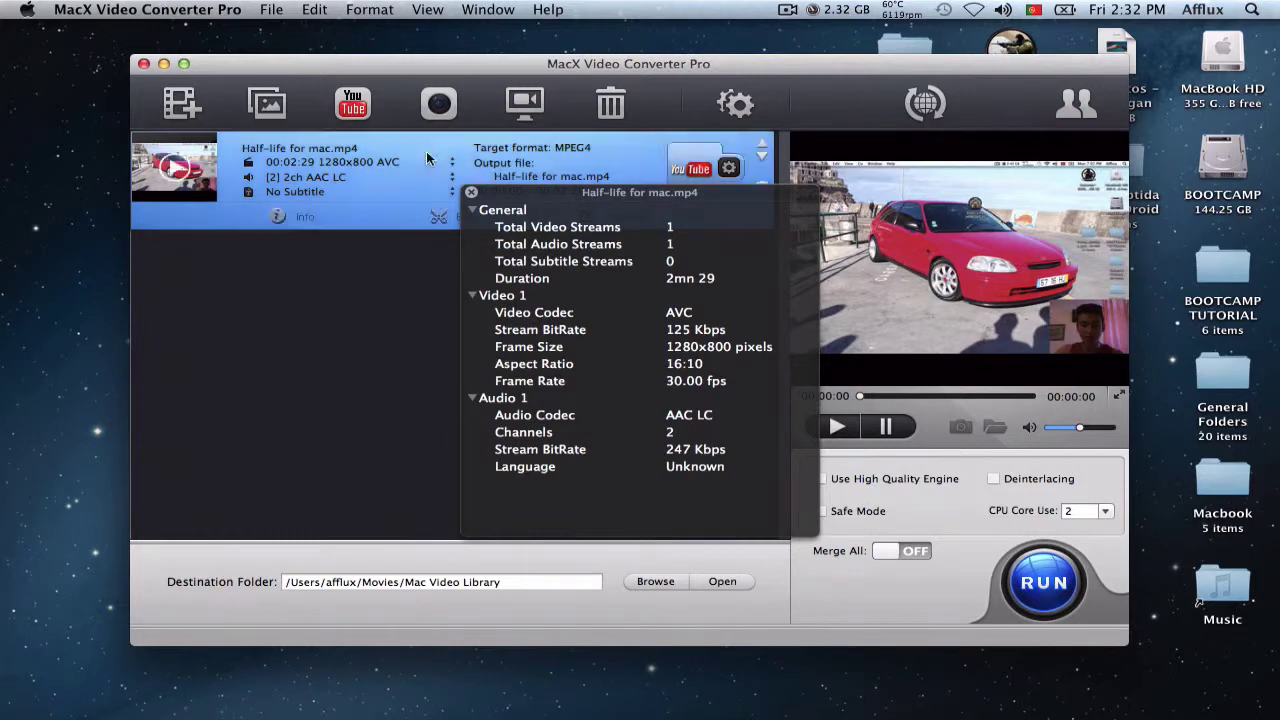
pyautogui.click(471, 192)
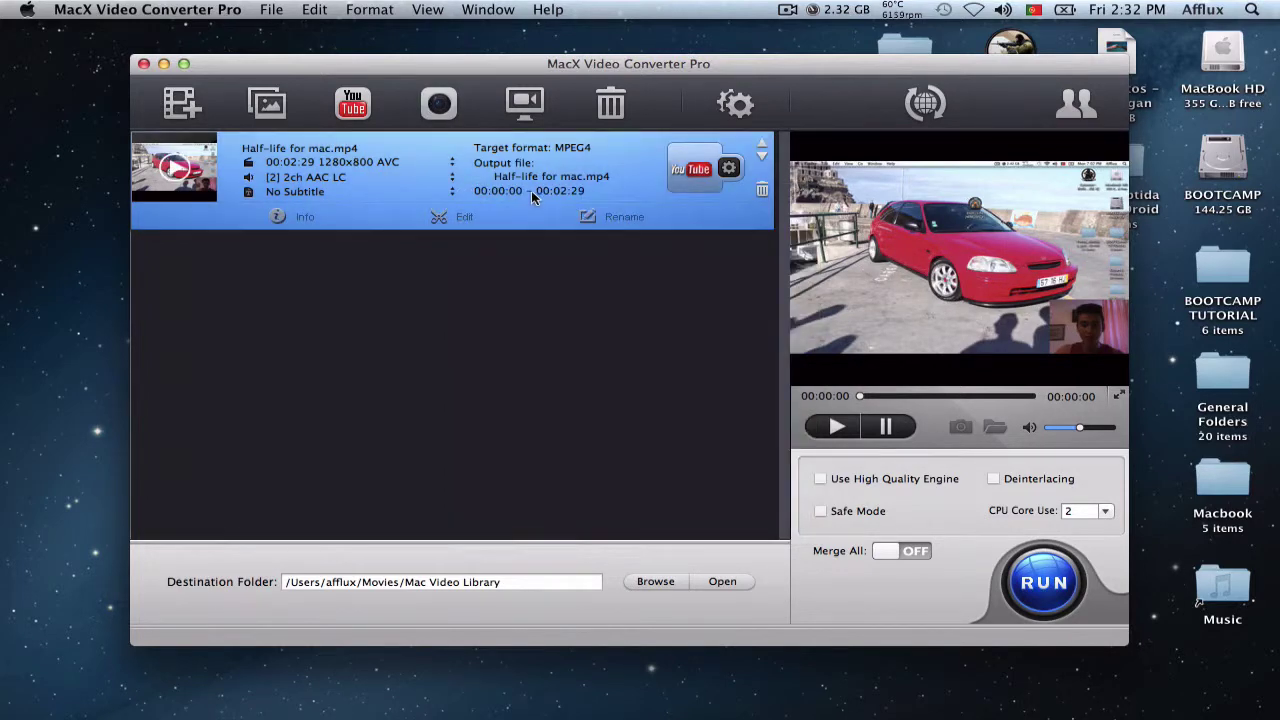
# Set the YouTube MPEG4 profile's frame rate to 30 fps, leaving the output profile unchanged
pyautogui.click(737, 167)
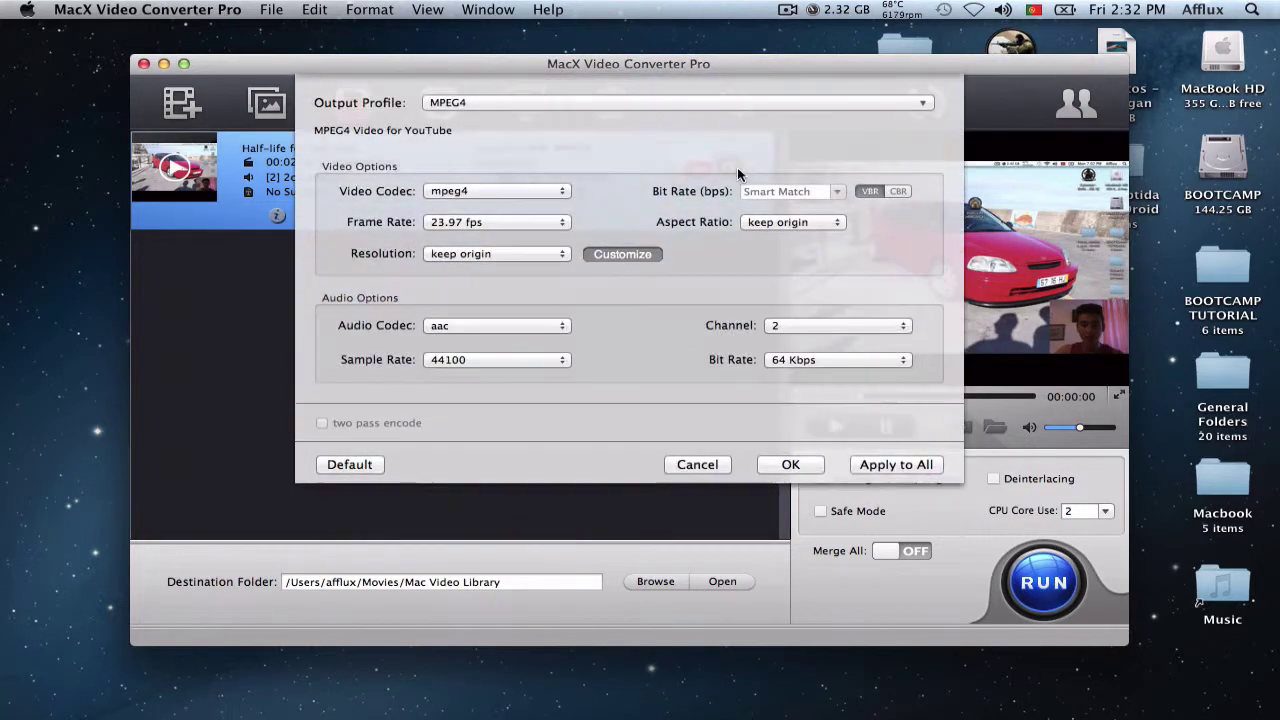
pyautogui.click(490, 106)
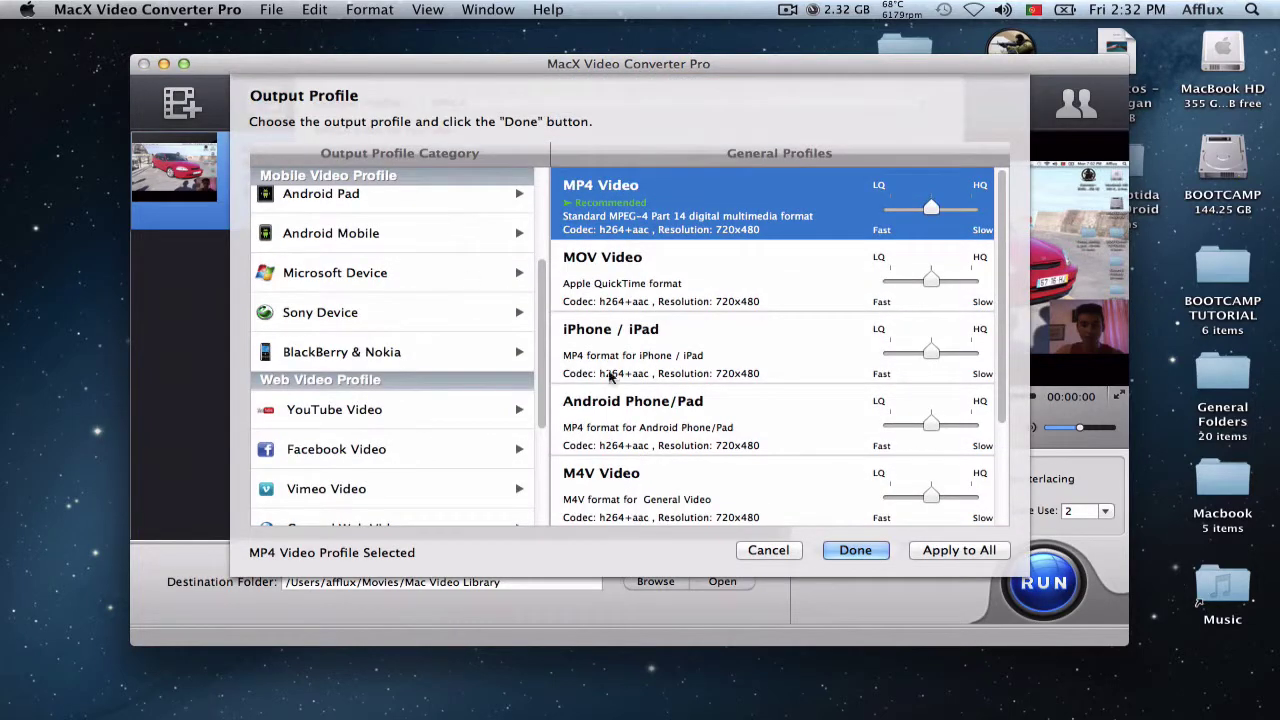
pyautogui.click(775, 553)
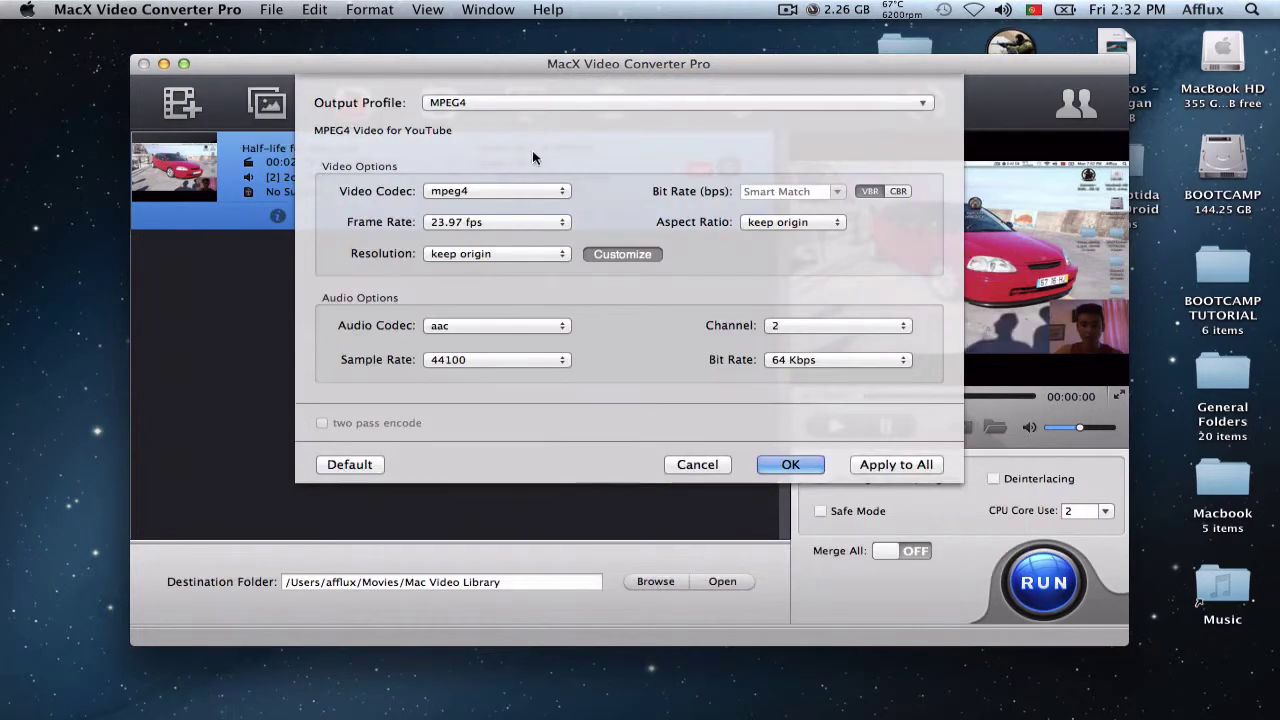
pyautogui.click(540, 220)
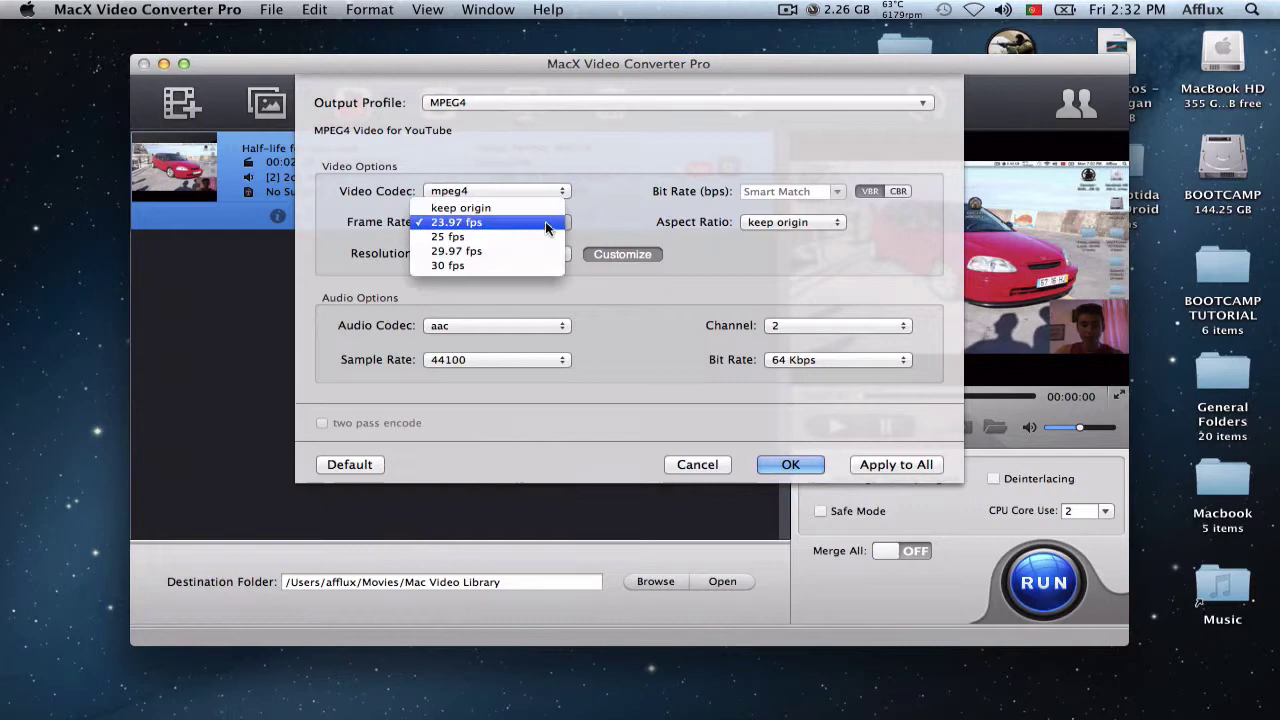
pyautogui.click(545, 221)
pyautogui.click(548, 220)
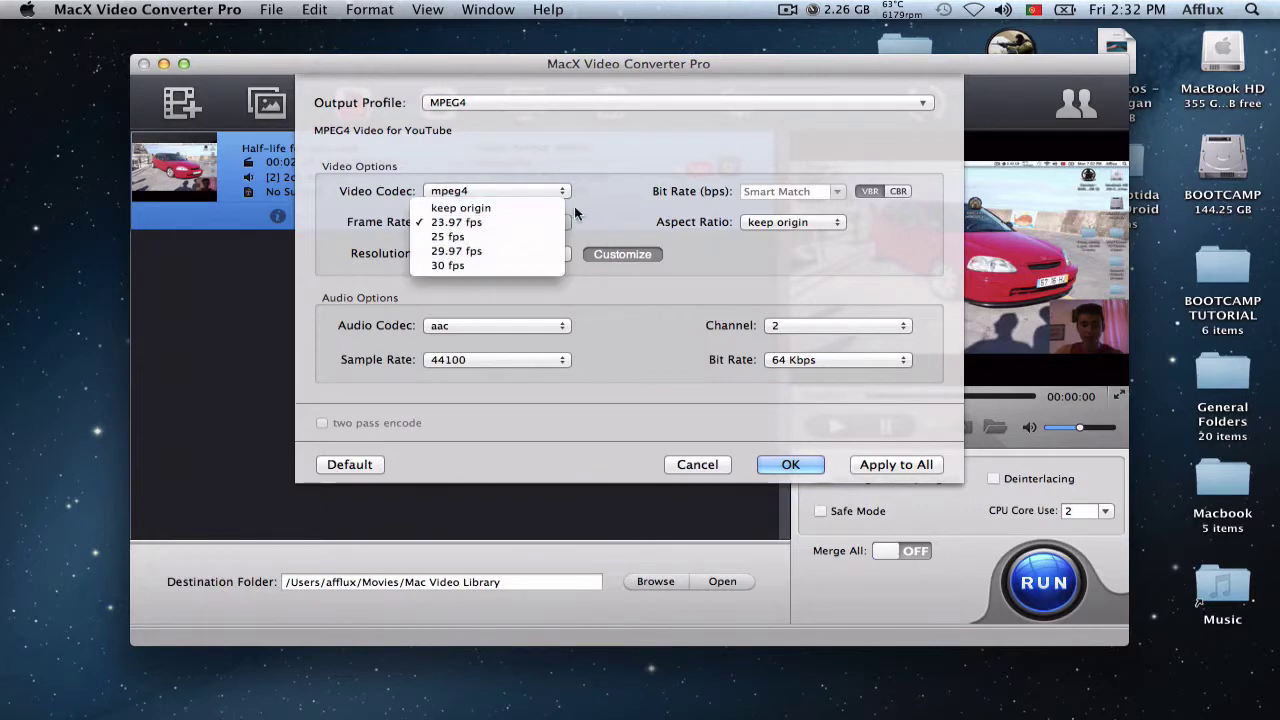
pyautogui.click(488, 265)
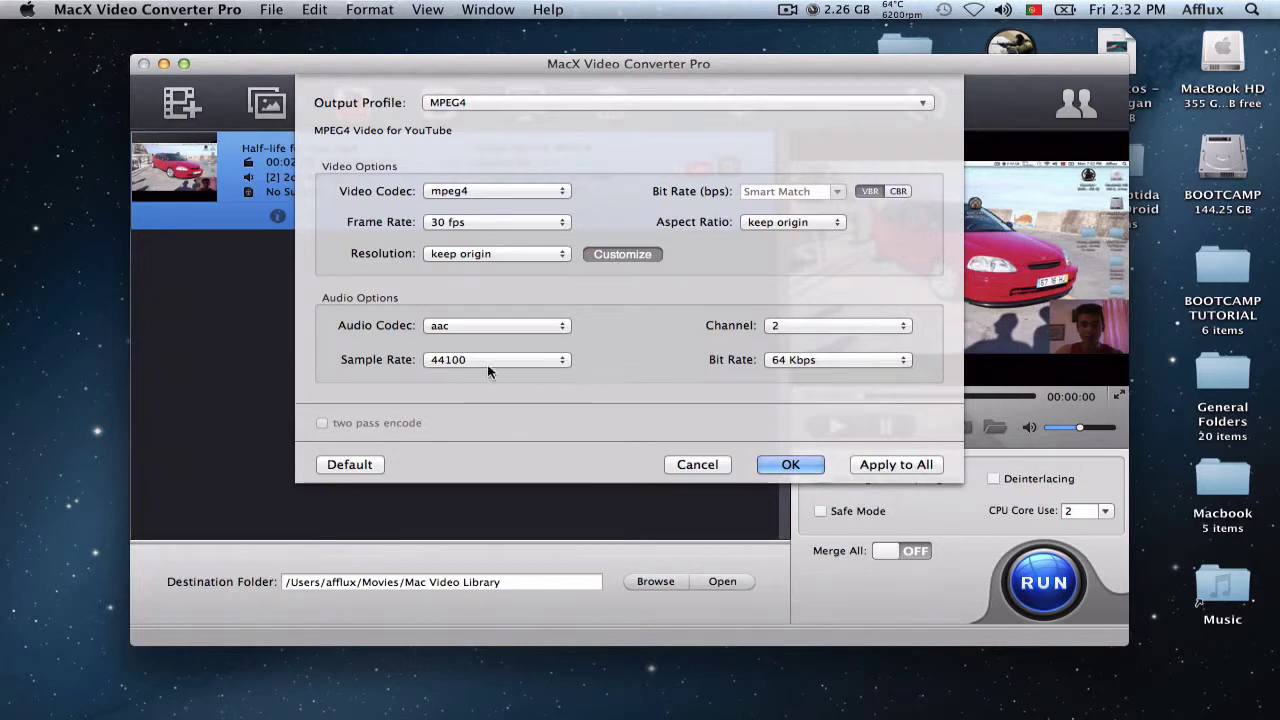
pyautogui.click(790, 465)
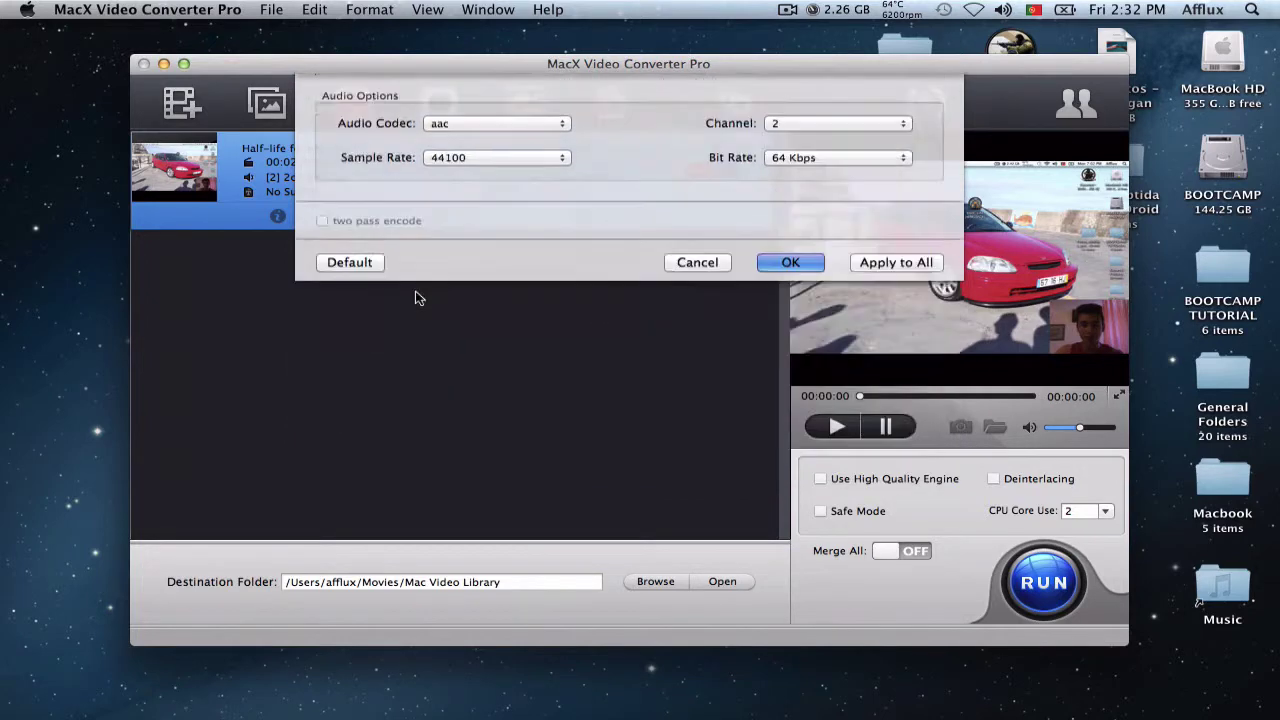
# Raise Audio Volume to 112 after viewing the Subtitle, Trim, Crop & Expand and Watermark tabs
pyautogui.click(448, 215)
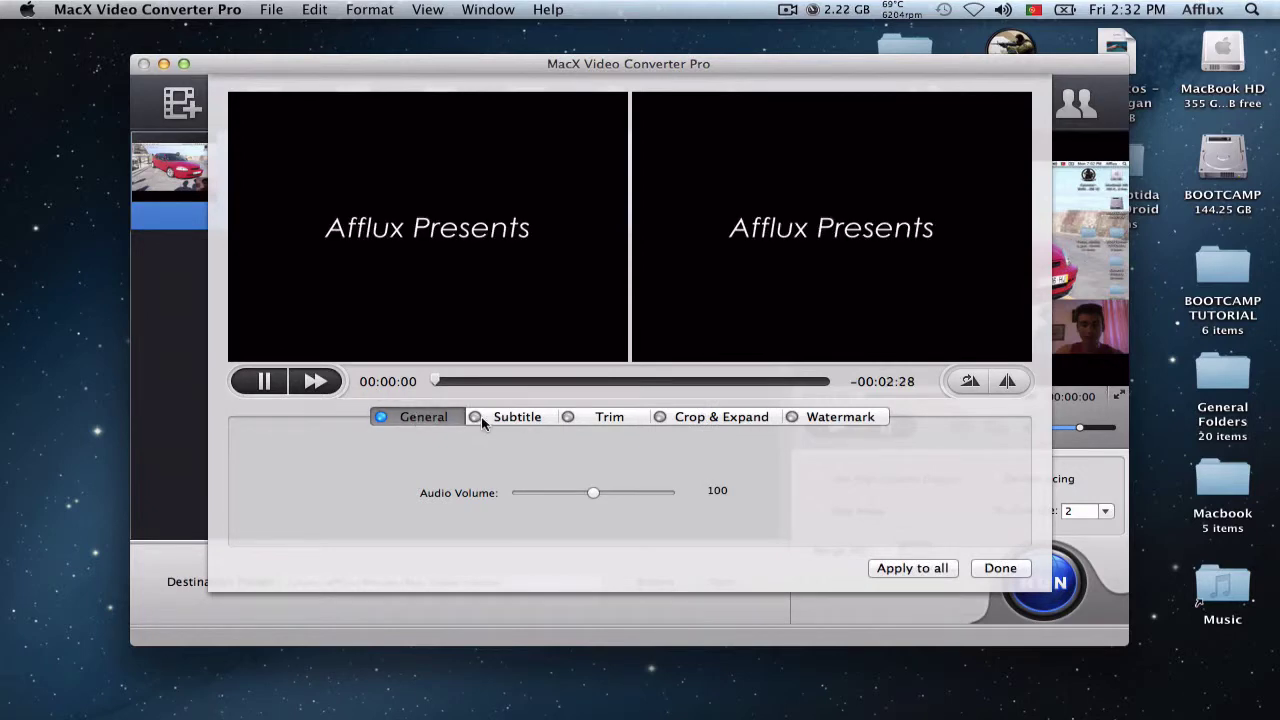
pyautogui.click(597, 493)
pyautogui.click(529, 419)
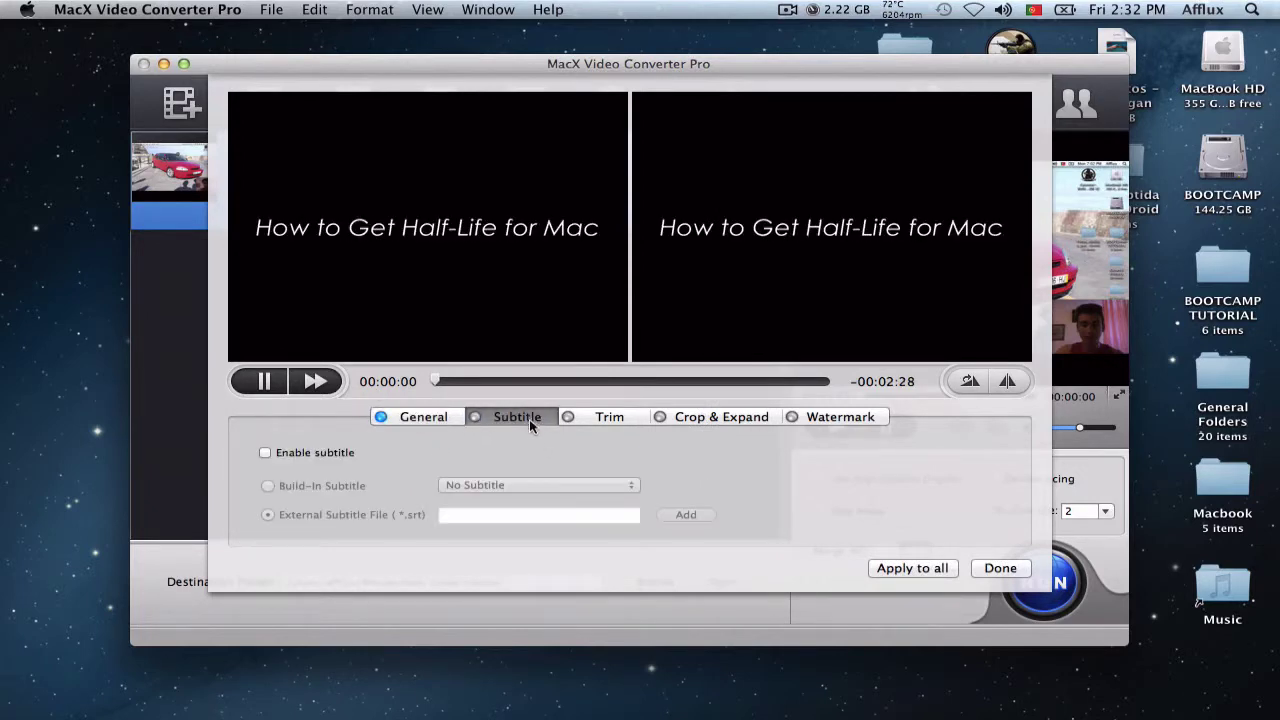
pyautogui.click(605, 420)
pyautogui.click(733, 419)
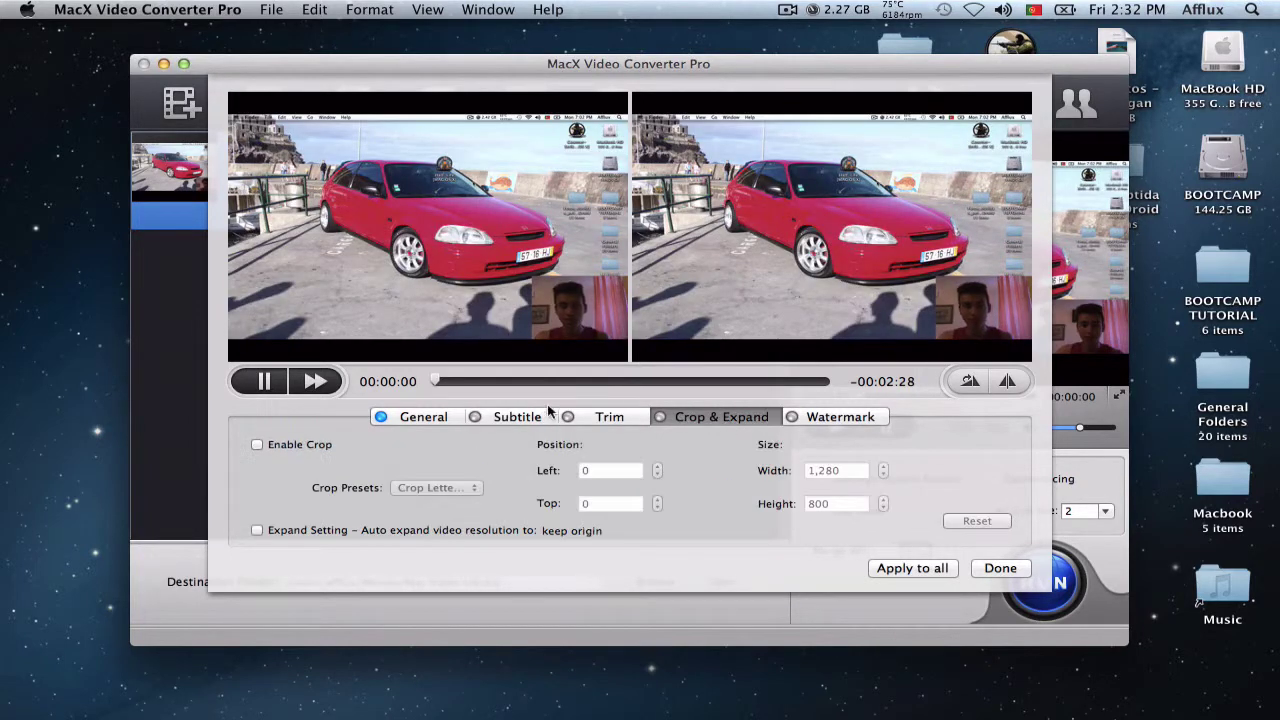
pyautogui.click(284, 383)
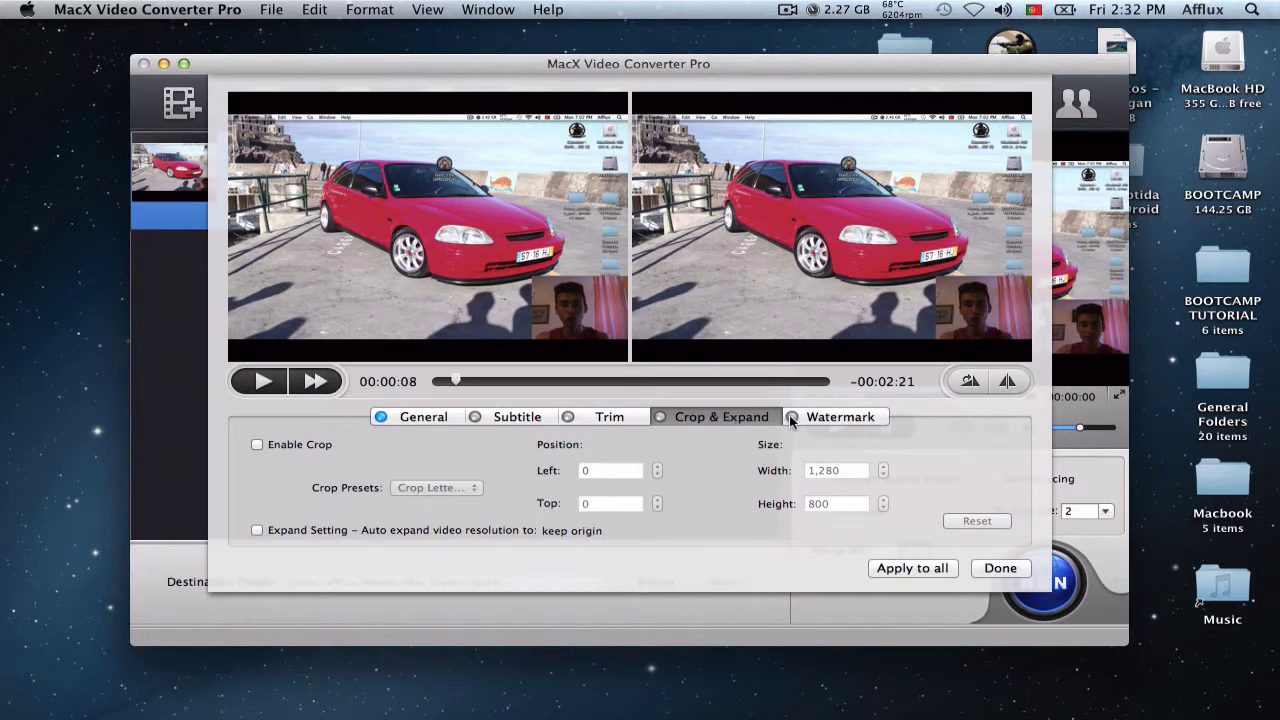
pyautogui.click(840, 418)
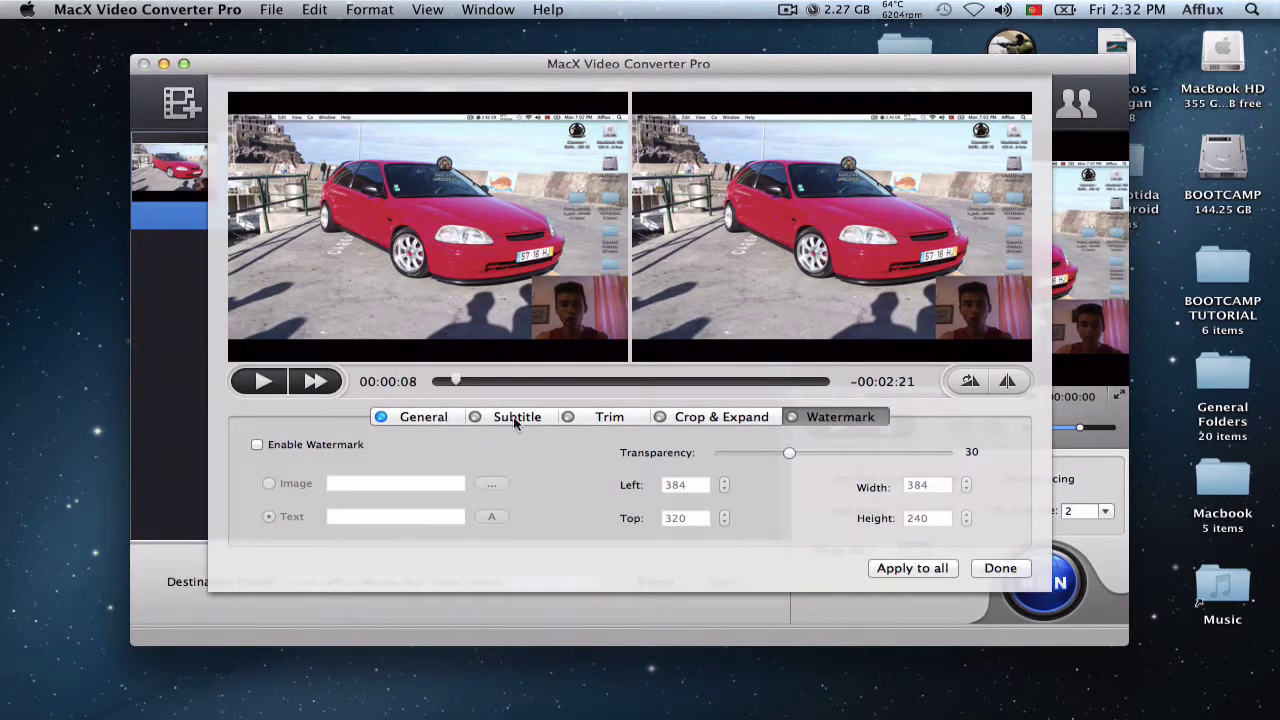
pyautogui.click(450, 415)
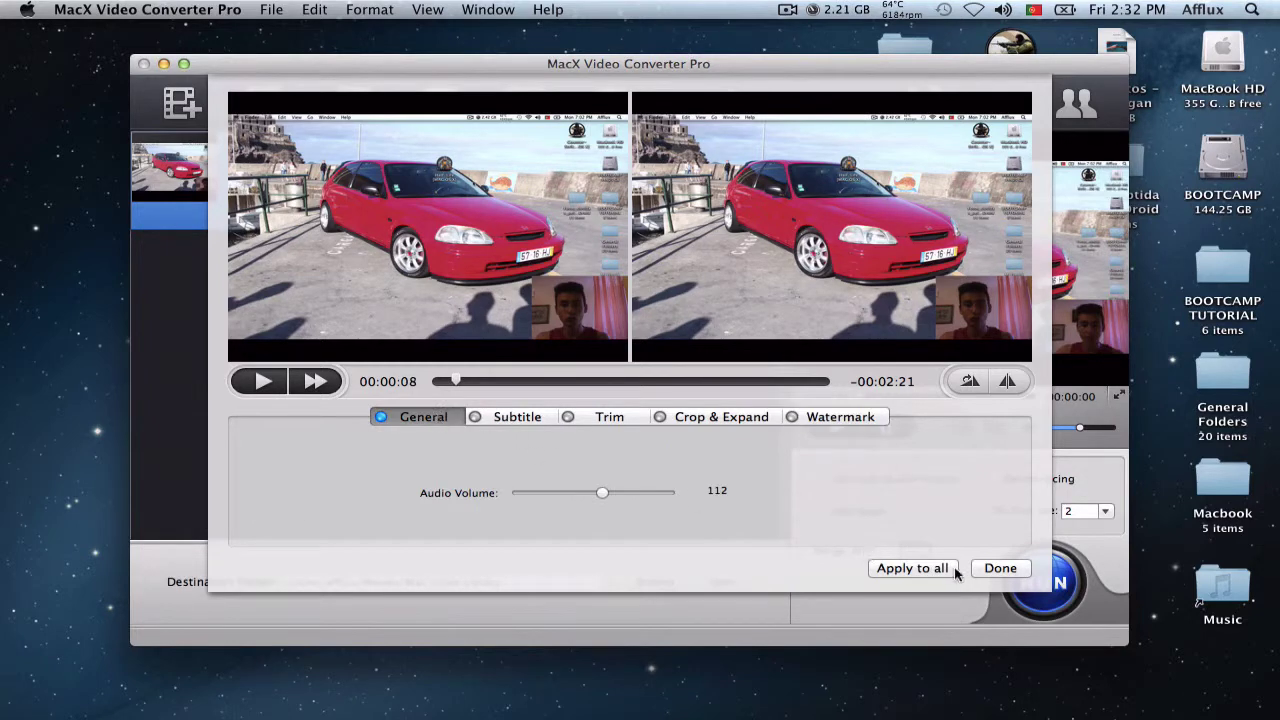
pyautogui.click(988, 570)
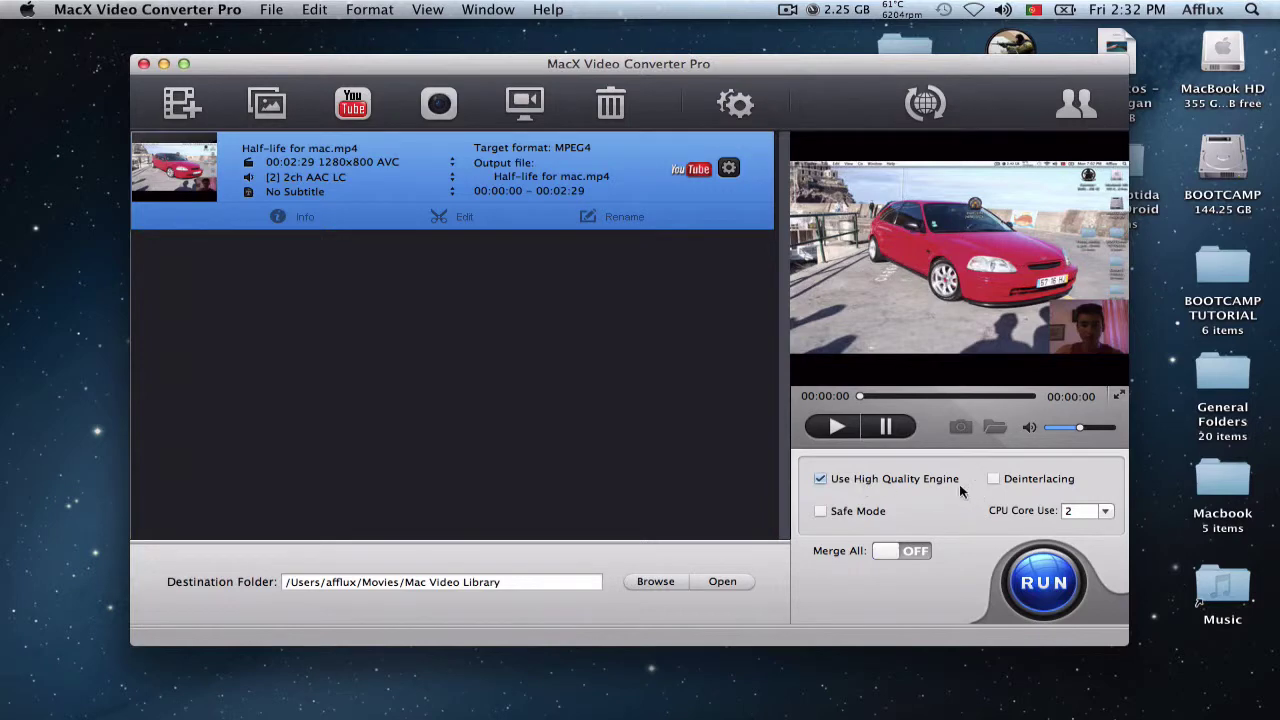
# Enable Use High Quality Engine with CPU Core Use kept at 2 and Merge All left off
pyautogui.click(846, 512)
pyautogui.click(1102, 512)
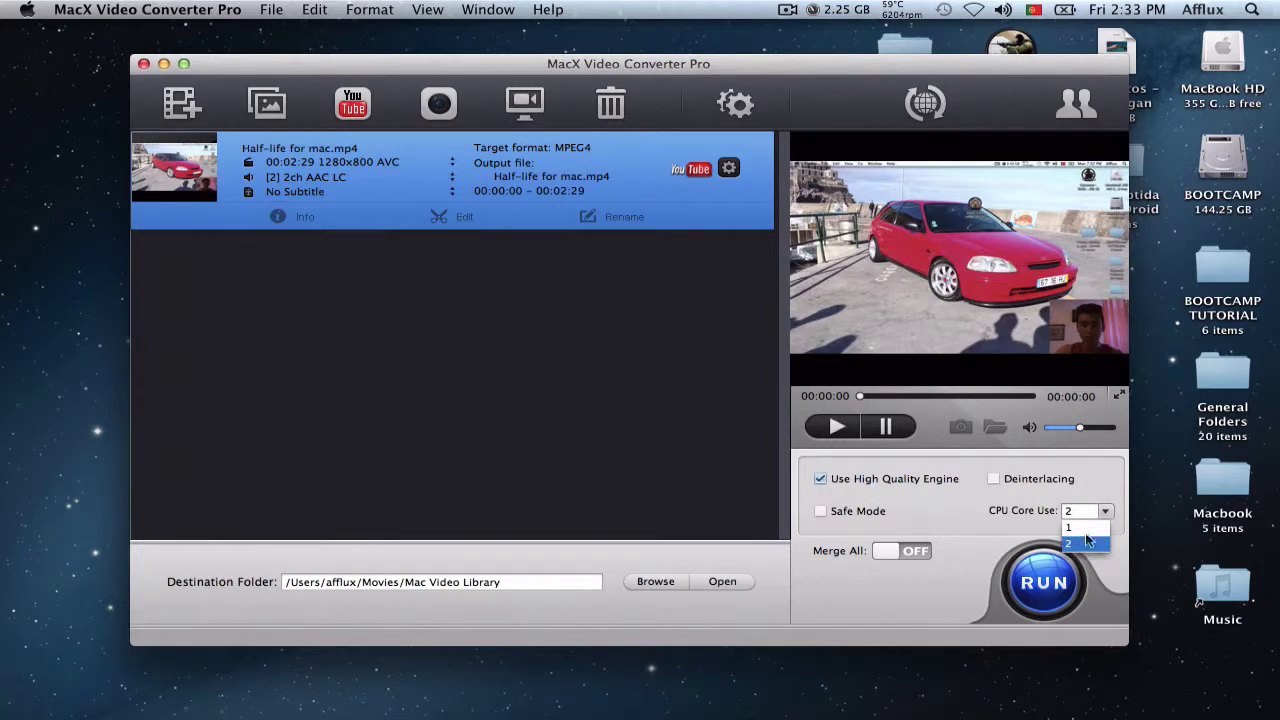
pyautogui.click(1034, 525)
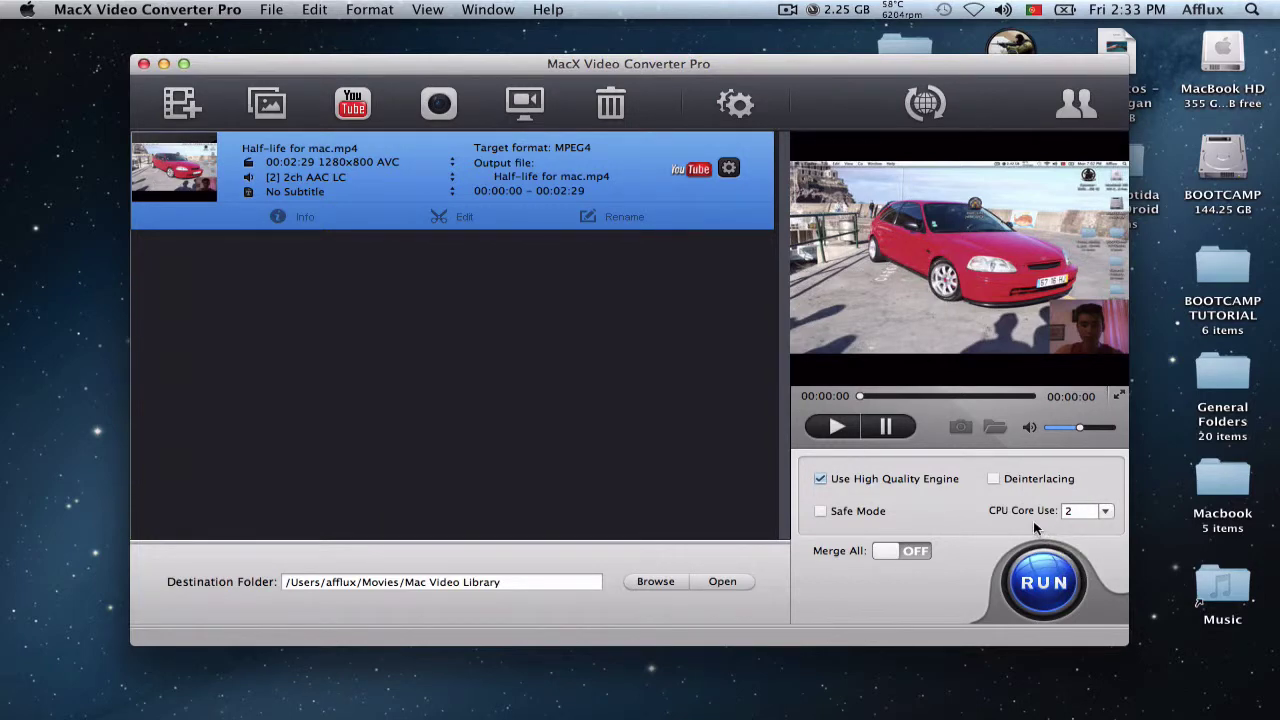
pyautogui.click(892, 555)
pyautogui.click(892, 555)
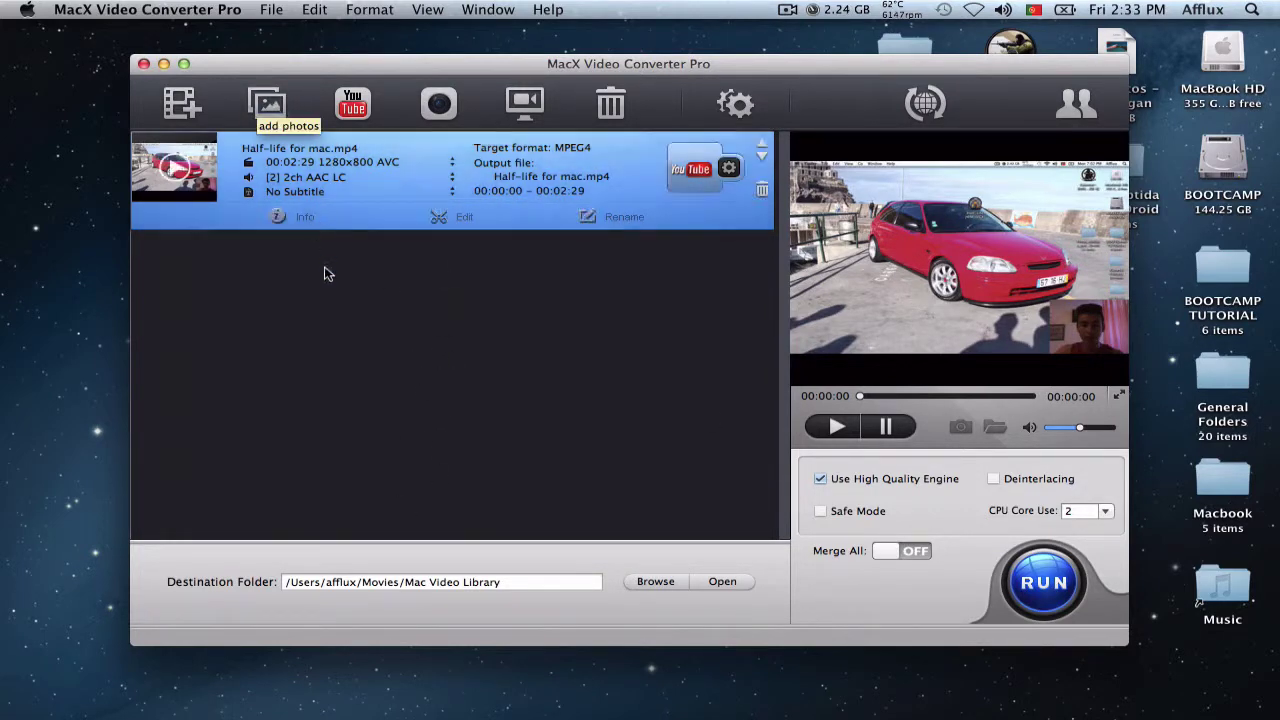
pyautogui.click(353, 105)
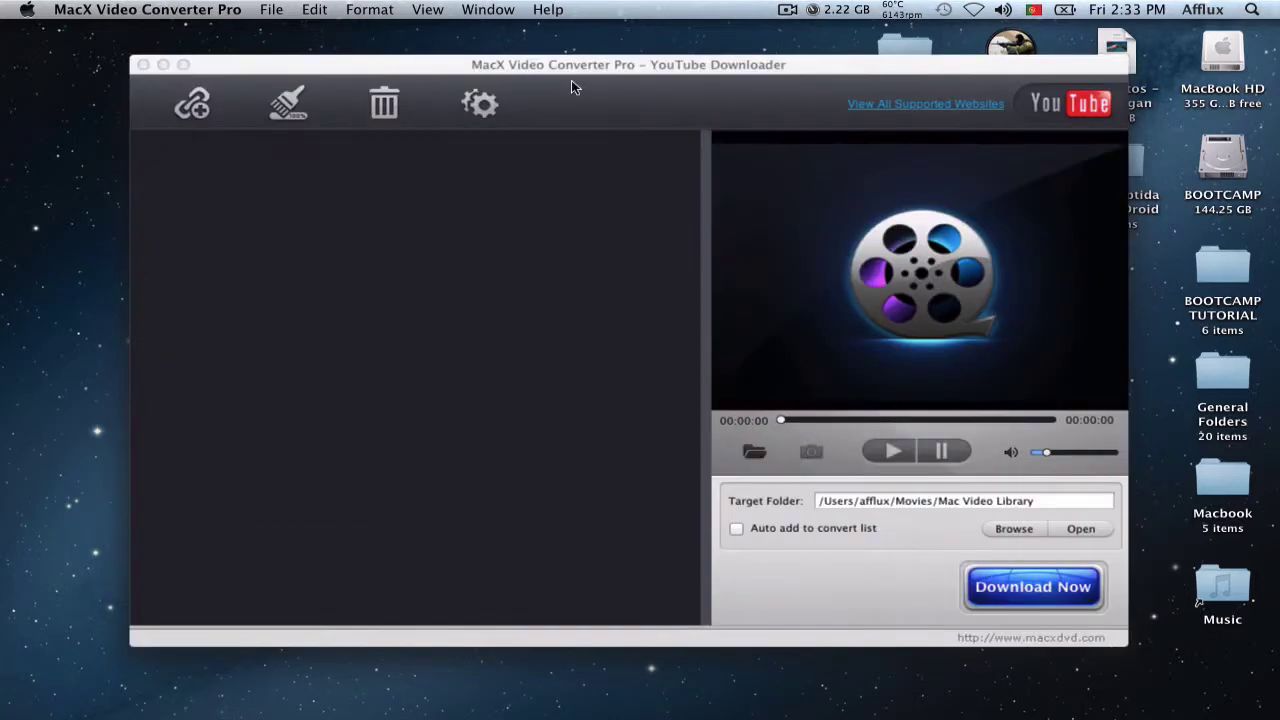
pyautogui.moveTo(567, 69); pyautogui.dragTo(575, 53)
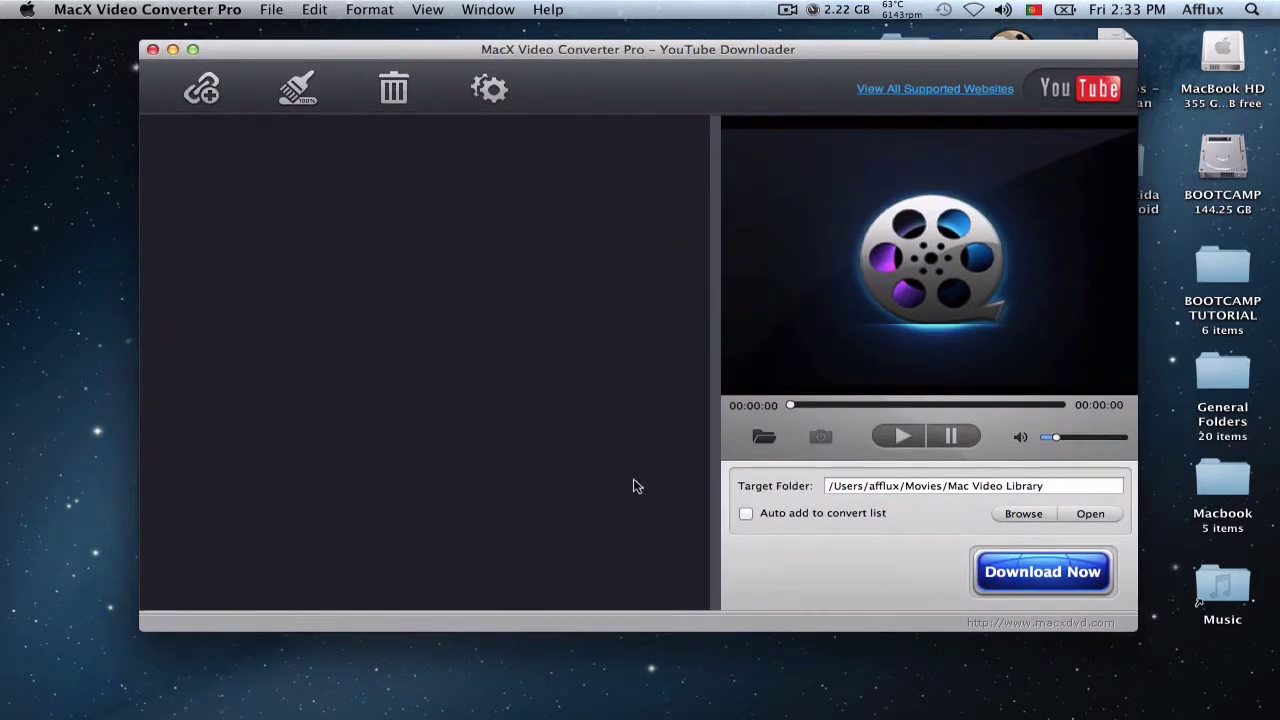
pyautogui.click(201, 89)
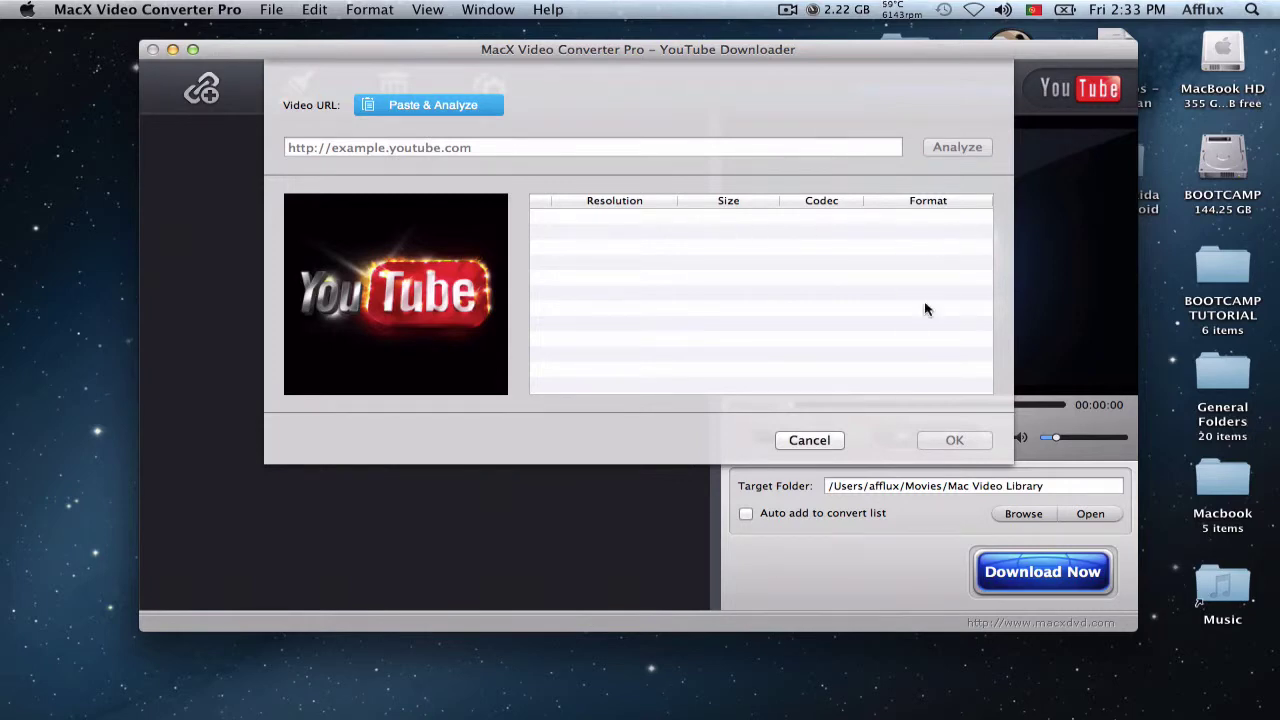
pyautogui.click(810, 441)
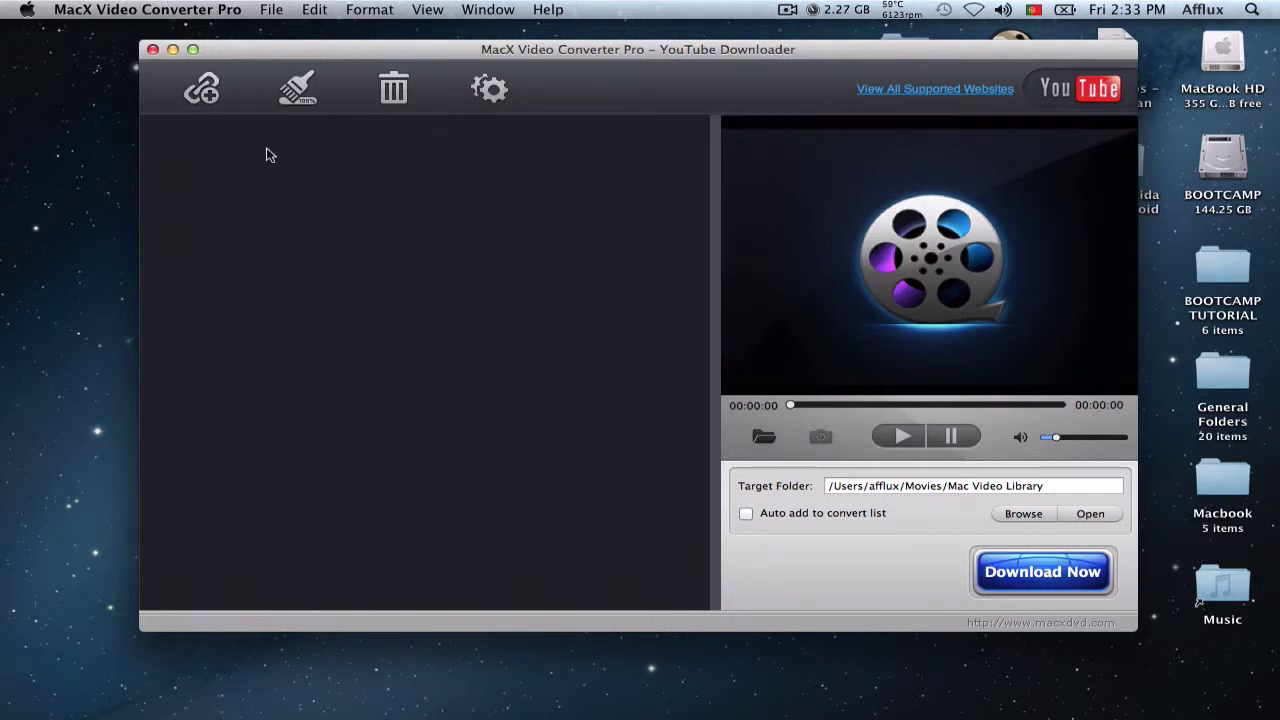
pyautogui.click(489, 89)
pyautogui.click(849, 247)
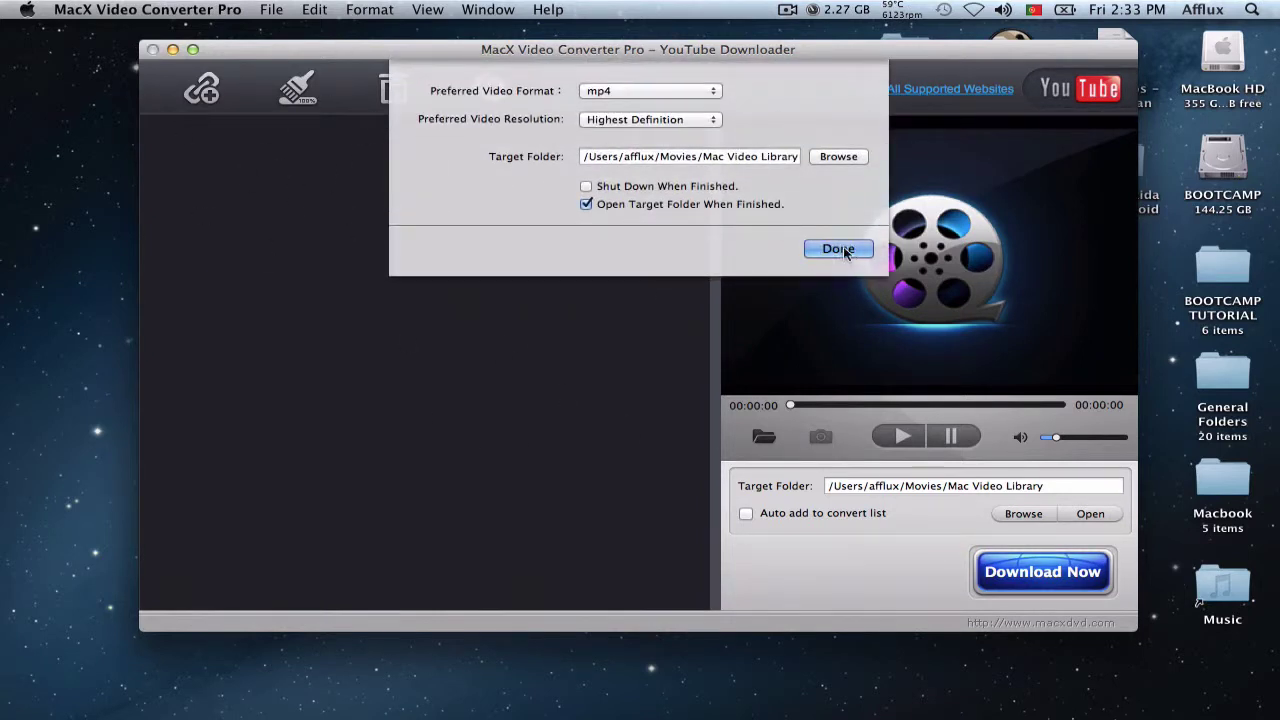
pyautogui.click(153, 50)
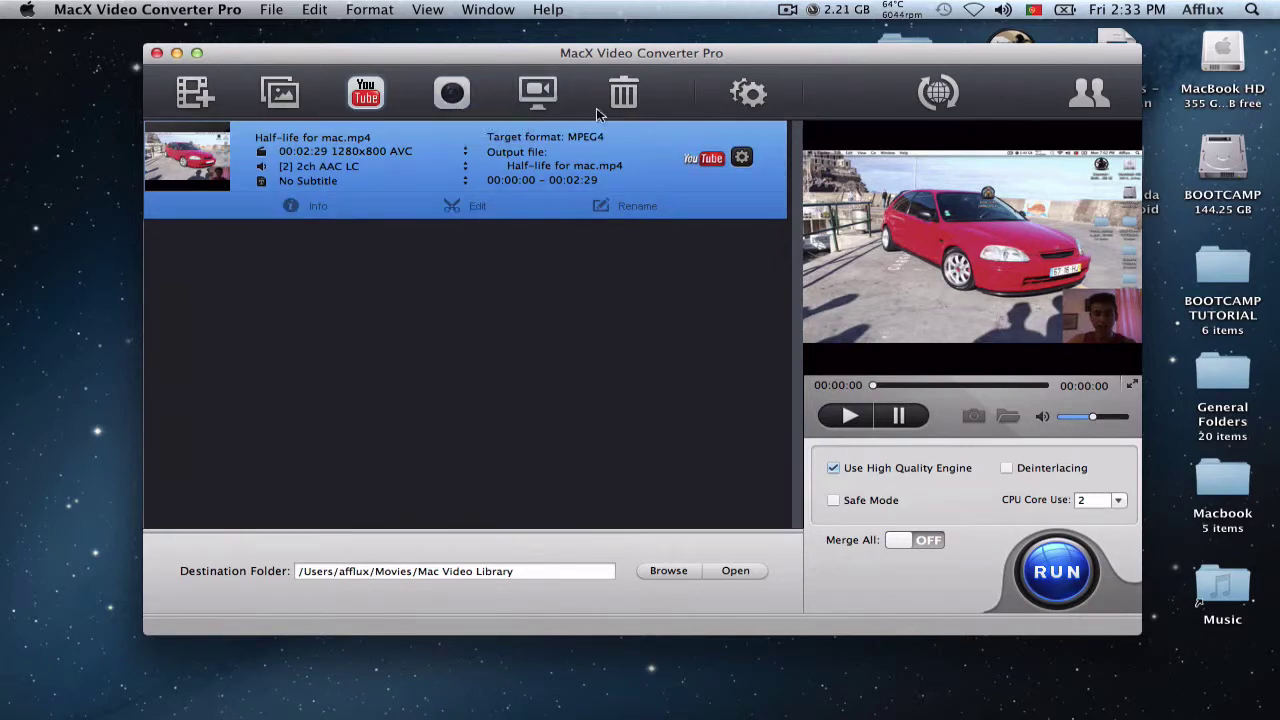
pyautogui.click(748, 93)
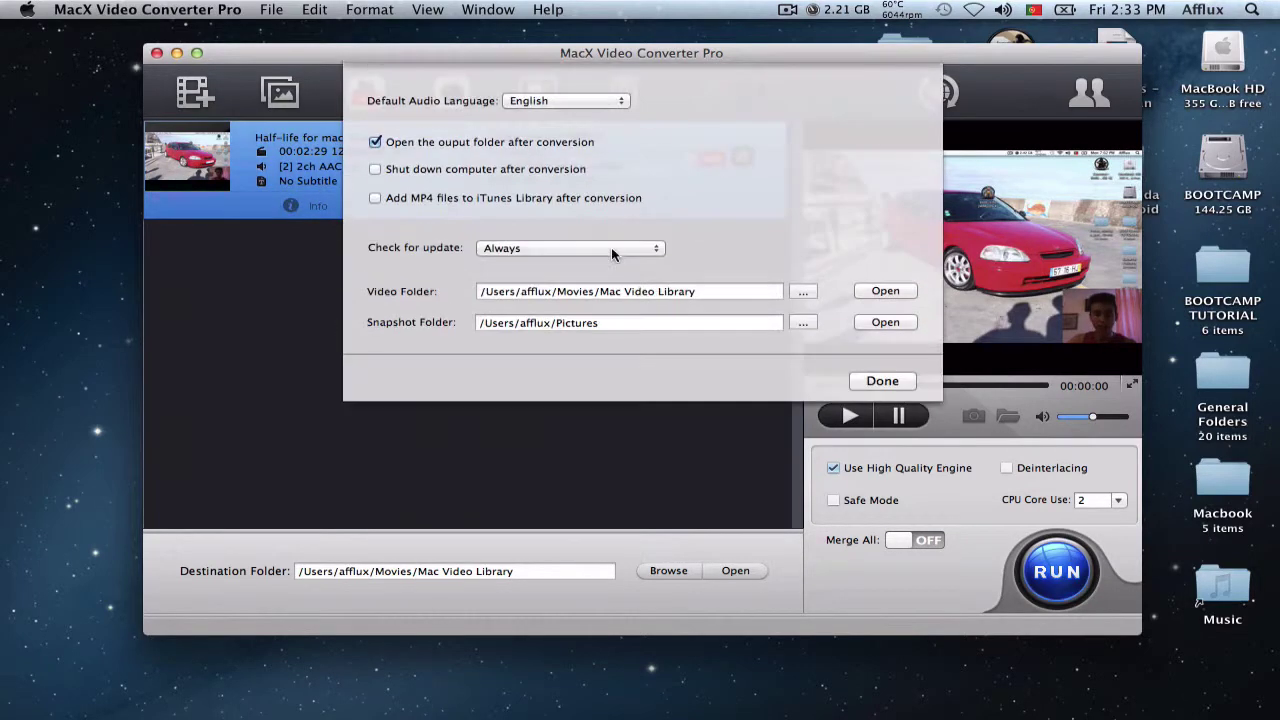
pyautogui.click(881, 380)
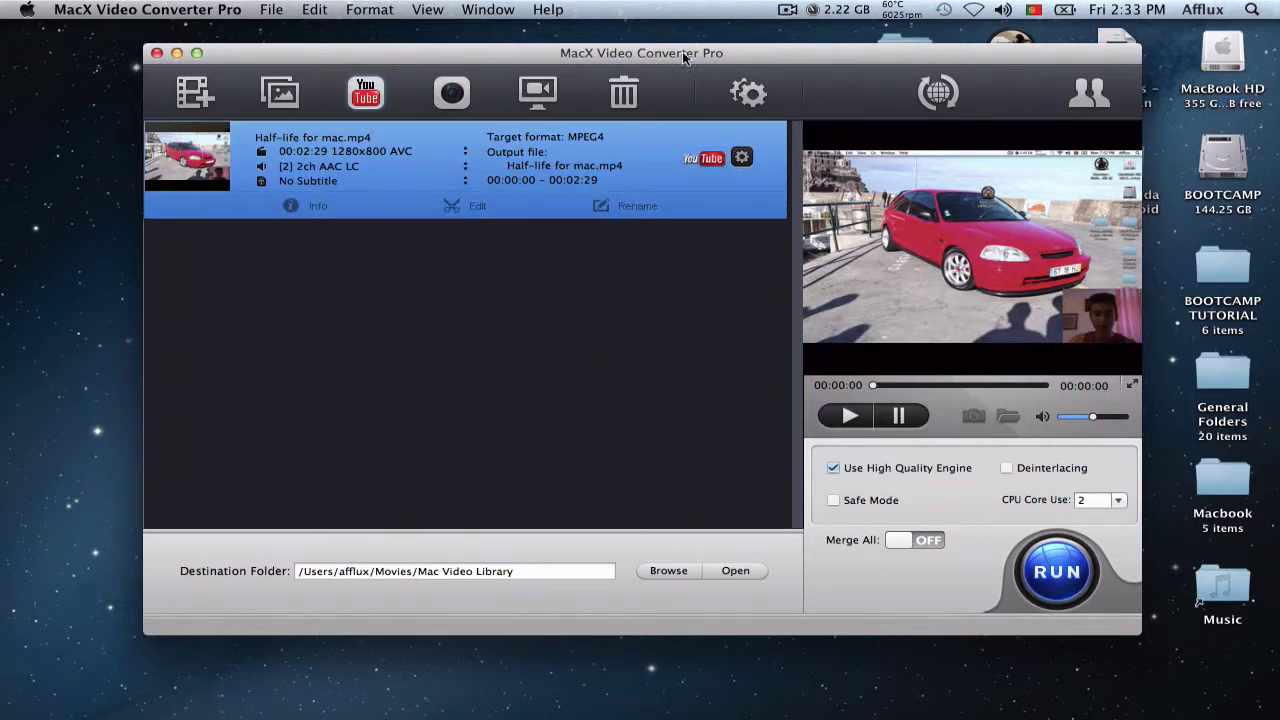
# Raise the Mac Video Library window, select Half-life for mac.mp4 and minimize the converter
pyautogui.moveTo(687, 55); pyautogui.dragTo(690, 56)
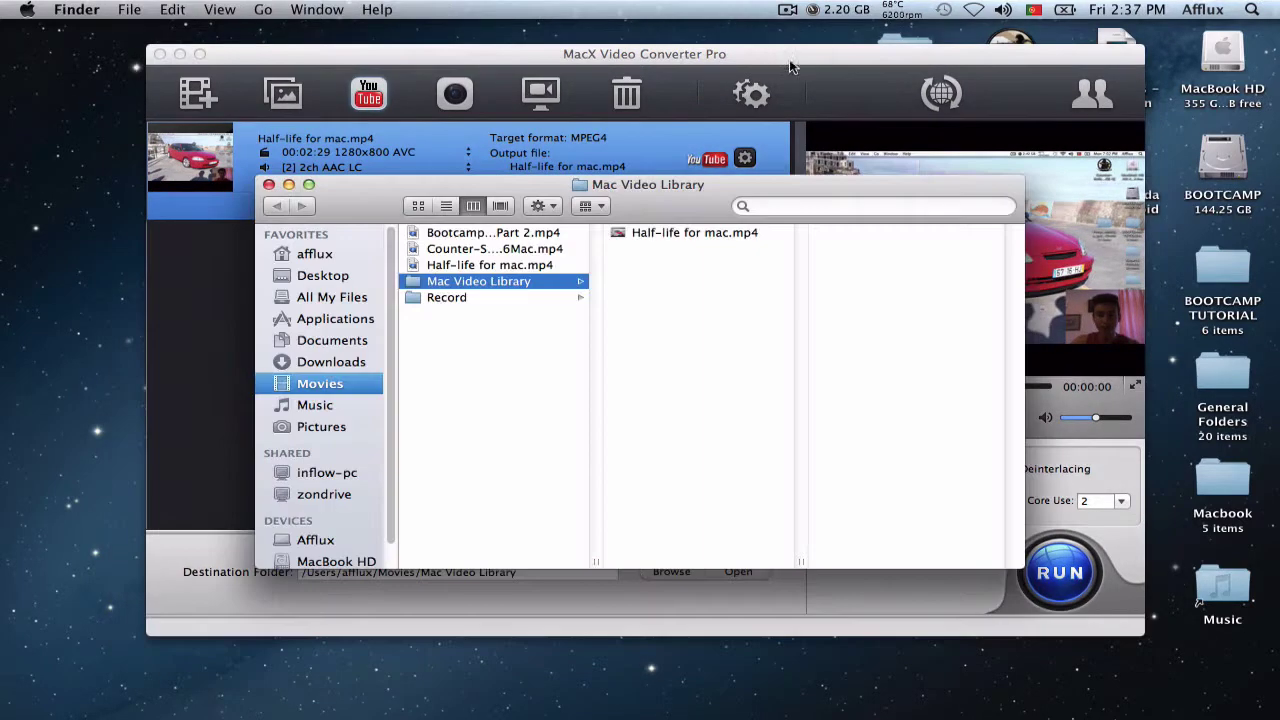
pyautogui.moveTo(646, 190); pyautogui.dragTo(663, 153)
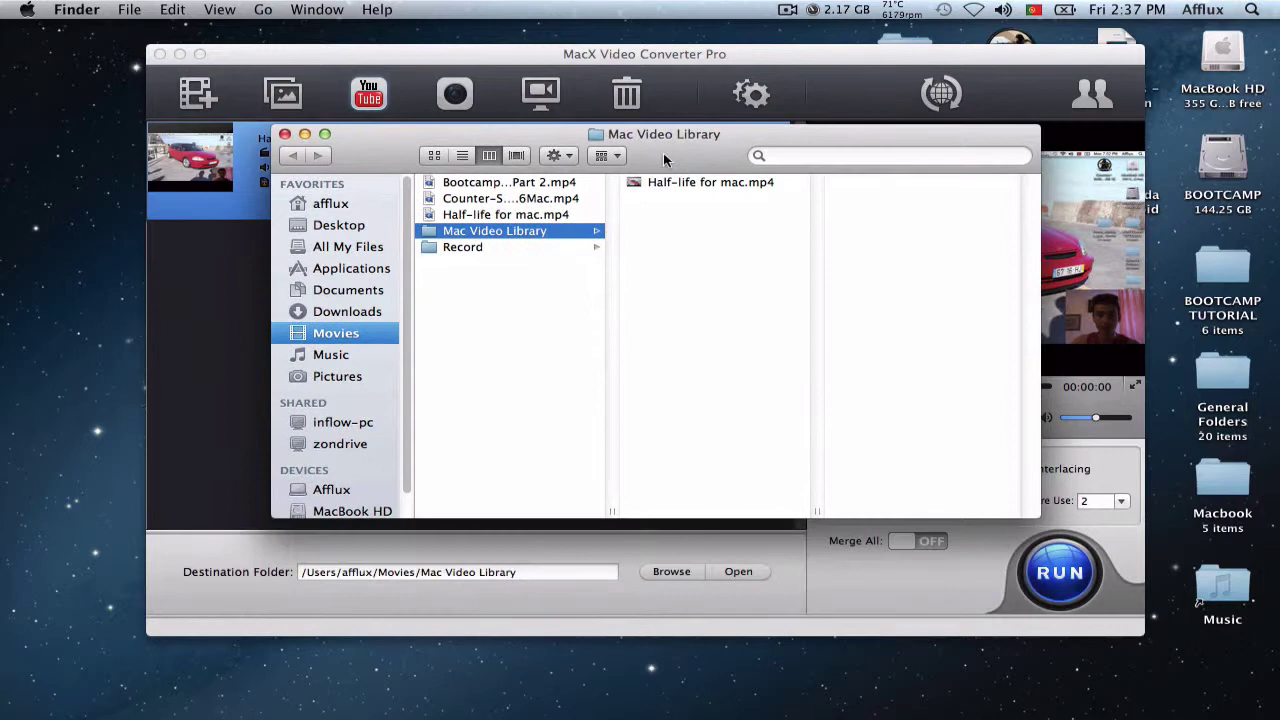
pyautogui.click(690, 181)
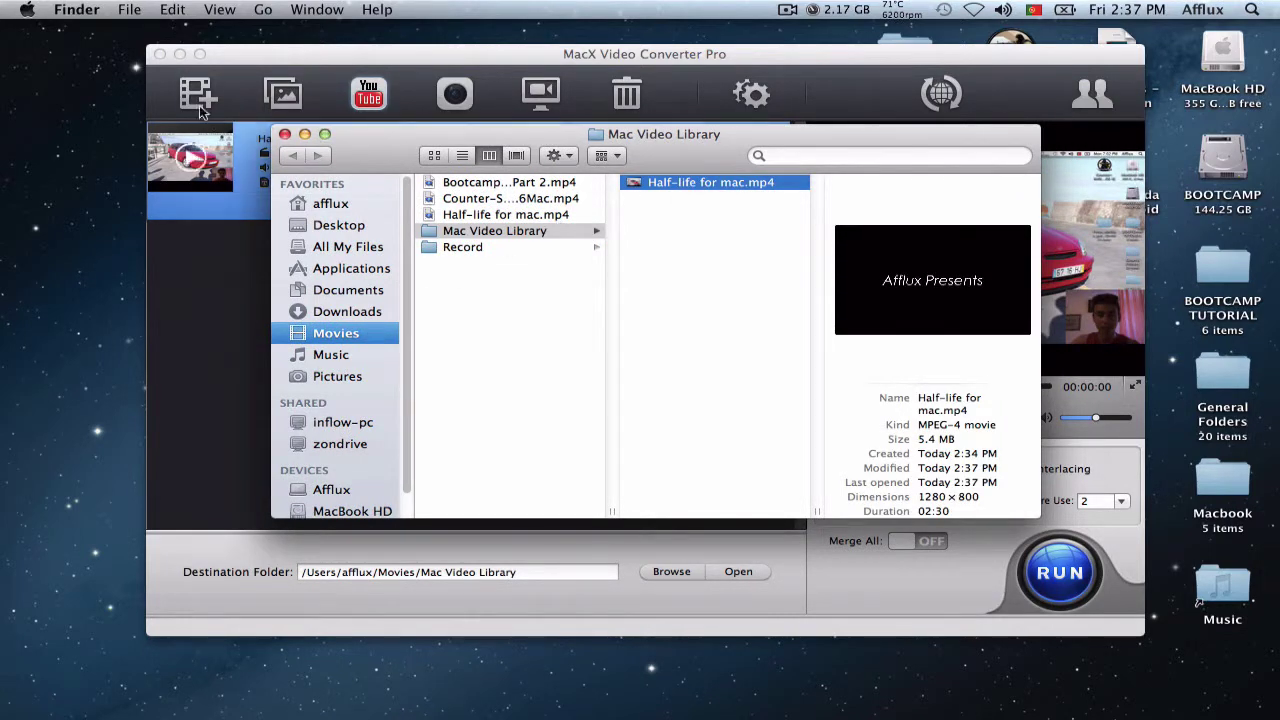
pyautogui.click(180, 54)
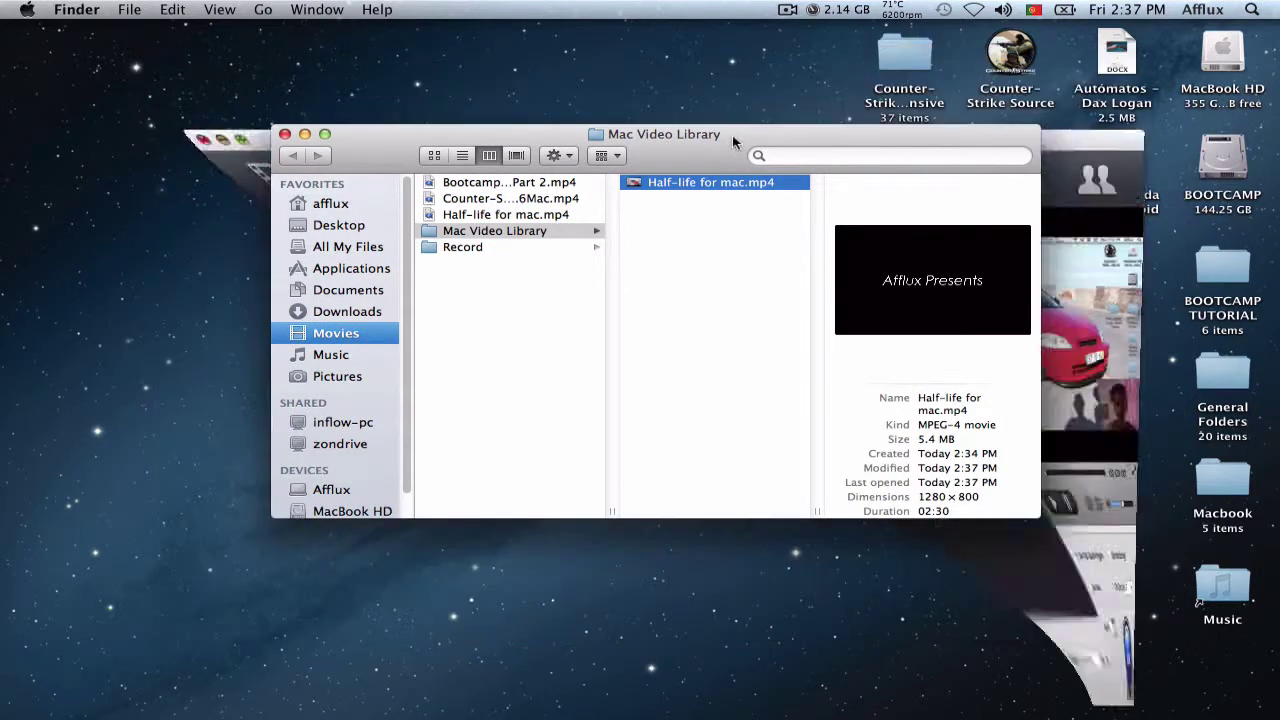
# Confirm in the Finder preview that Half-life for mac.mp4's kind is MPEG-4 movie
pyautogui.rightClick(716, 188)
pyautogui.press('Escape')
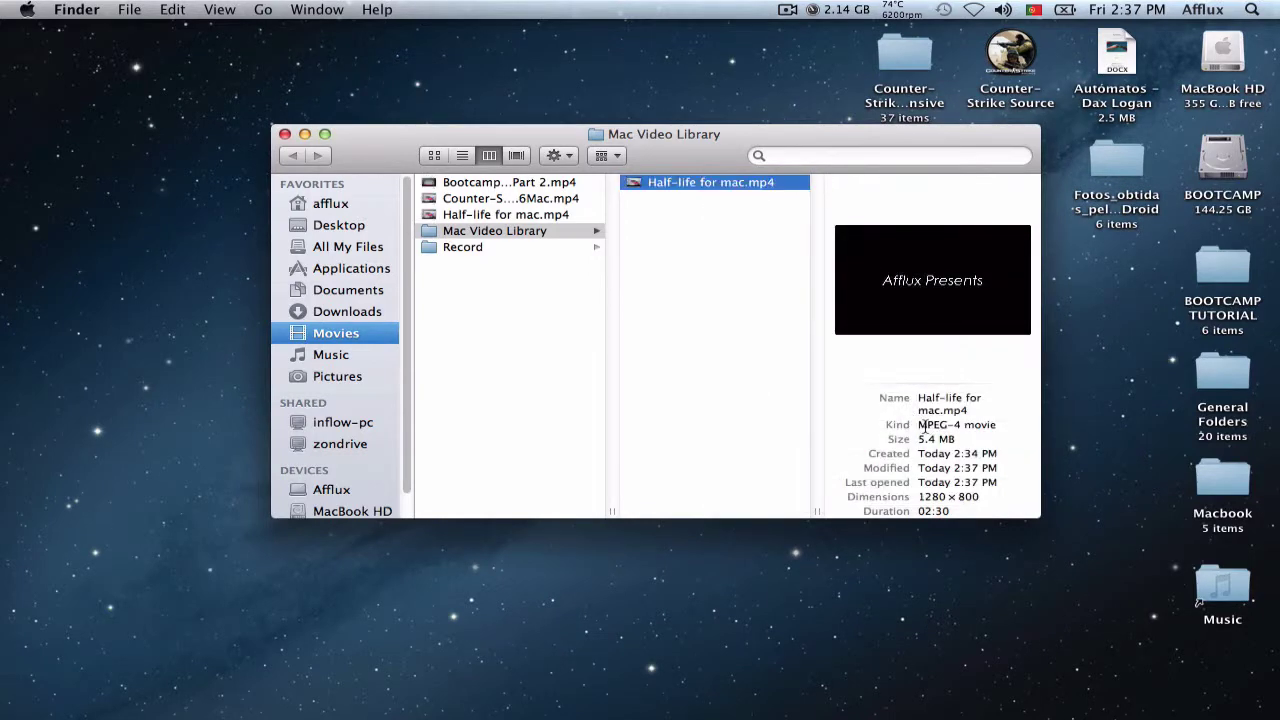
pyautogui.tripleClick(925, 426)
pyautogui.tripleClick(925, 425)
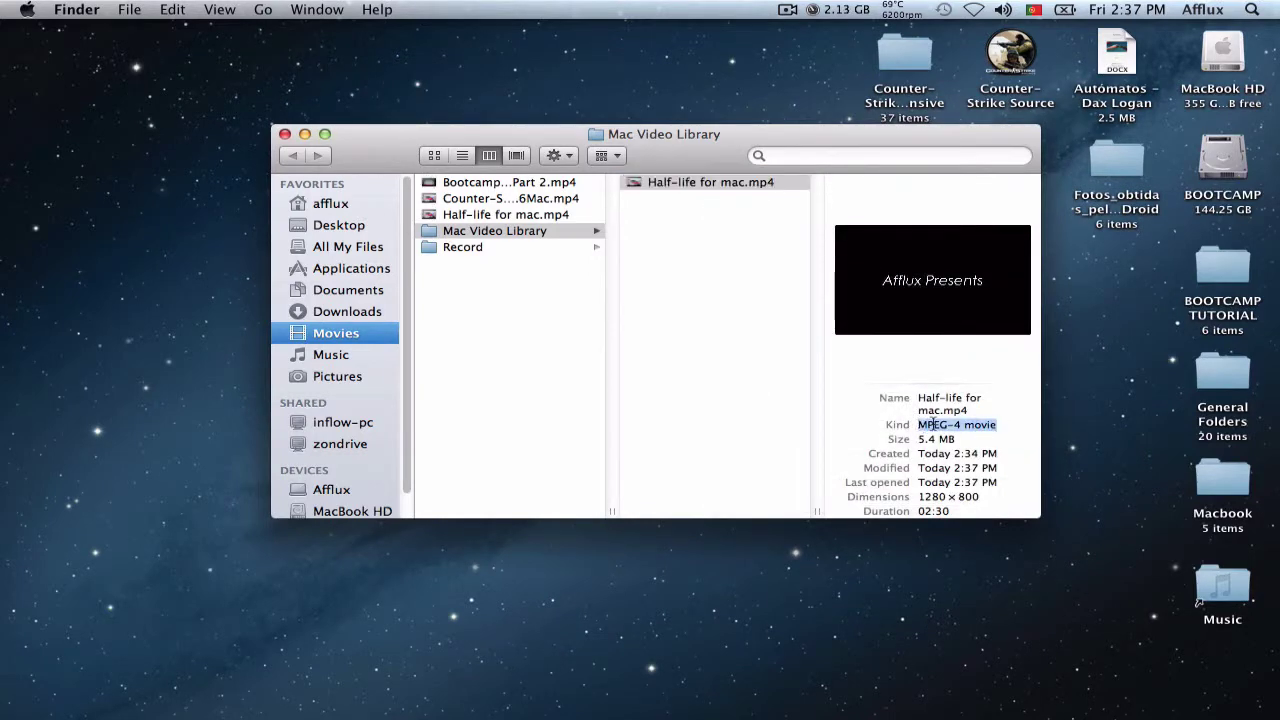
pyautogui.click(932, 425)
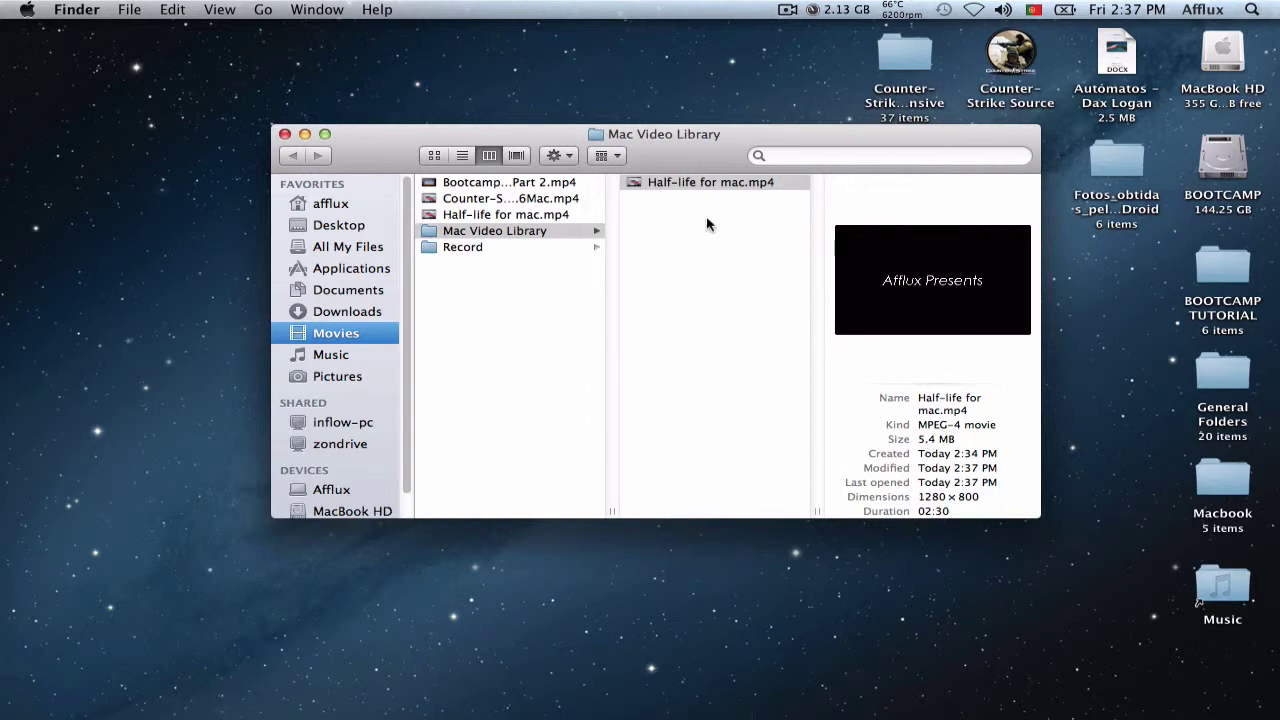
# Move Half-life for mac.mp4 from Mac Video Library onto the desktop
pyautogui.click(706, 182)
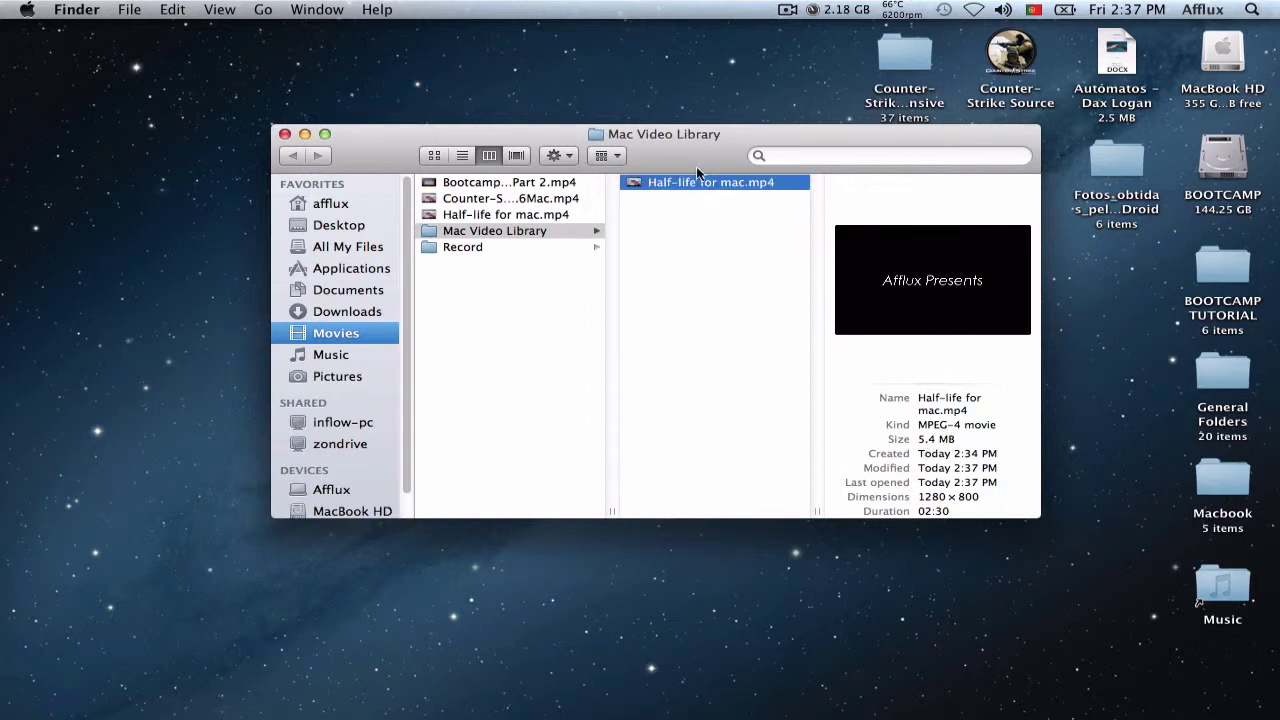
pyautogui.moveTo(696, 178); pyautogui.dragTo(1025, 339)
pyautogui.click(1010, 374)
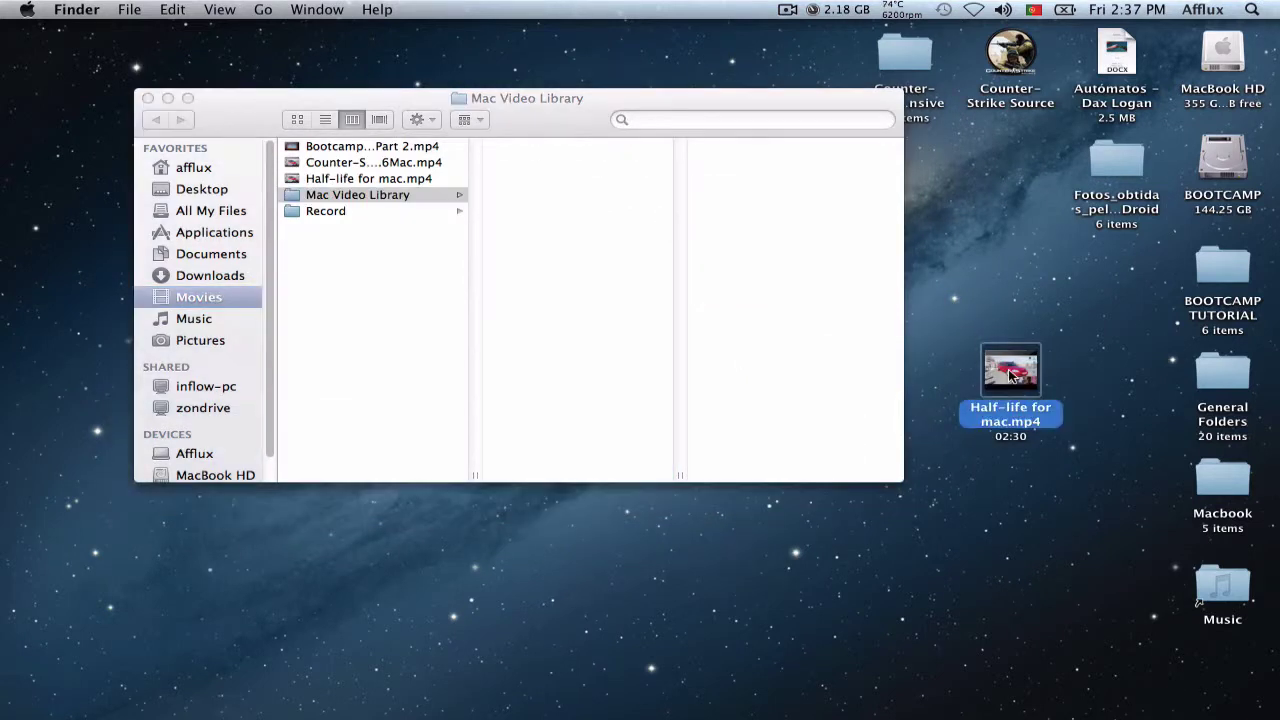
# Open the desktop Half-life for mac.mp4 in QuickTime Player, close Finder and play it full screen
pyautogui.doubleClick(1010, 374)
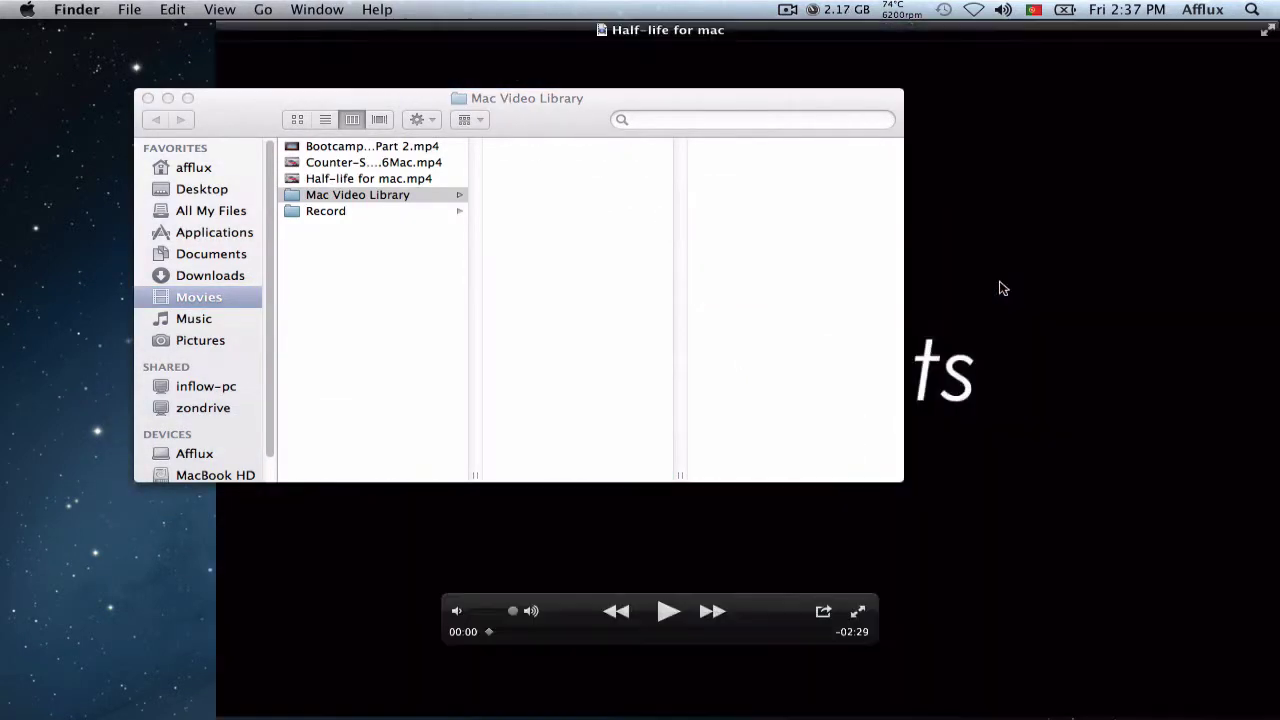
pyautogui.click(148, 98)
pyautogui.moveTo(200, 40); pyautogui.dragTo(172, 31)
pyautogui.click(829, 611)
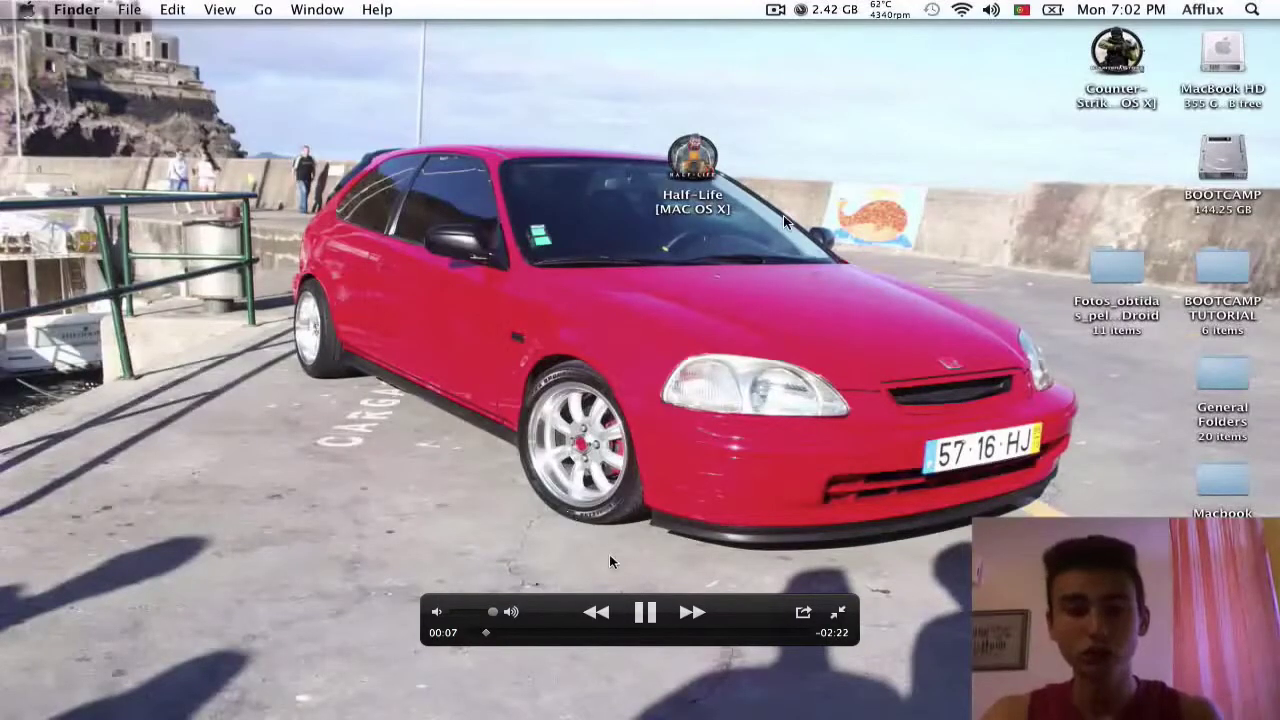
# Lower the volume, pause at 00:15, exit full screen, close the player and line up the desktop icon
pyautogui.moveTo(492, 611); pyautogui.dragTo(468, 612)
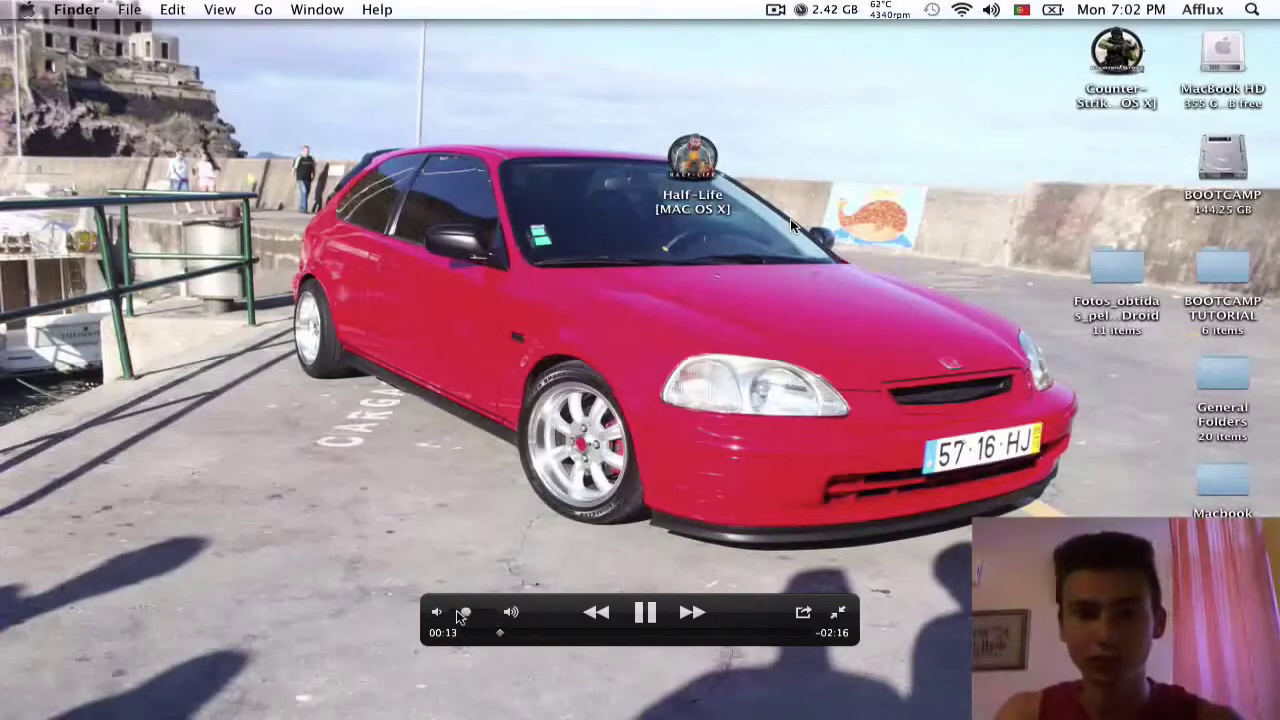
pyautogui.moveTo(458, 616); pyautogui.dragTo(446, 616)
pyautogui.click(645, 612)
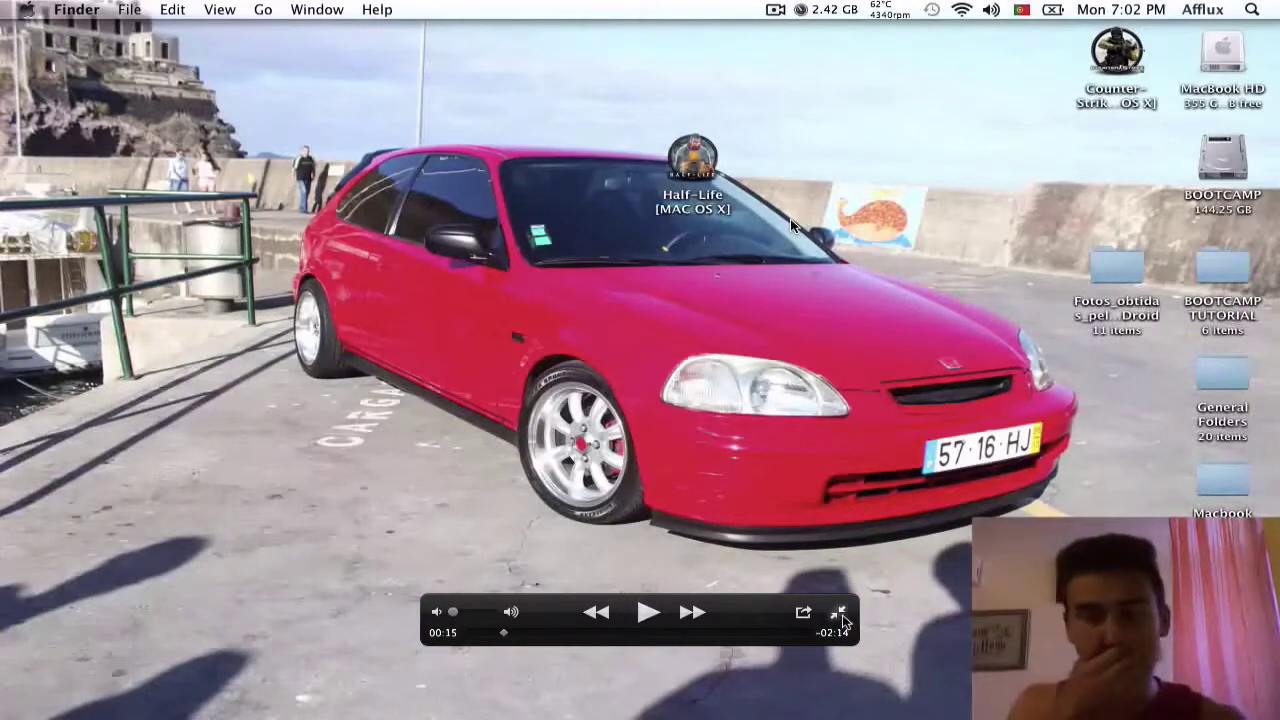
pyautogui.click(840, 613)
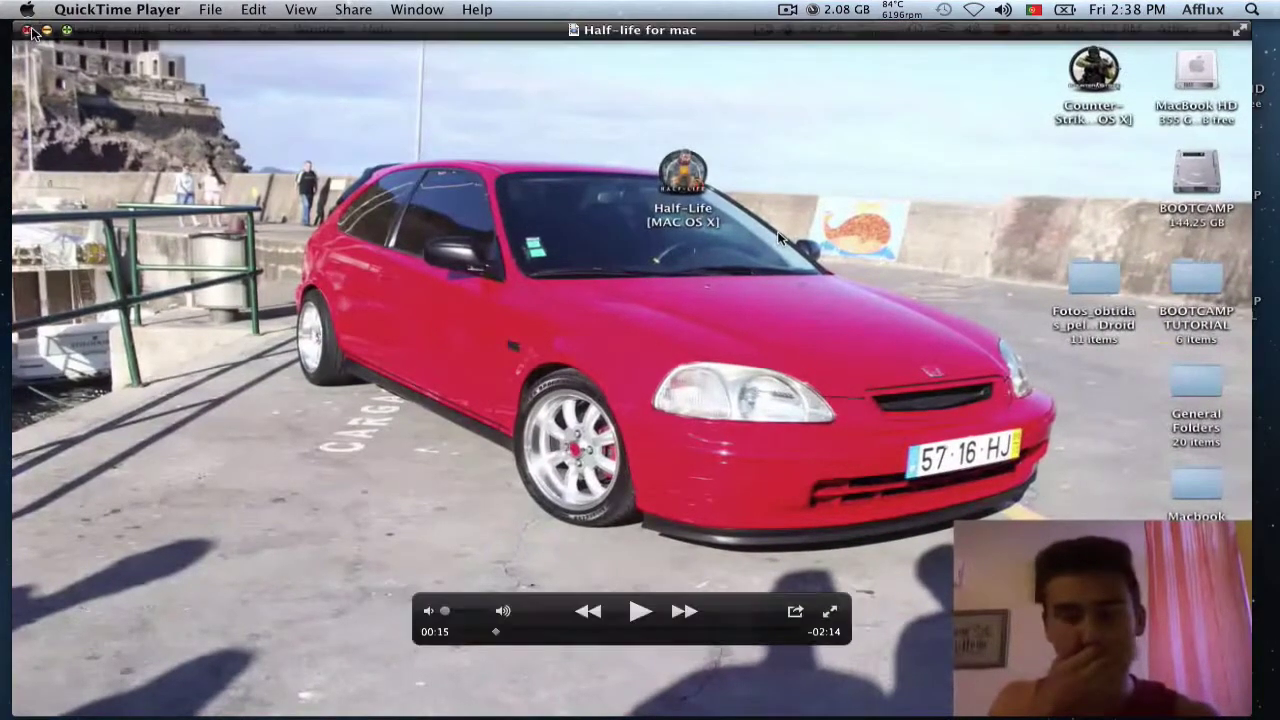
pyautogui.click(28, 33)
pyautogui.click(943, 360)
pyautogui.moveTo(1006, 368); pyautogui.dragTo(1101, 661)
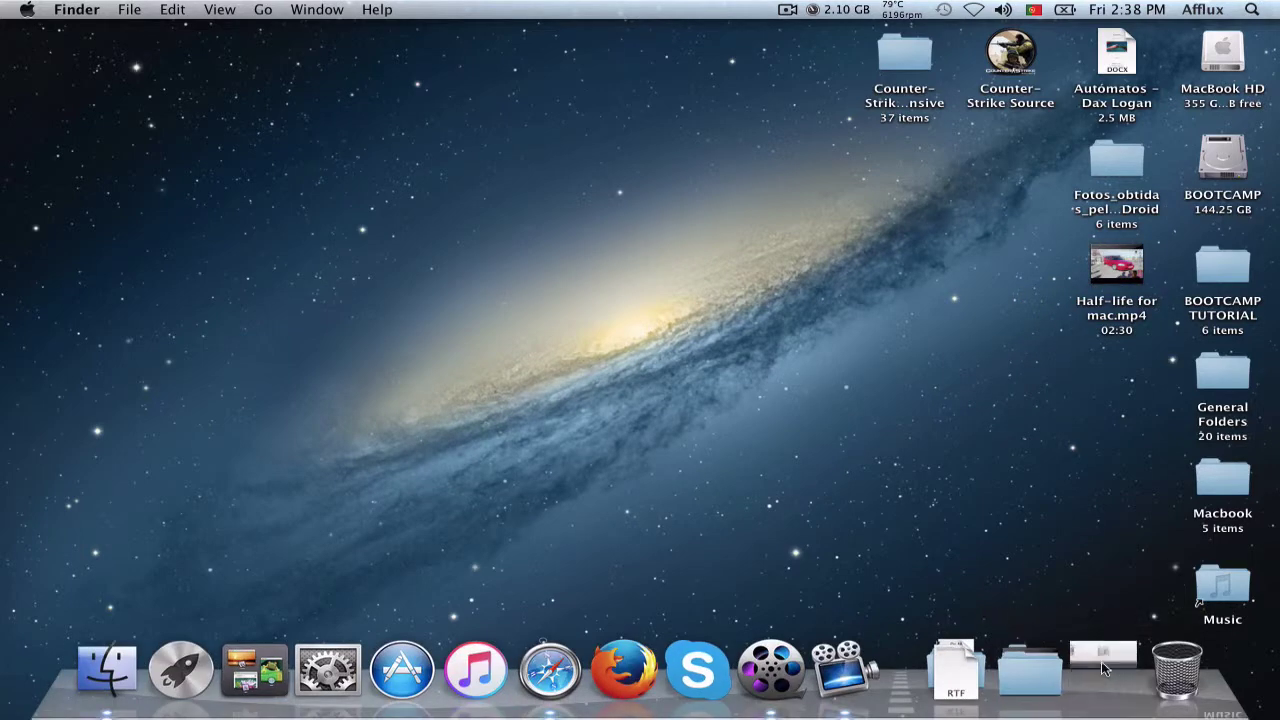
# Raise the MPEG4 Video for YouTube profile's quality slider from LQ to HQ
pyautogui.click(744, 158)
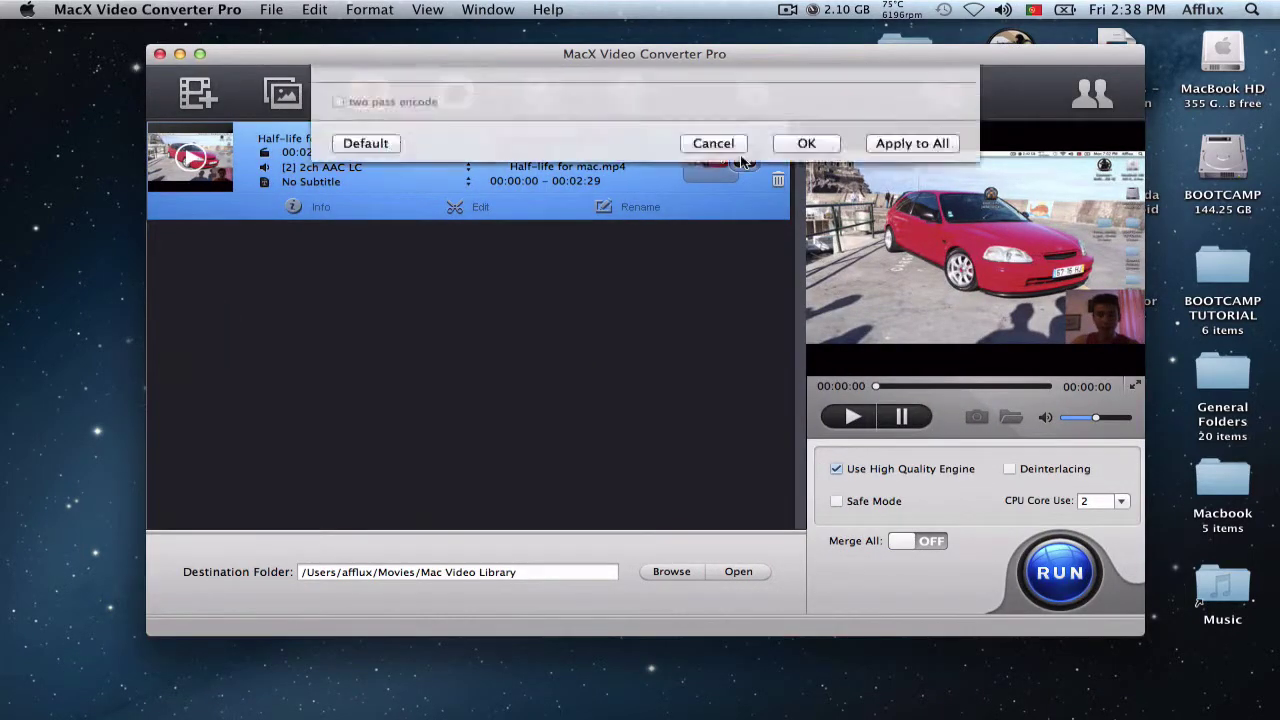
pyautogui.click(539, 92)
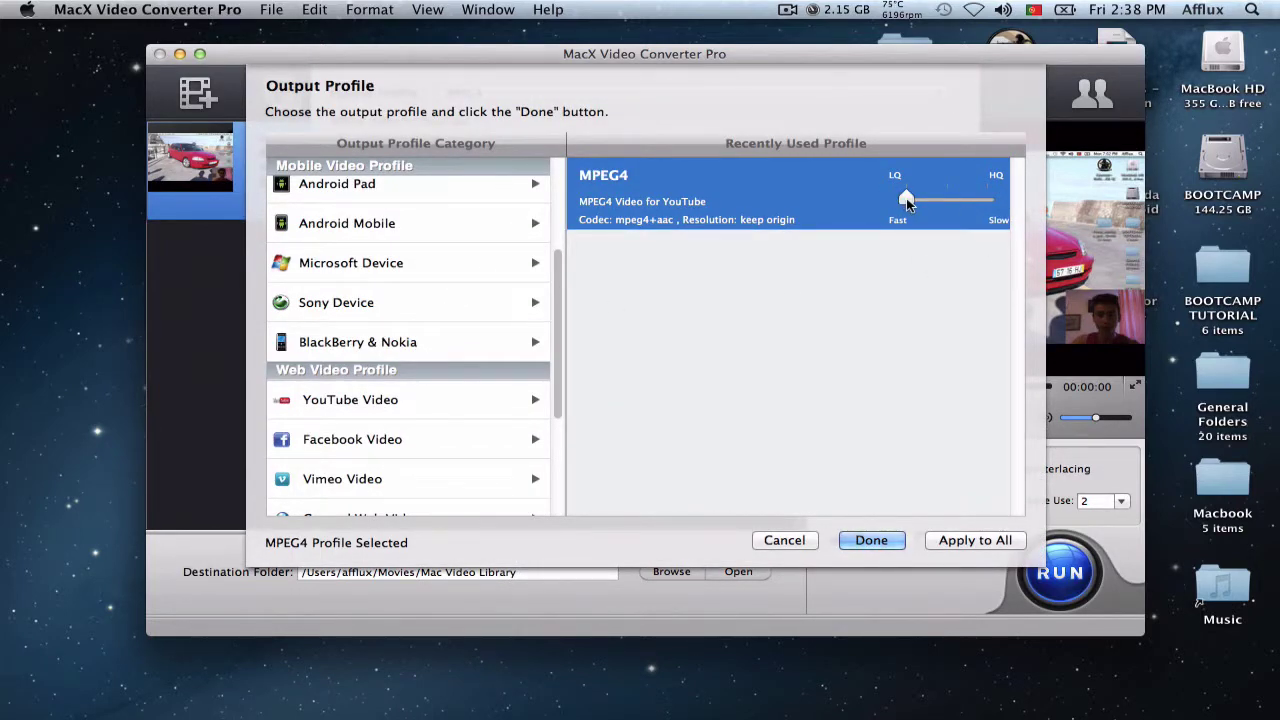
pyautogui.moveTo(924, 197); pyautogui.dragTo(992, 199)
pyautogui.scroll(-3, 385, 333)
pyautogui.scroll(6, 391, 326)
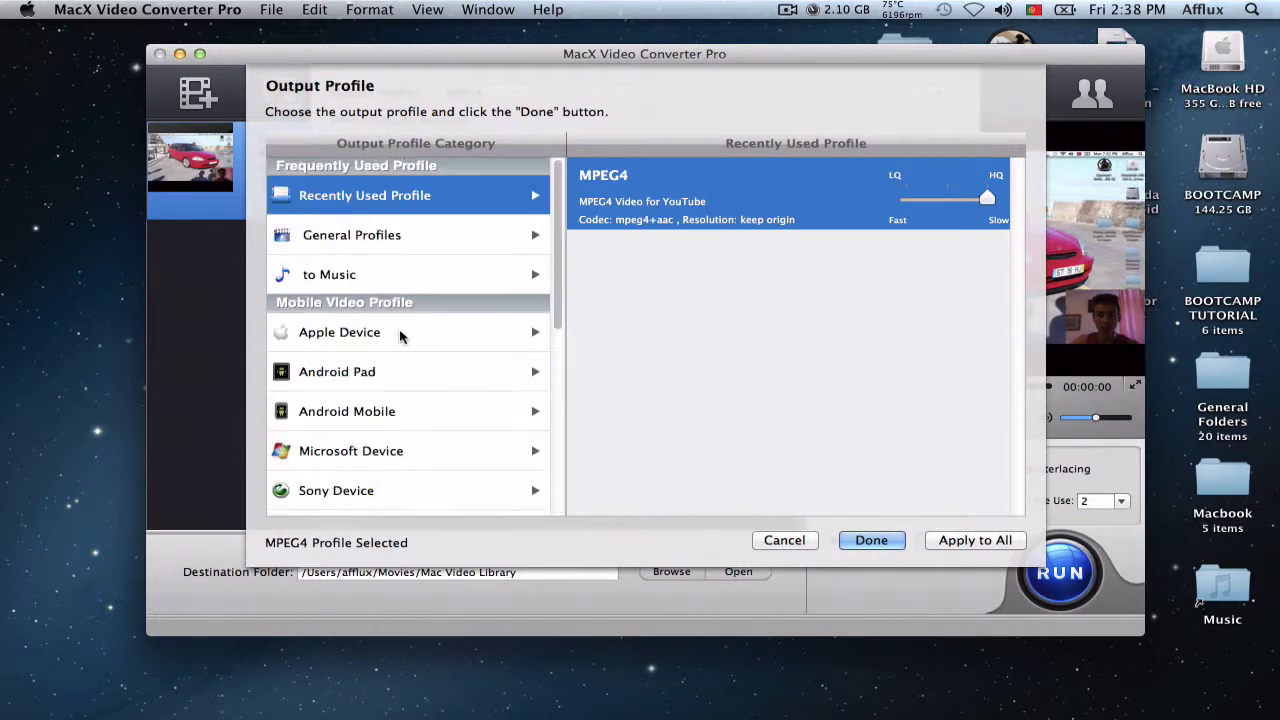
# Browse the General Profiles, to Music and Recently Used Profile categories
pyautogui.click(415, 237)
pyautogui.scroll(-2, 422, 235)
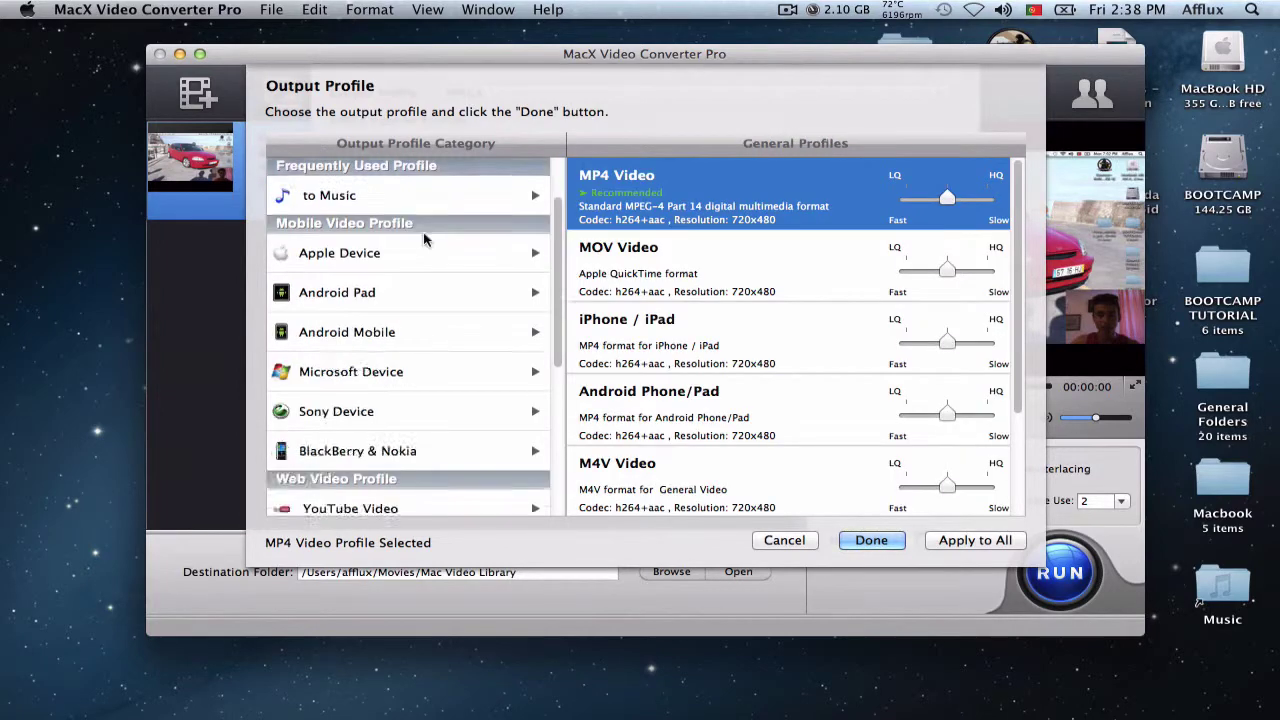
pyautogui.scroll(2, 423, 236)
pyautogui.click(420, 196)
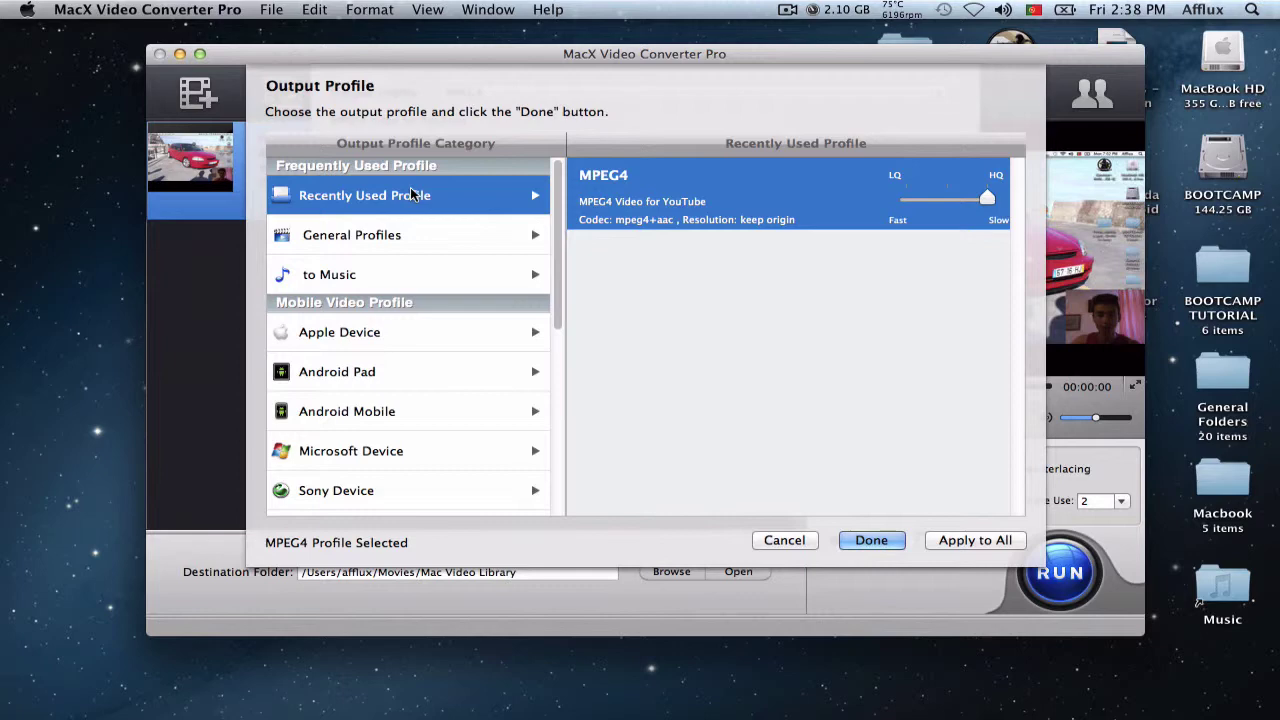
pyautogui.click(413, 236)
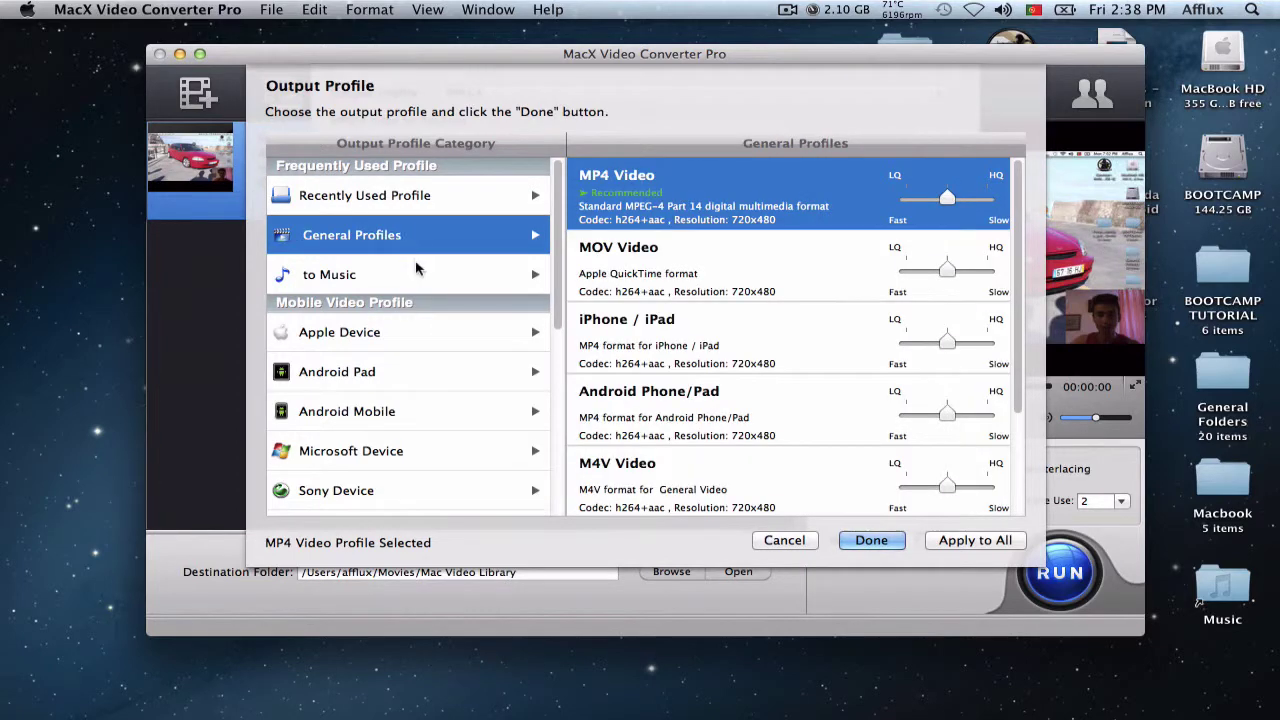
pyautogui.click(412, 274)
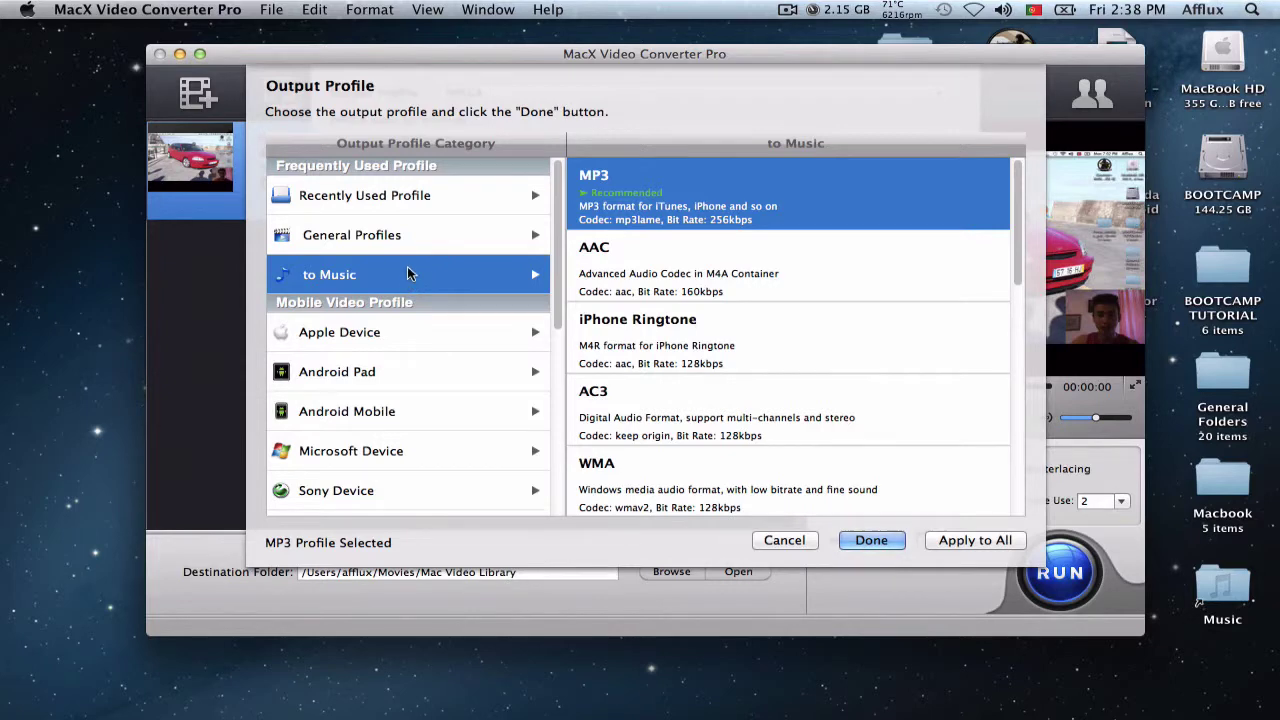
pyautogui.click(413, 198)
pyautogui.scroll(-5, 396, 332)
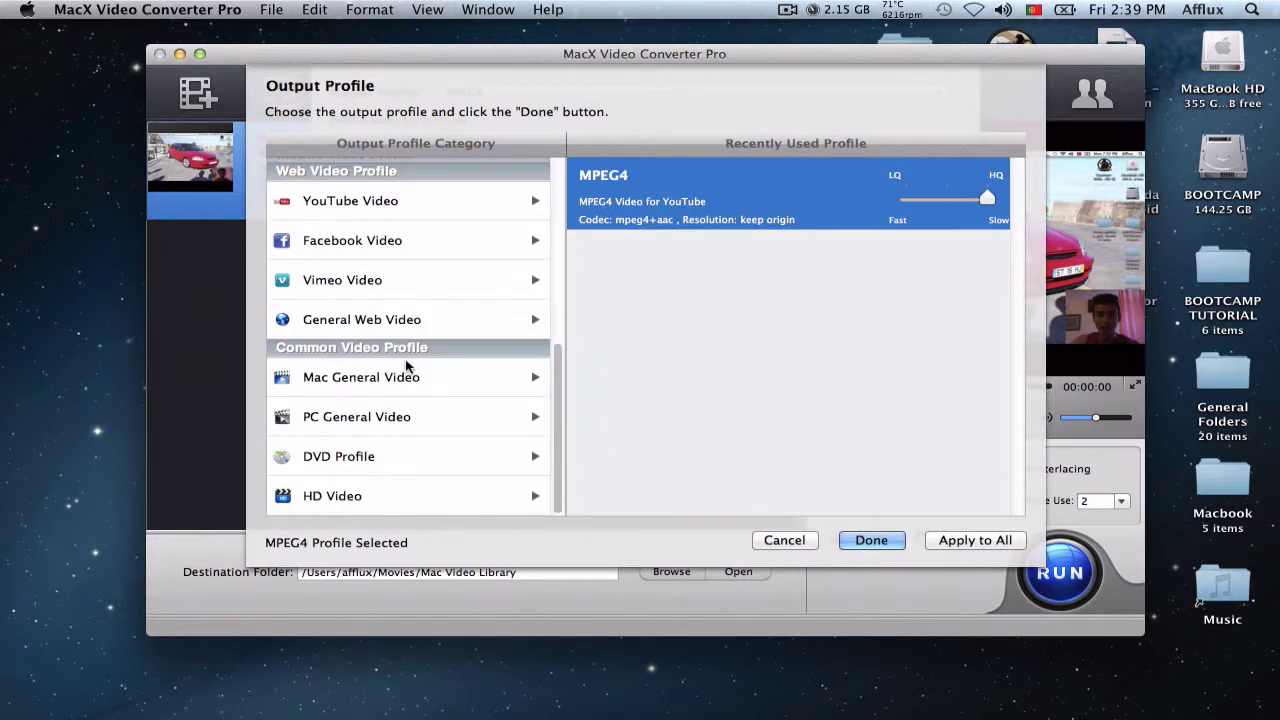
pyautogui.scroll(5, 408, 251)
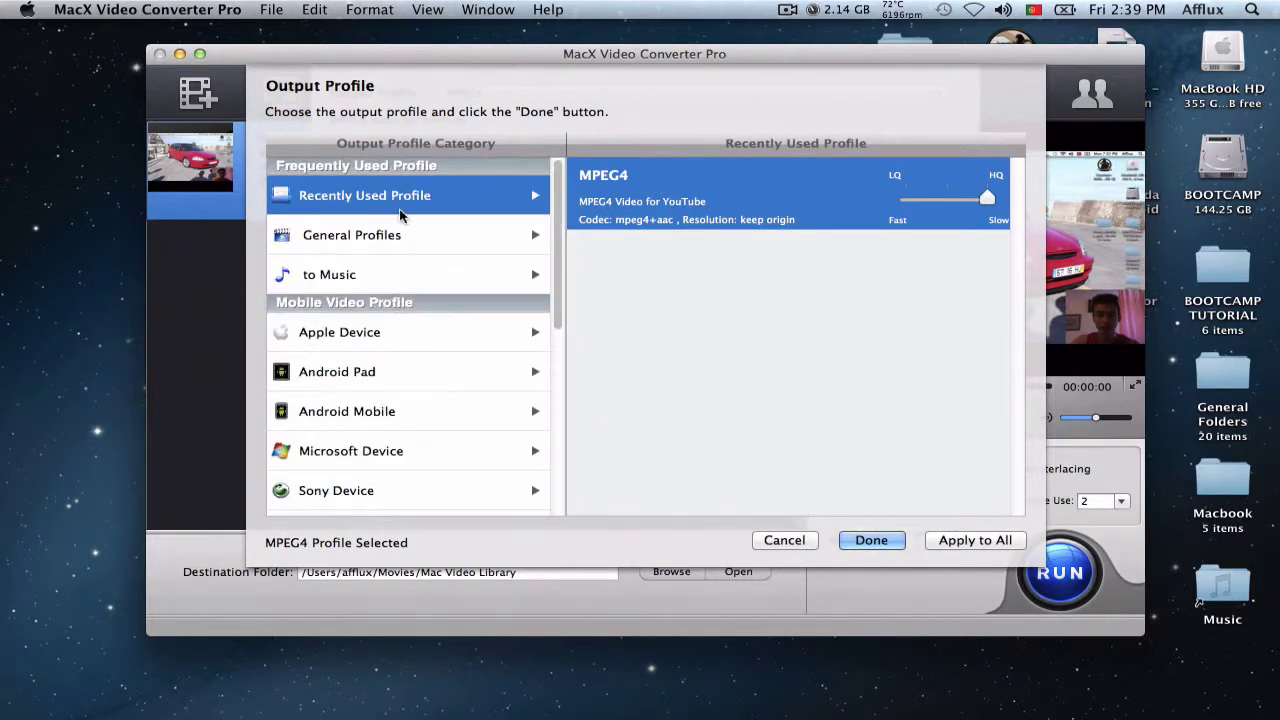
# Try the AAC and other to Music audio profiles, then leave the chooser unchanged
pyautogui.click(394, 274)
pyautogui.scroll(-3, 803, 291)
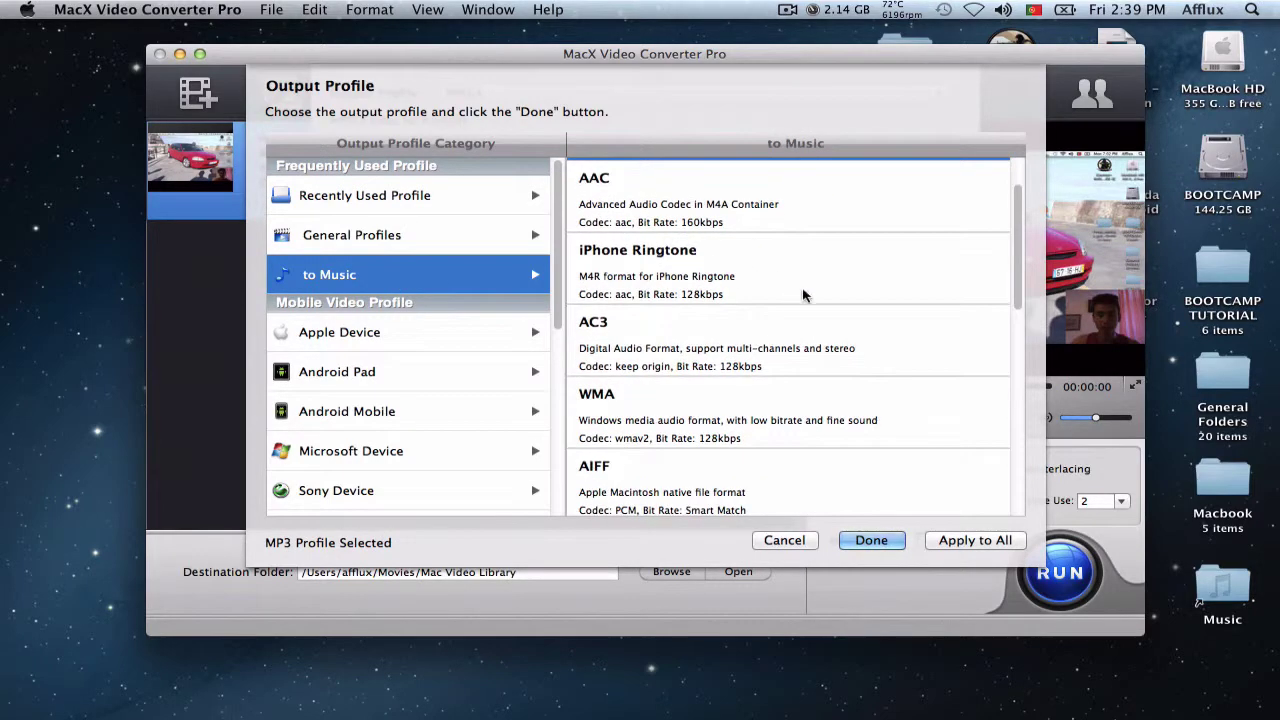
pyautogui.scroll(3, 803, 291)
pyautogui.click(810, 280)
pyautogui.press('Down')
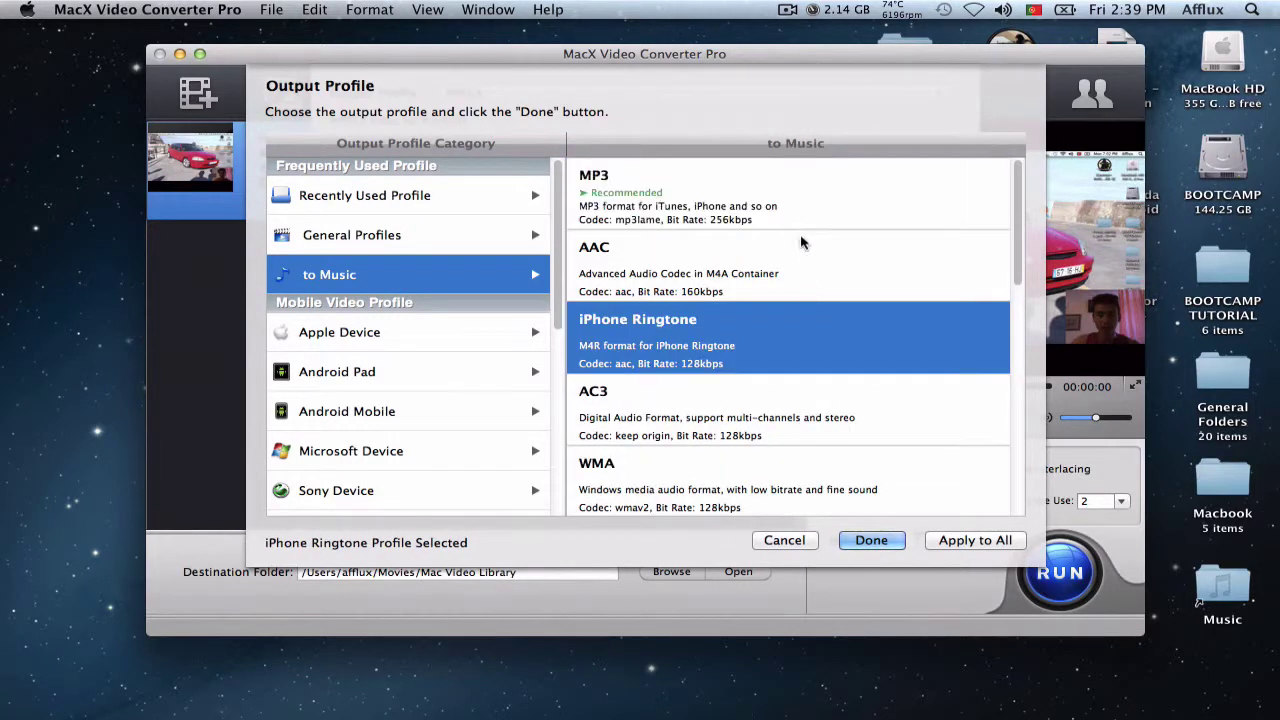
pyautogui.click(805, 205)
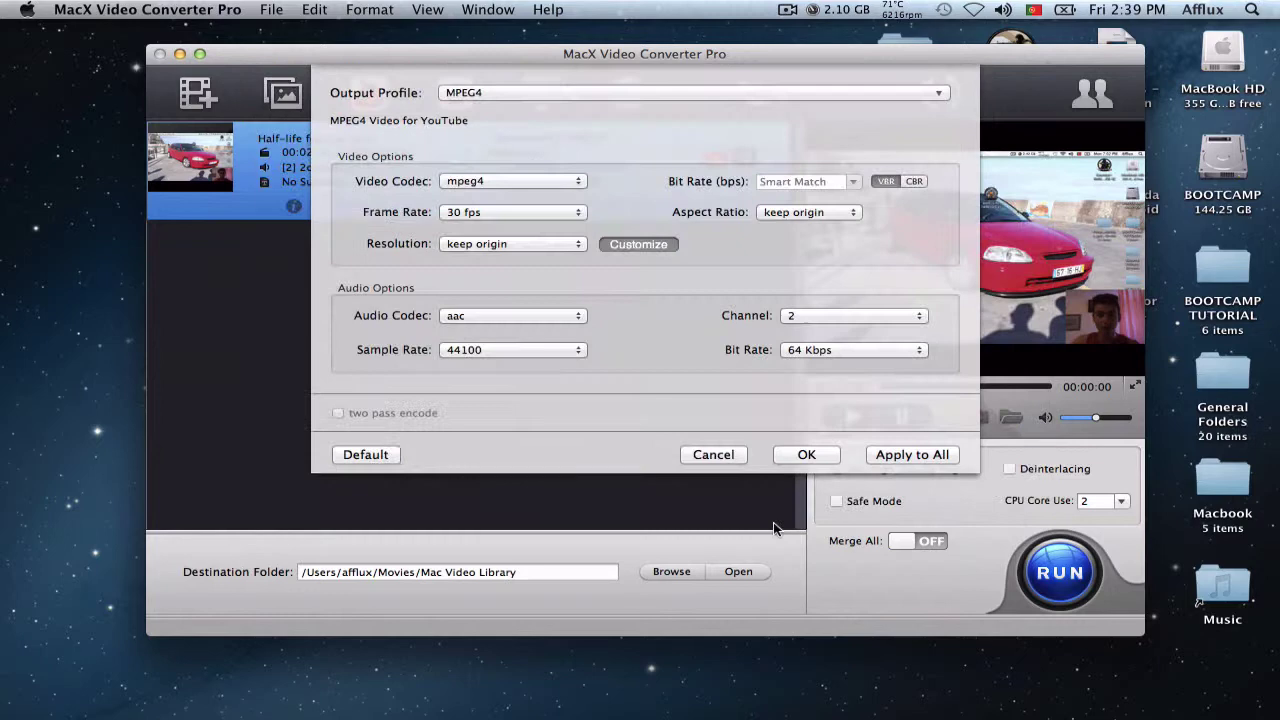
# Cancel the MPEG4 output settings to return to the main converter window
pyautogui.click(713, 454)
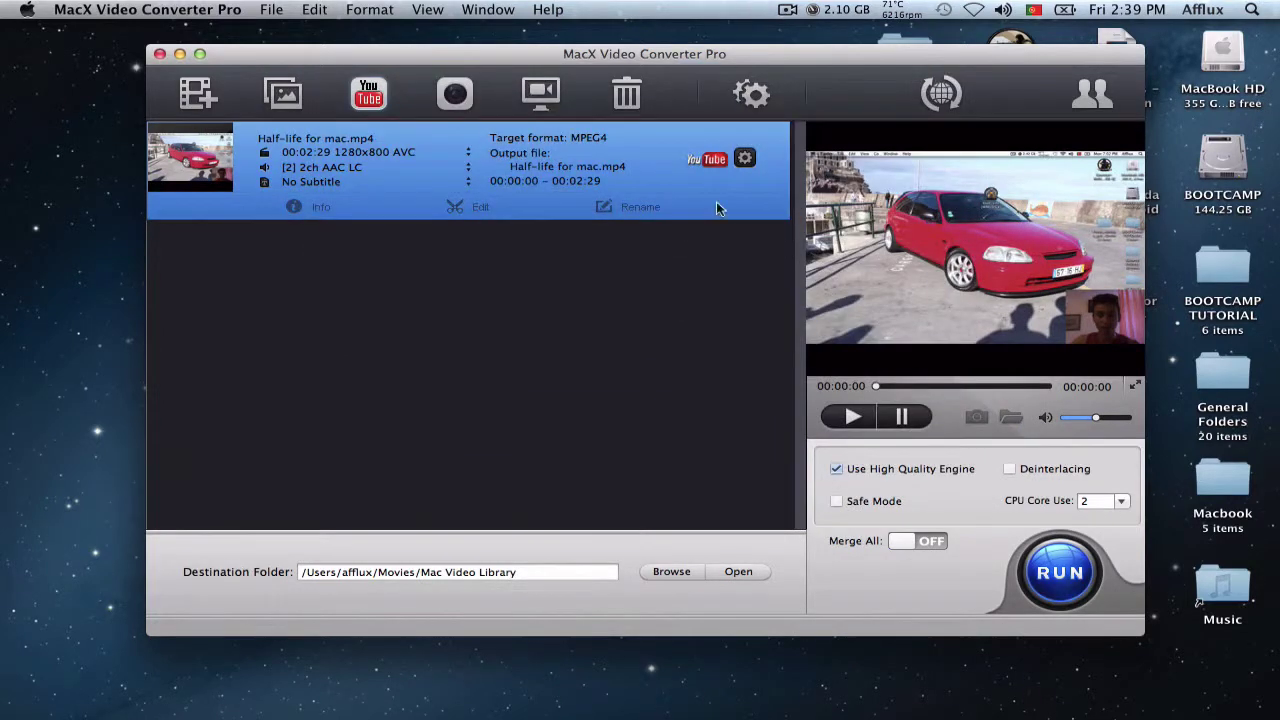